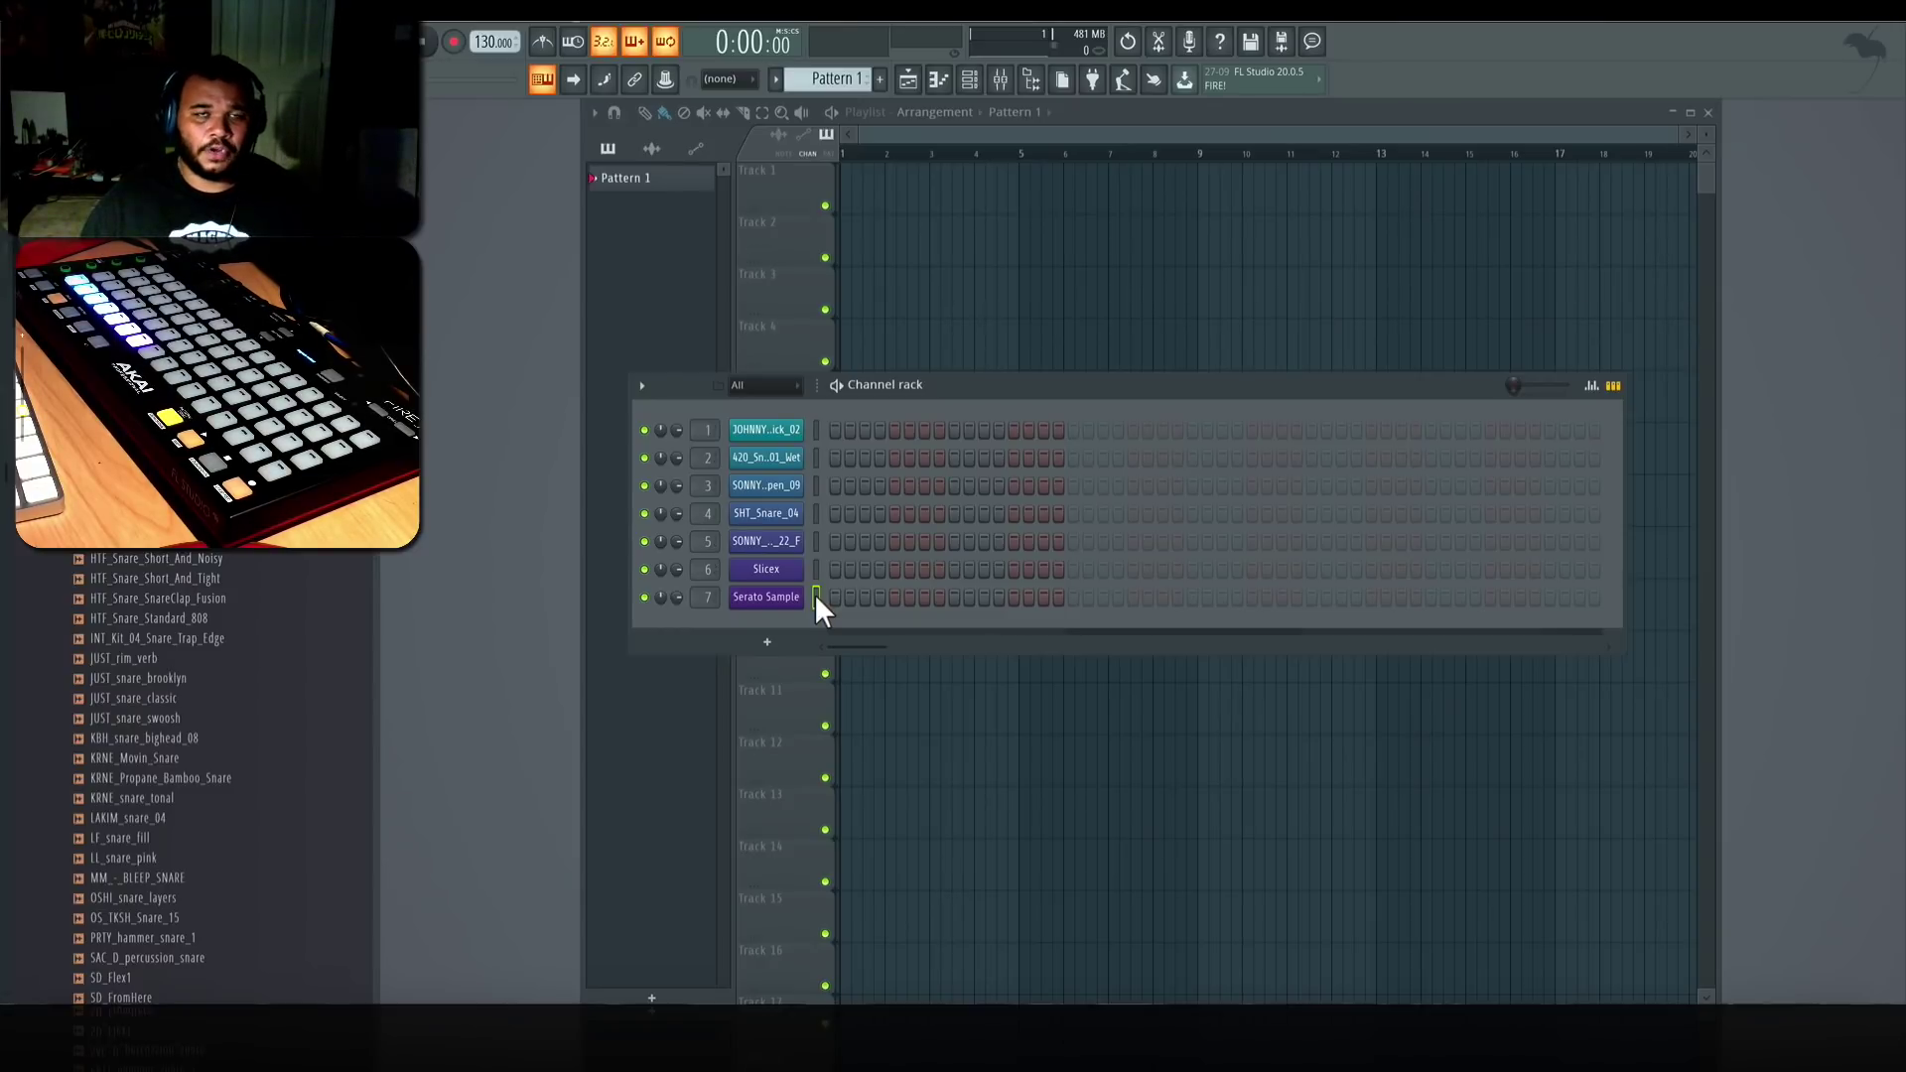
Step: Set snapping to 1/4 beat, raise the tempo to 140 BPM, and turn the metronome on
{"action": "left_click", "coordinate": [735, 79]}
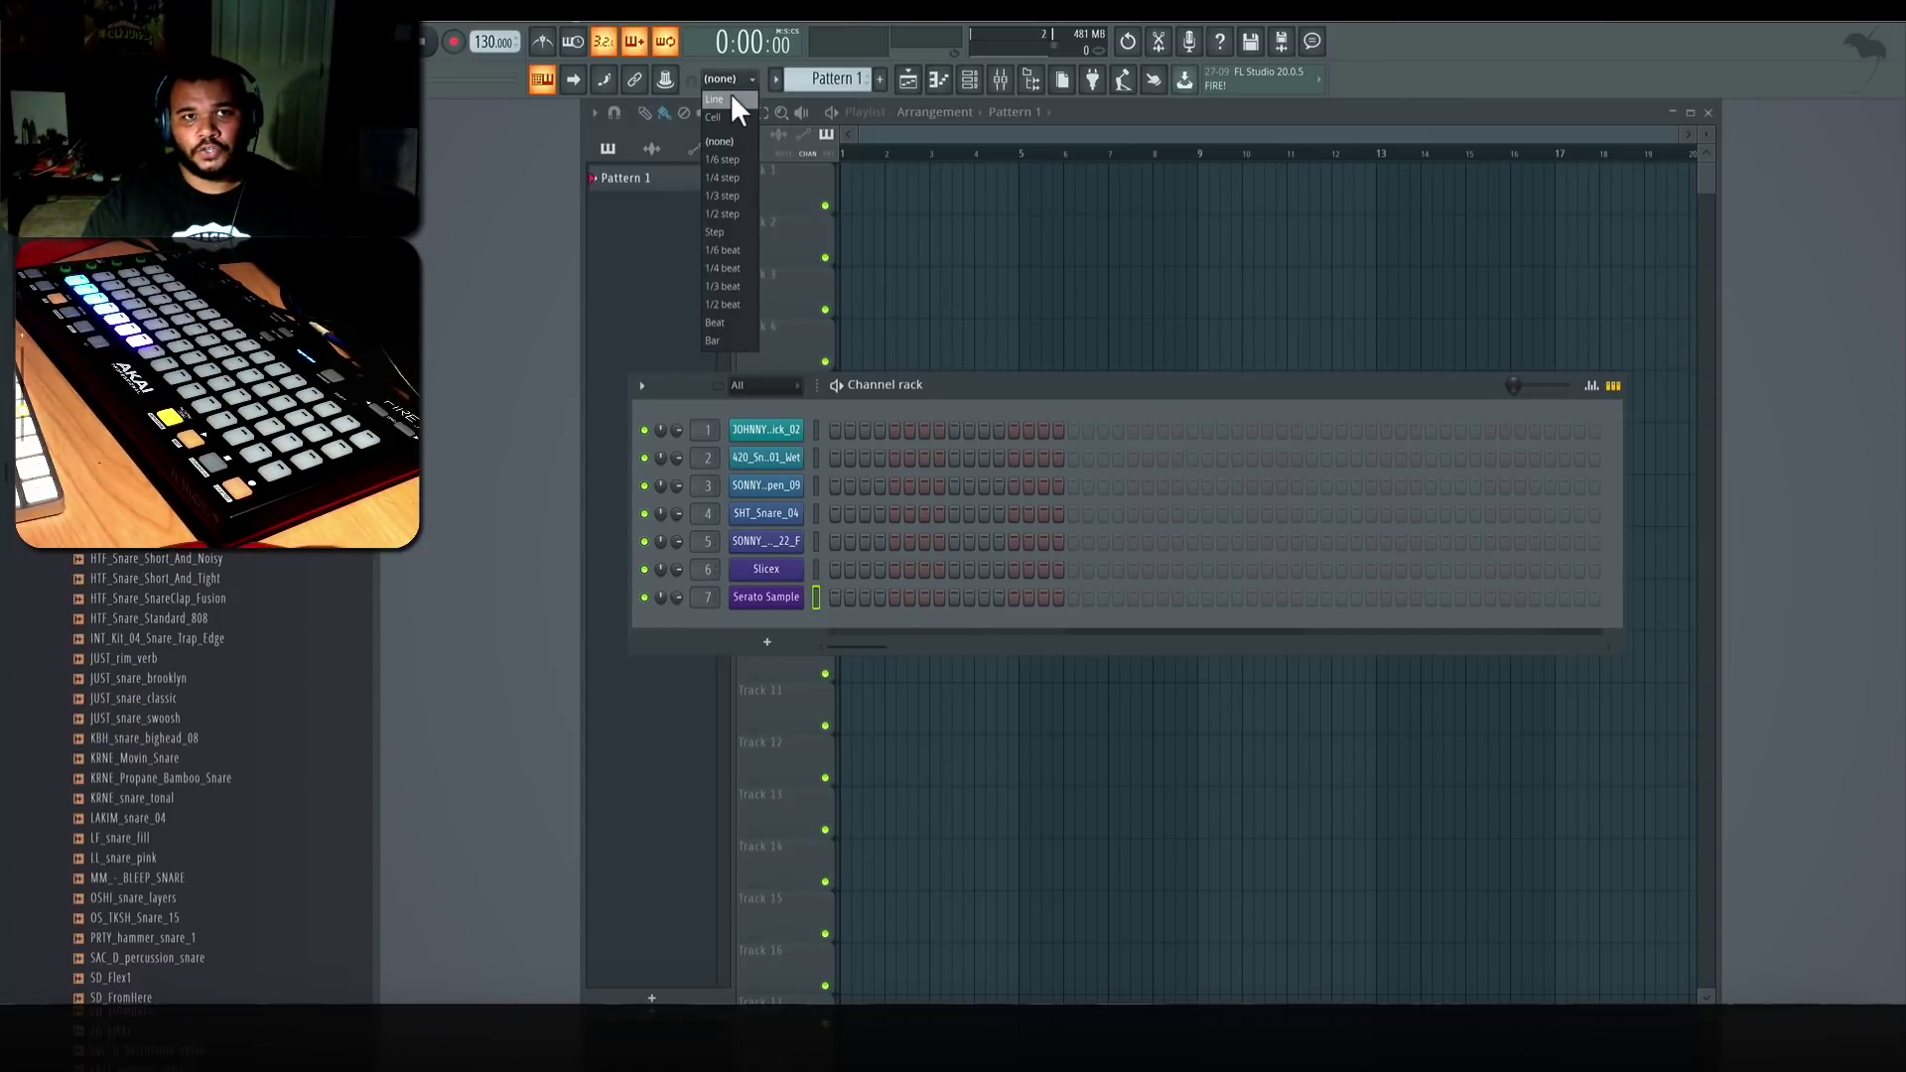
{"action": "left_click", "coordinate": [760, 83]}
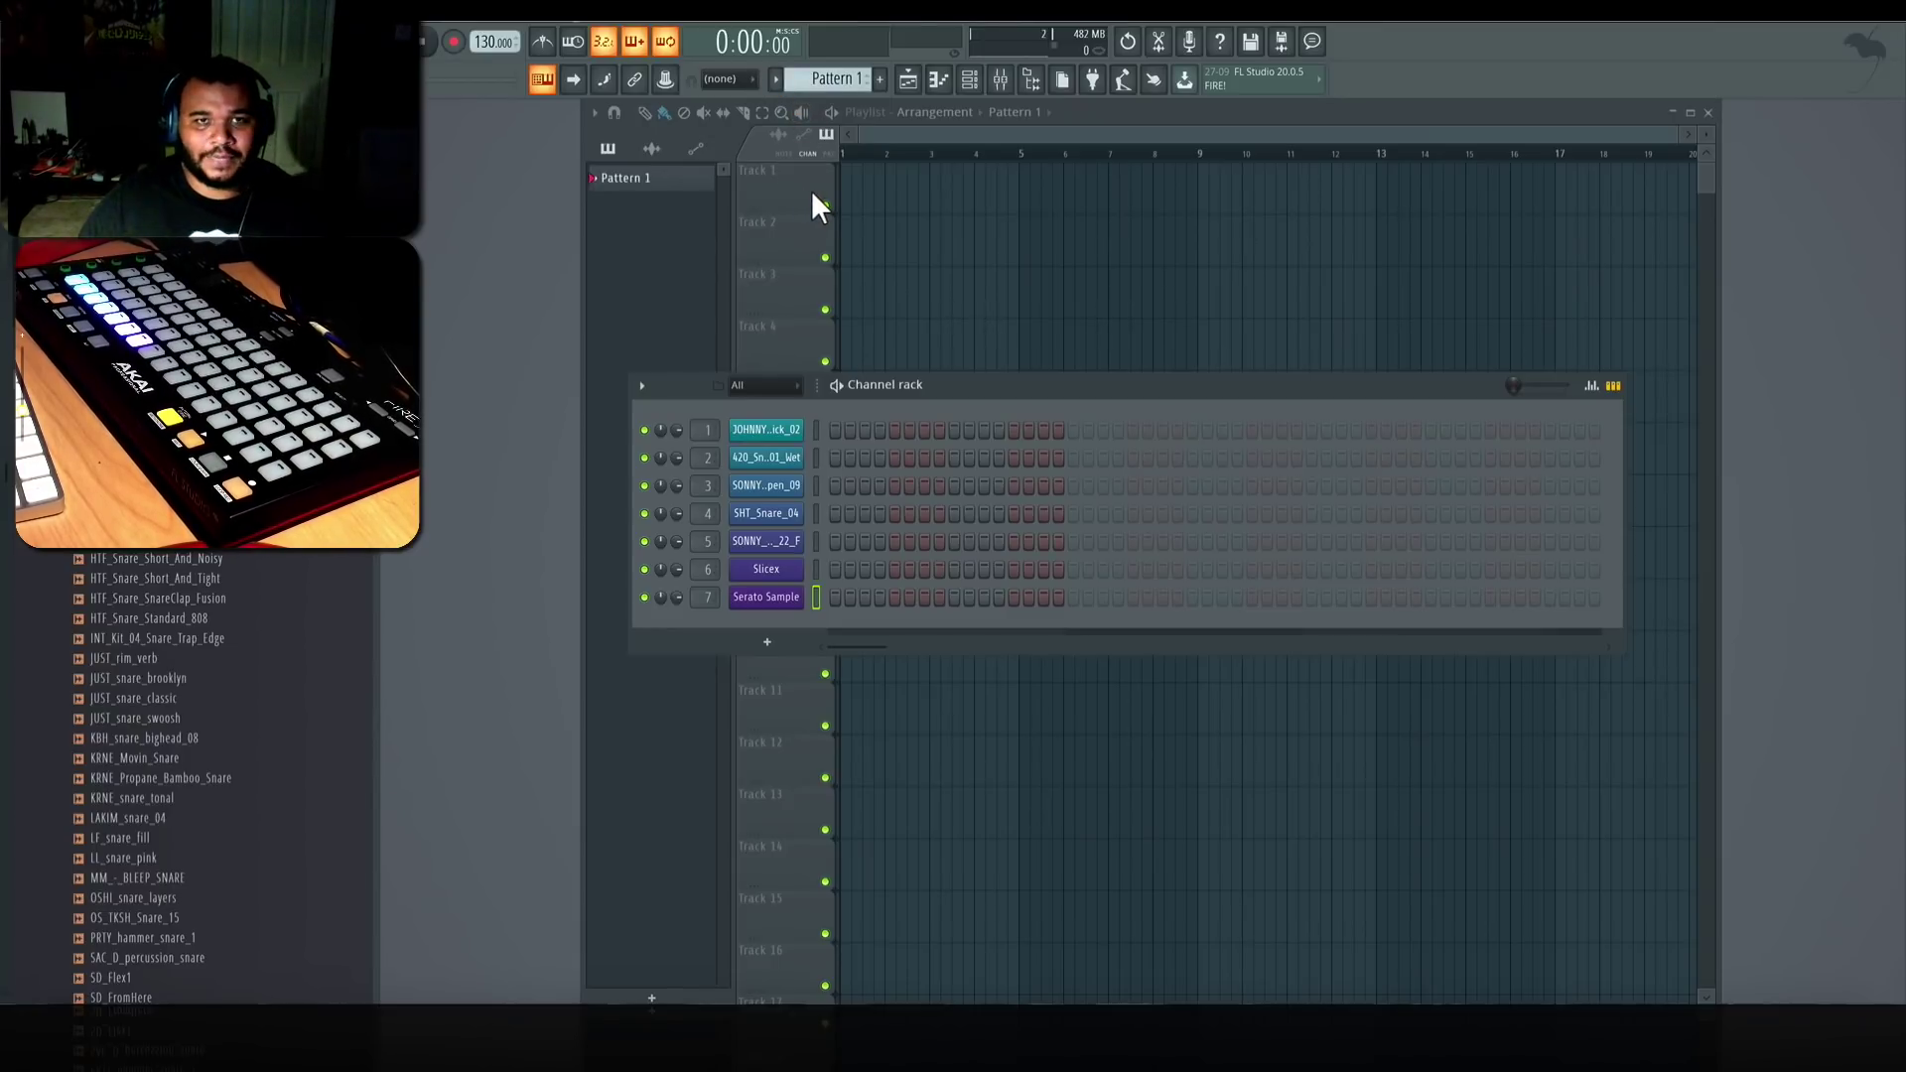
{"action": "right_click", "coordinate": [452, 43]}
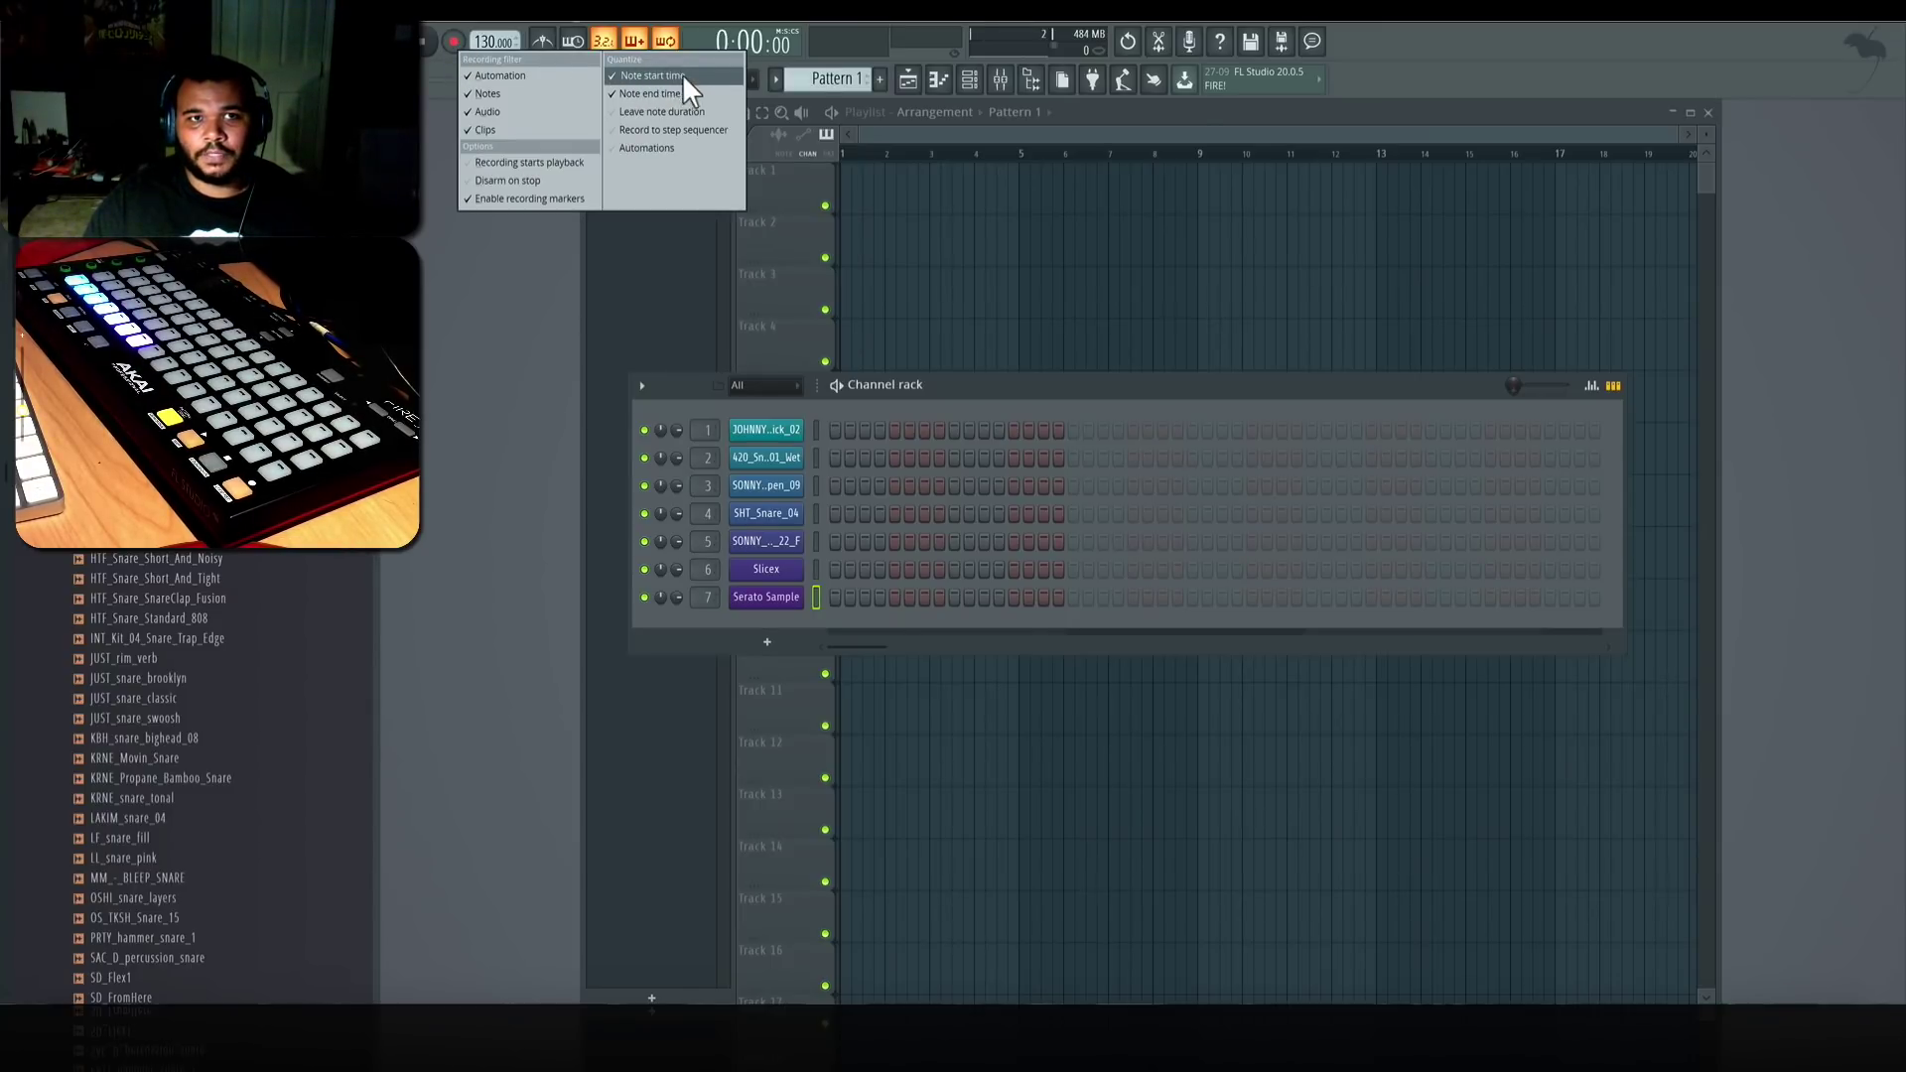
{"action": "left_click", "coordinate": [723, 78]}
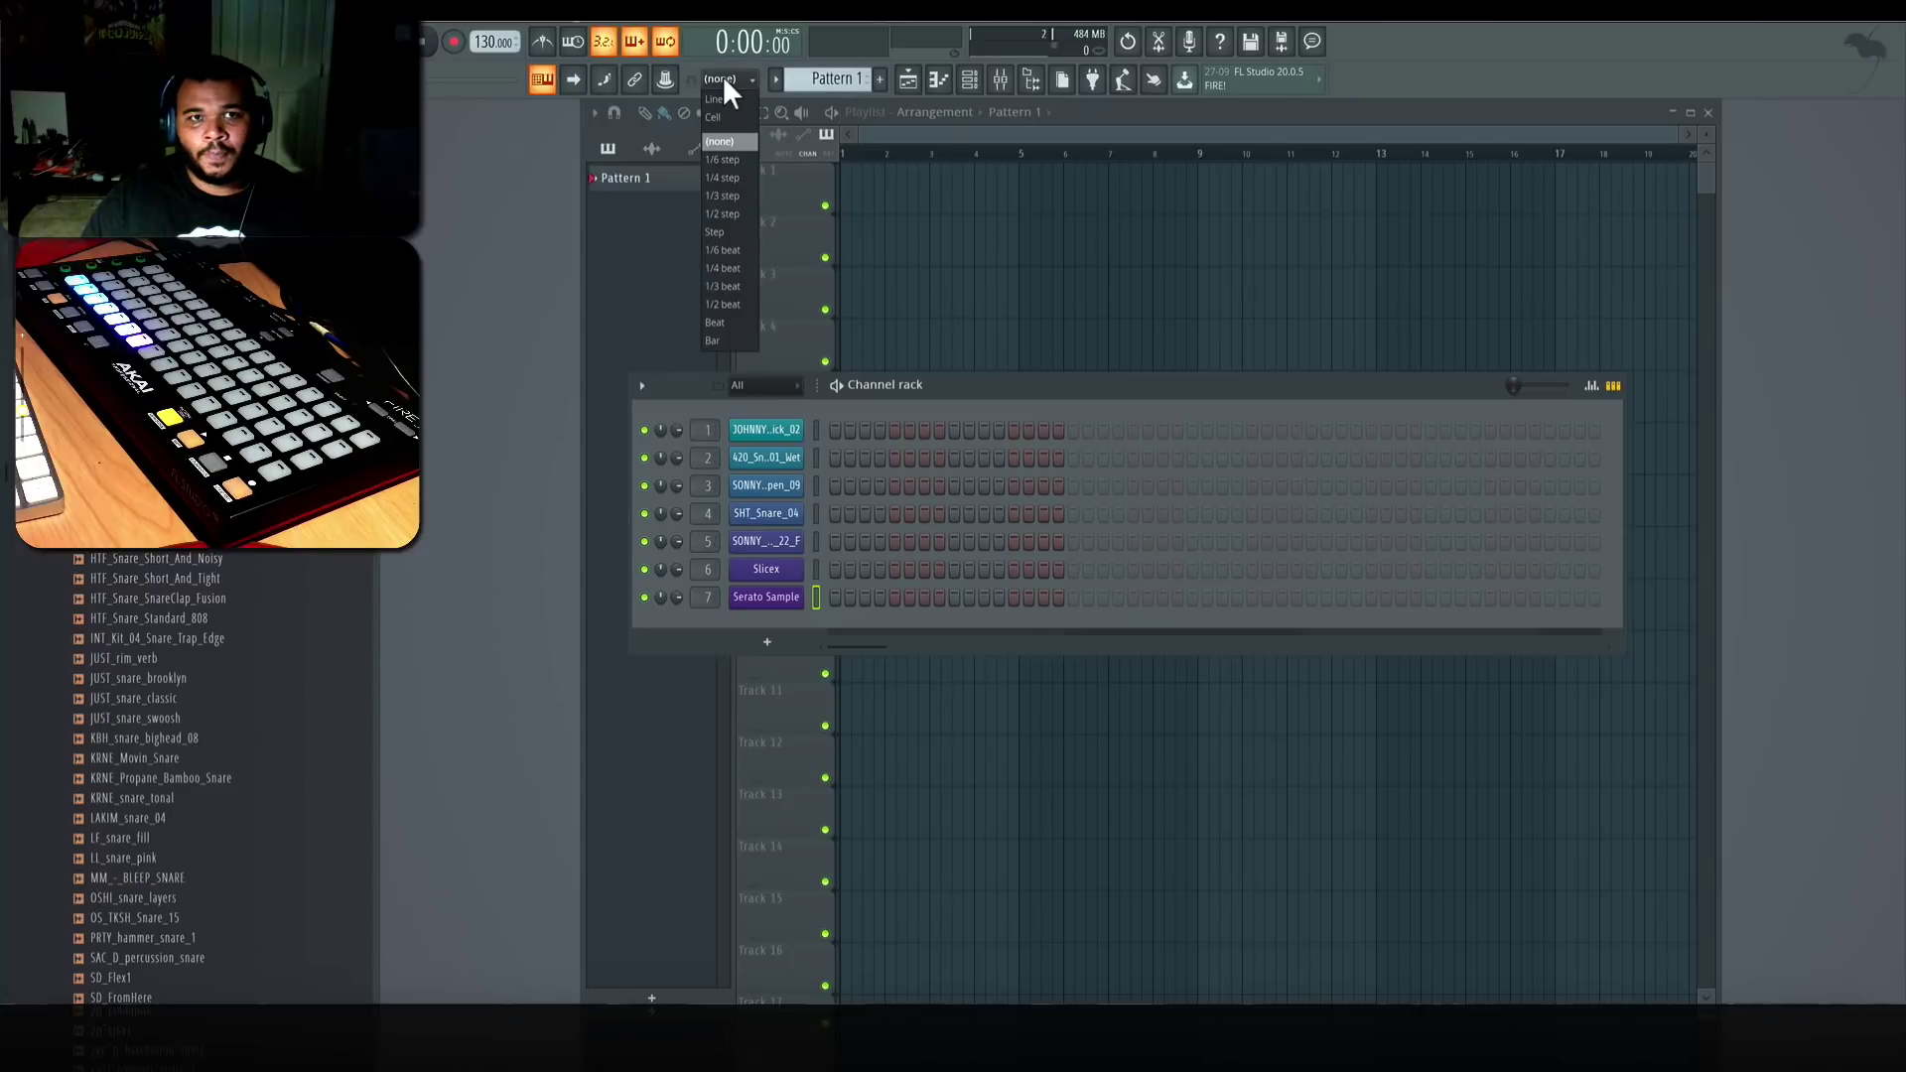
{"action": "left_click", "coordinate": [735, 266]}
{"action": "left_click_drag", "start_coordinate": [467, 44], "coordinate": [467, 33]}
{"action": "left_click", "coordinate": [542, 45]}
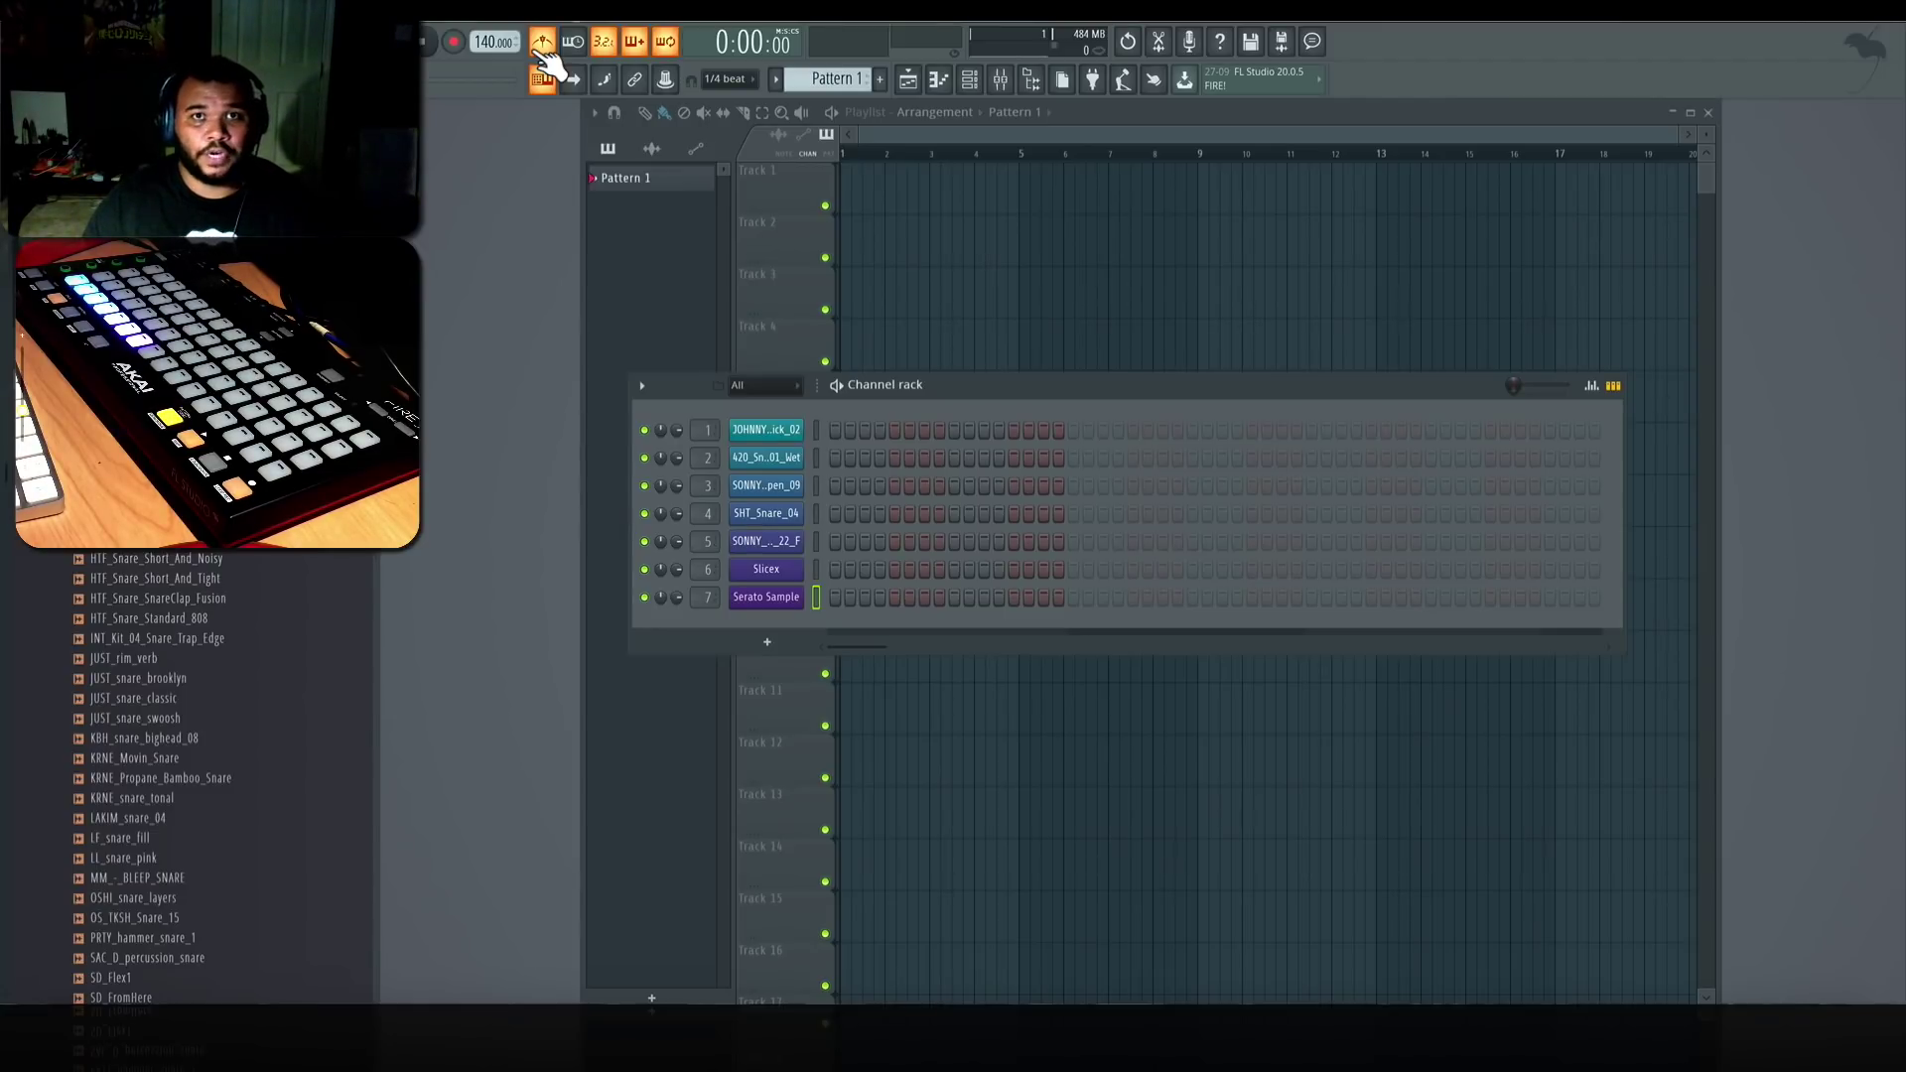
Step: Record kick, open hi-hat and snare hits live on the pads into Pattern 1
{"action": "key", "text": "r"}
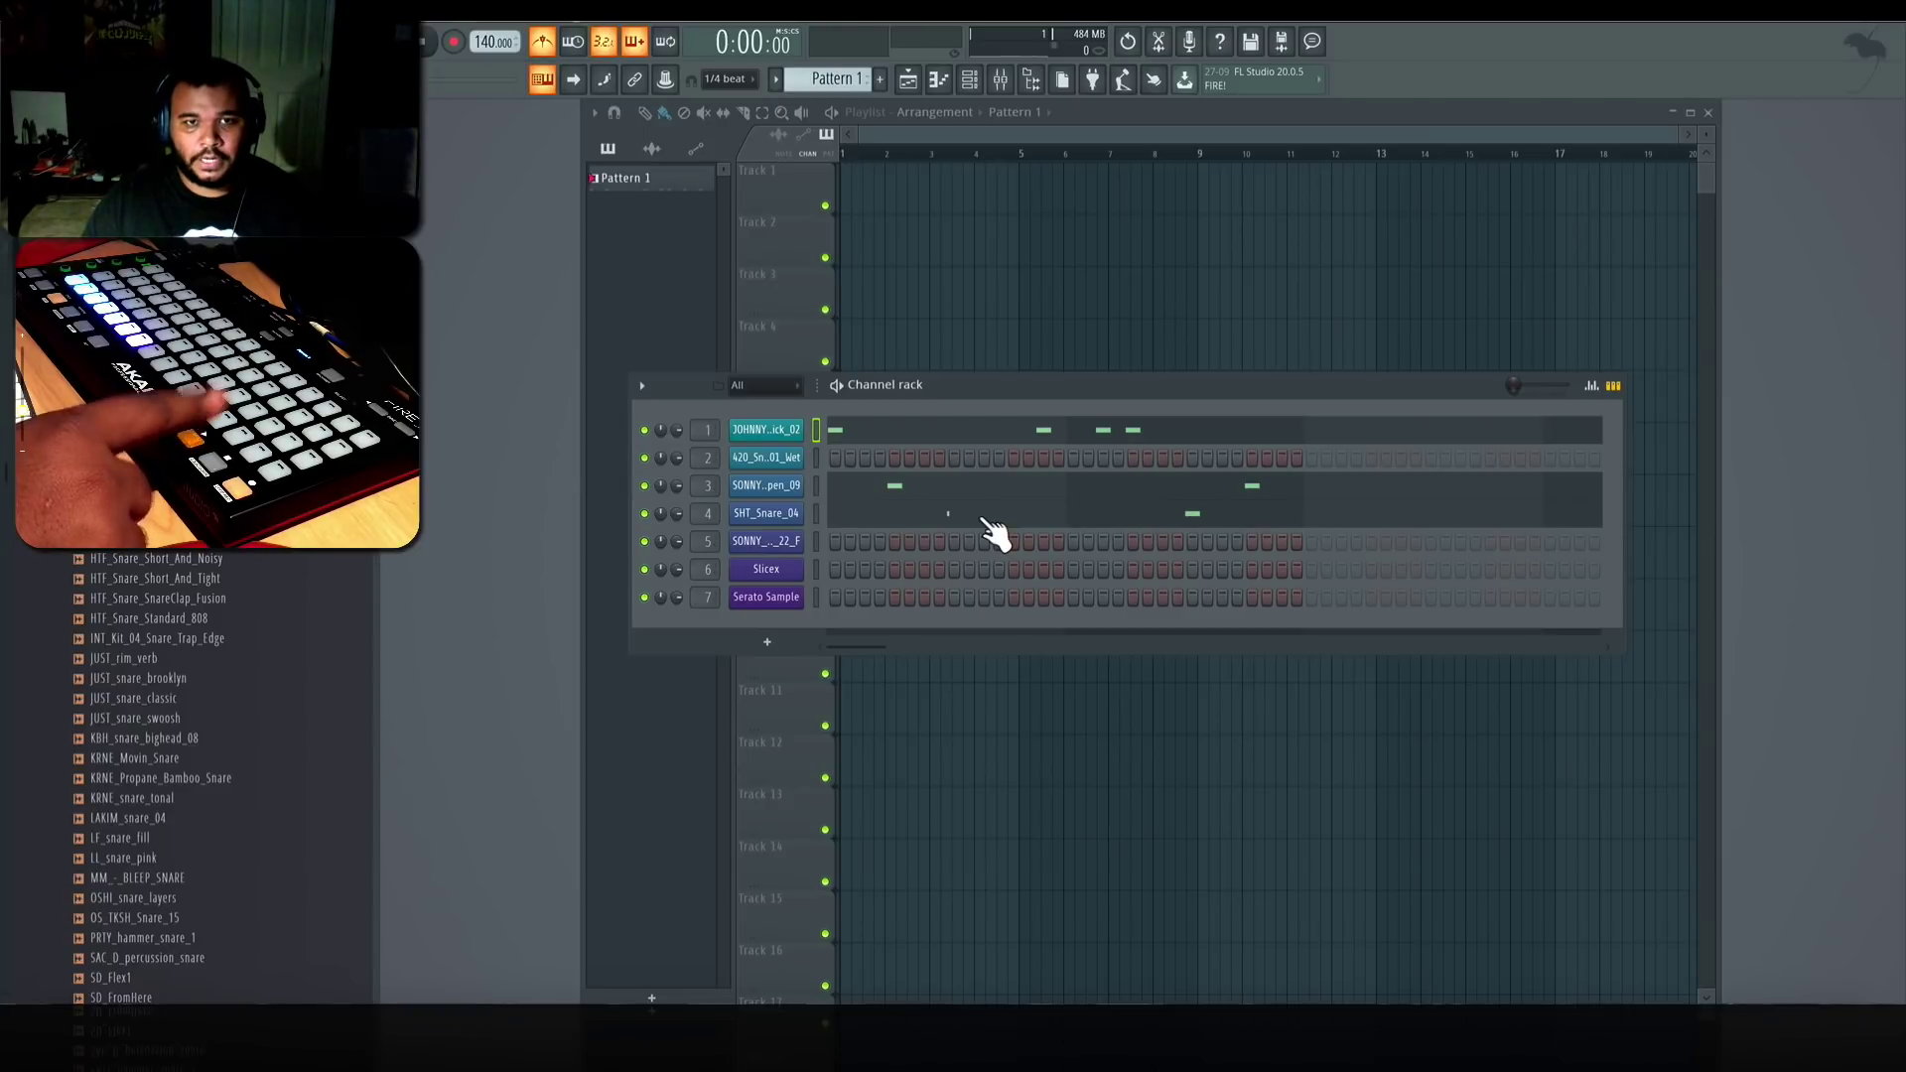
{"action": "key", "text": "space"}
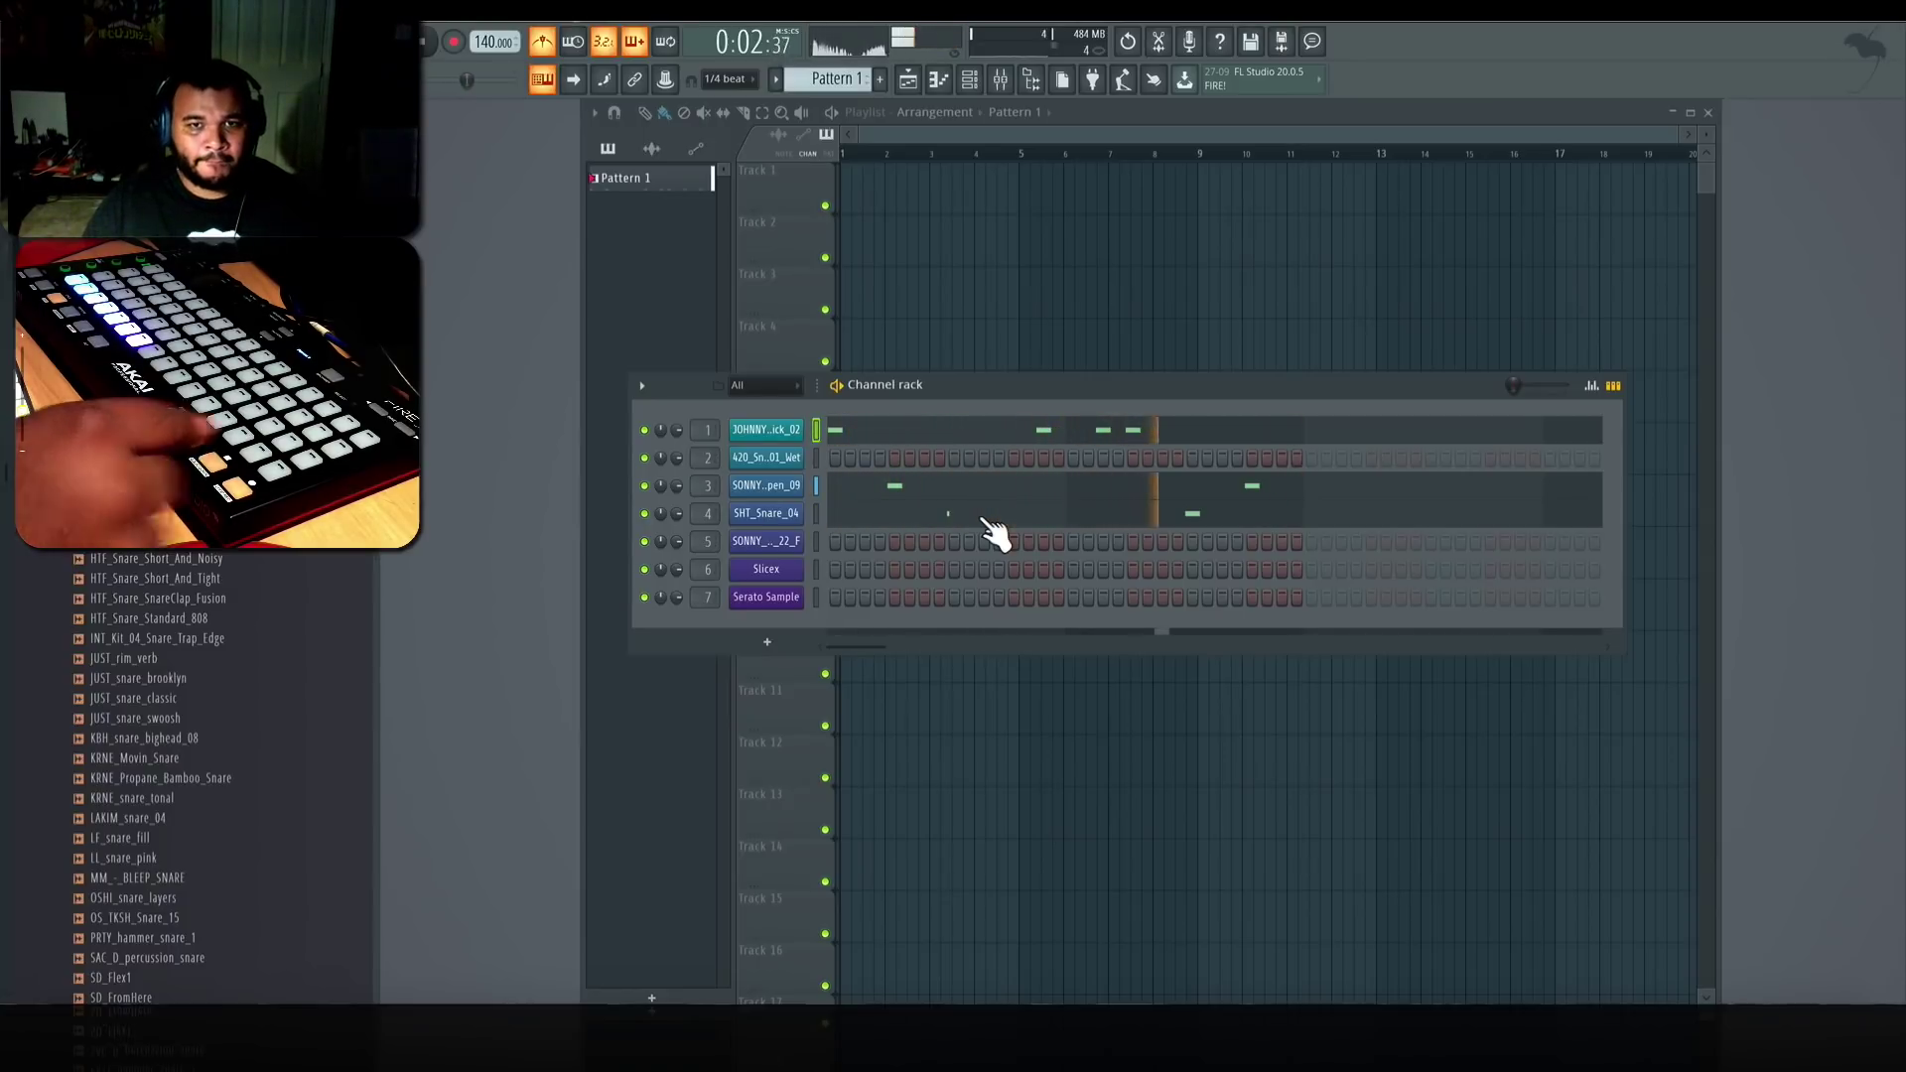
{"action": "key", "text": "space"}
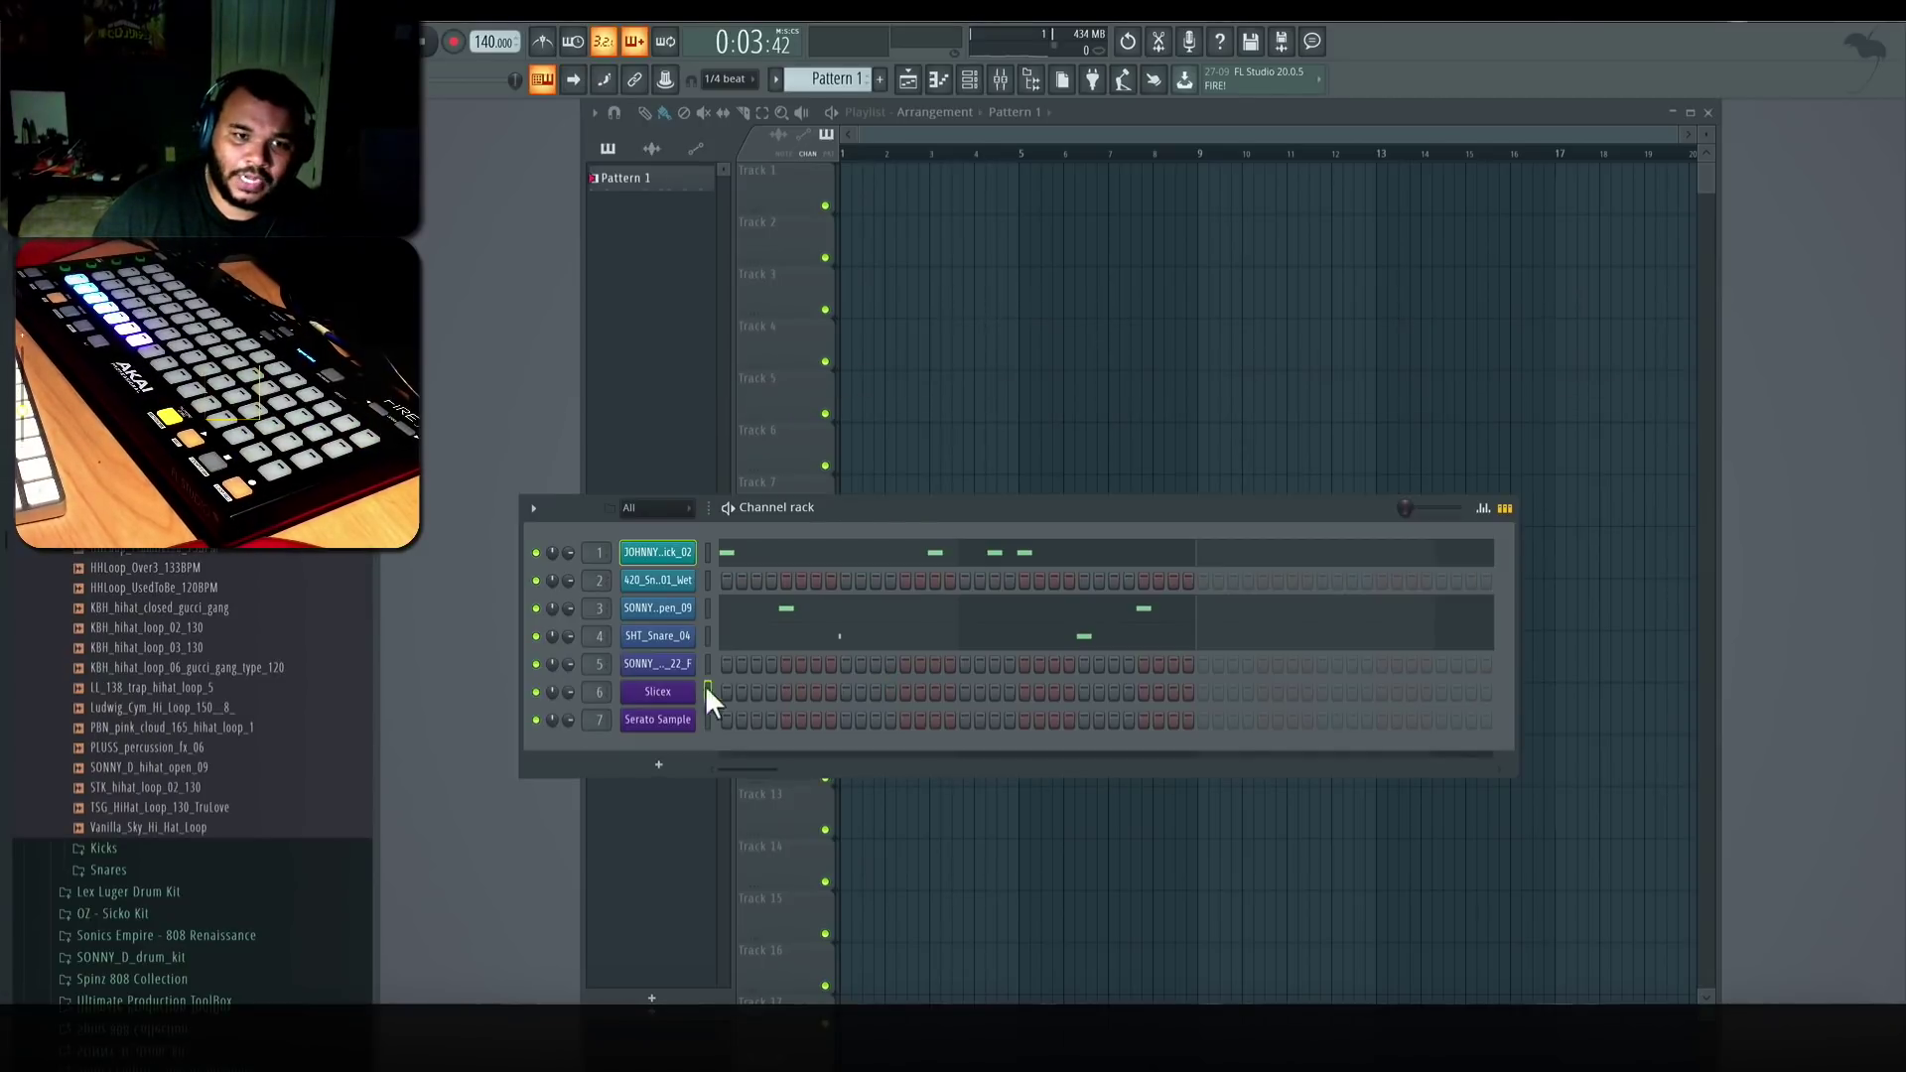
{"action": "left_click", "coordinate": [706, 691]}
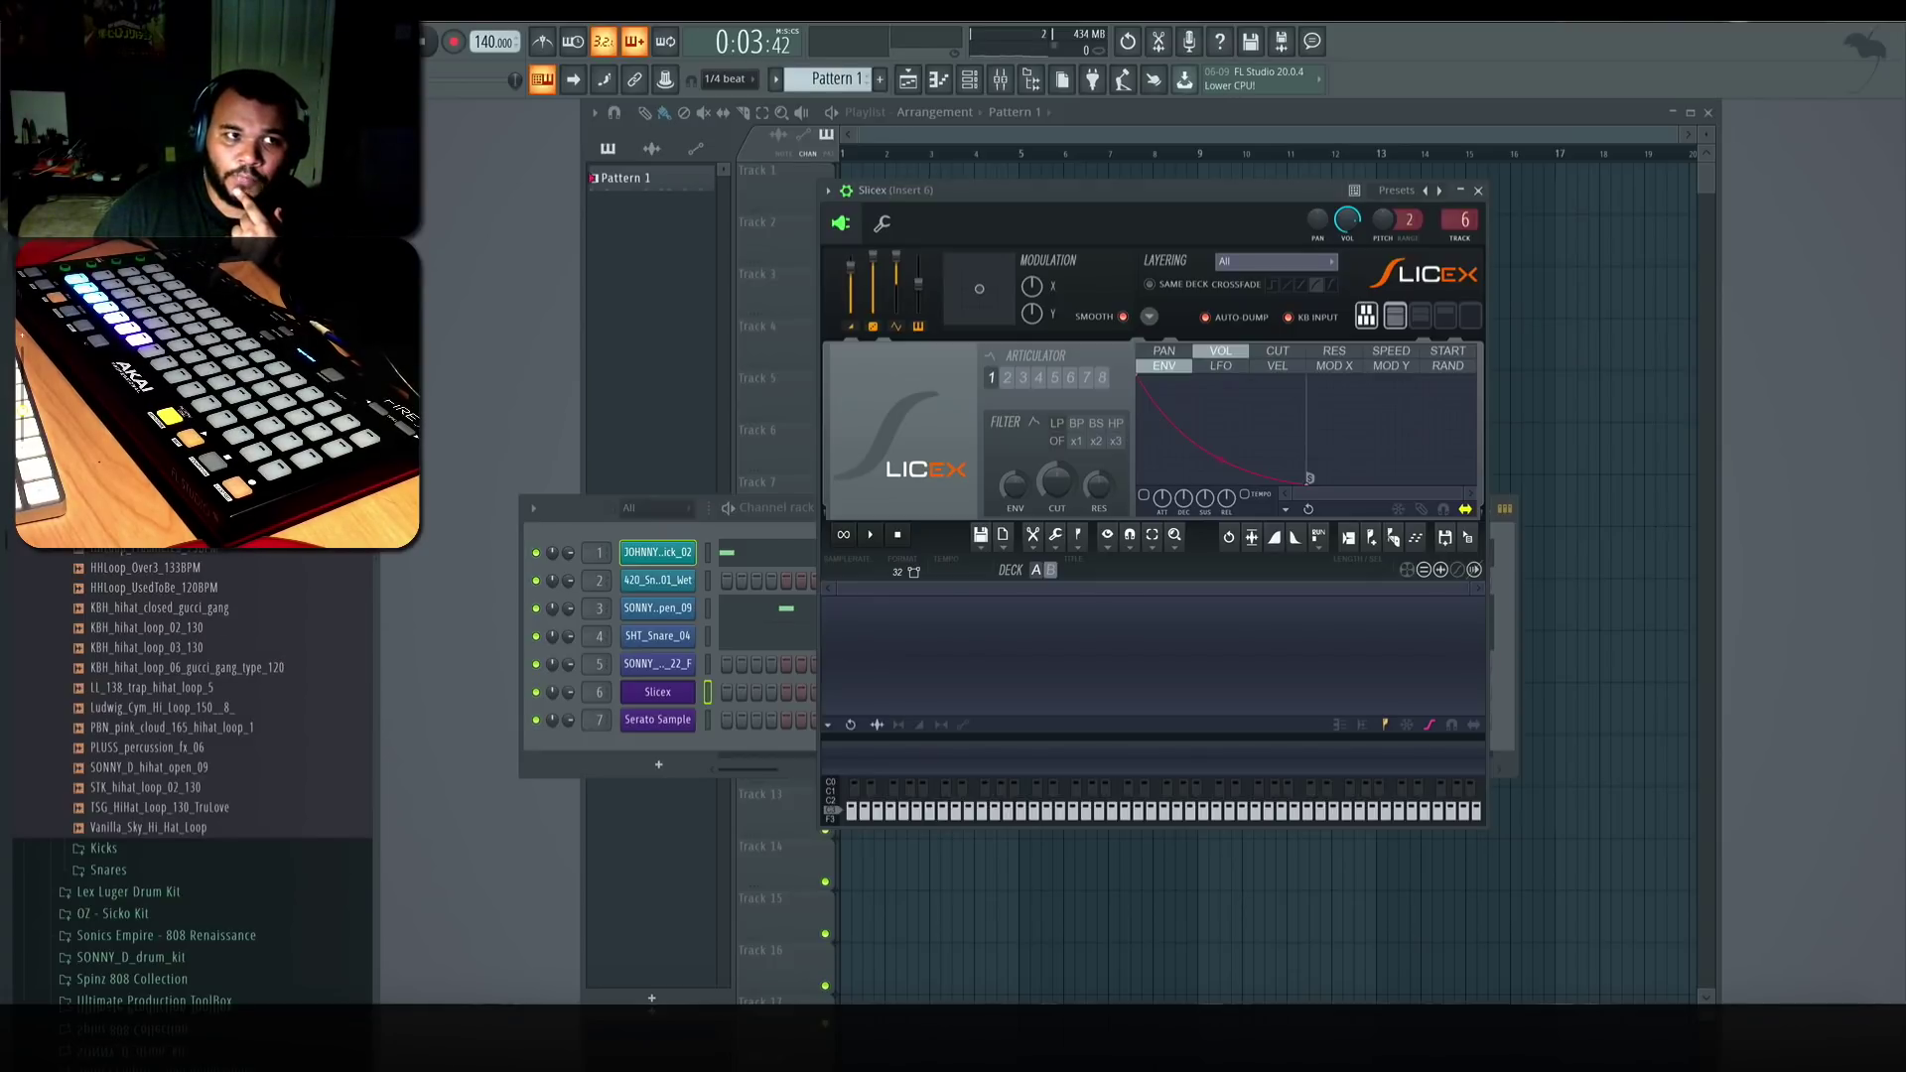
Step: Load Sick_Fill into Slicex, auto-slice it at Medium into six slices, and nudge Marker #6 later
{"action": "scroll", "coordinate": [188, 774], "scroll_direction": "down", "scroll_amount": 5}
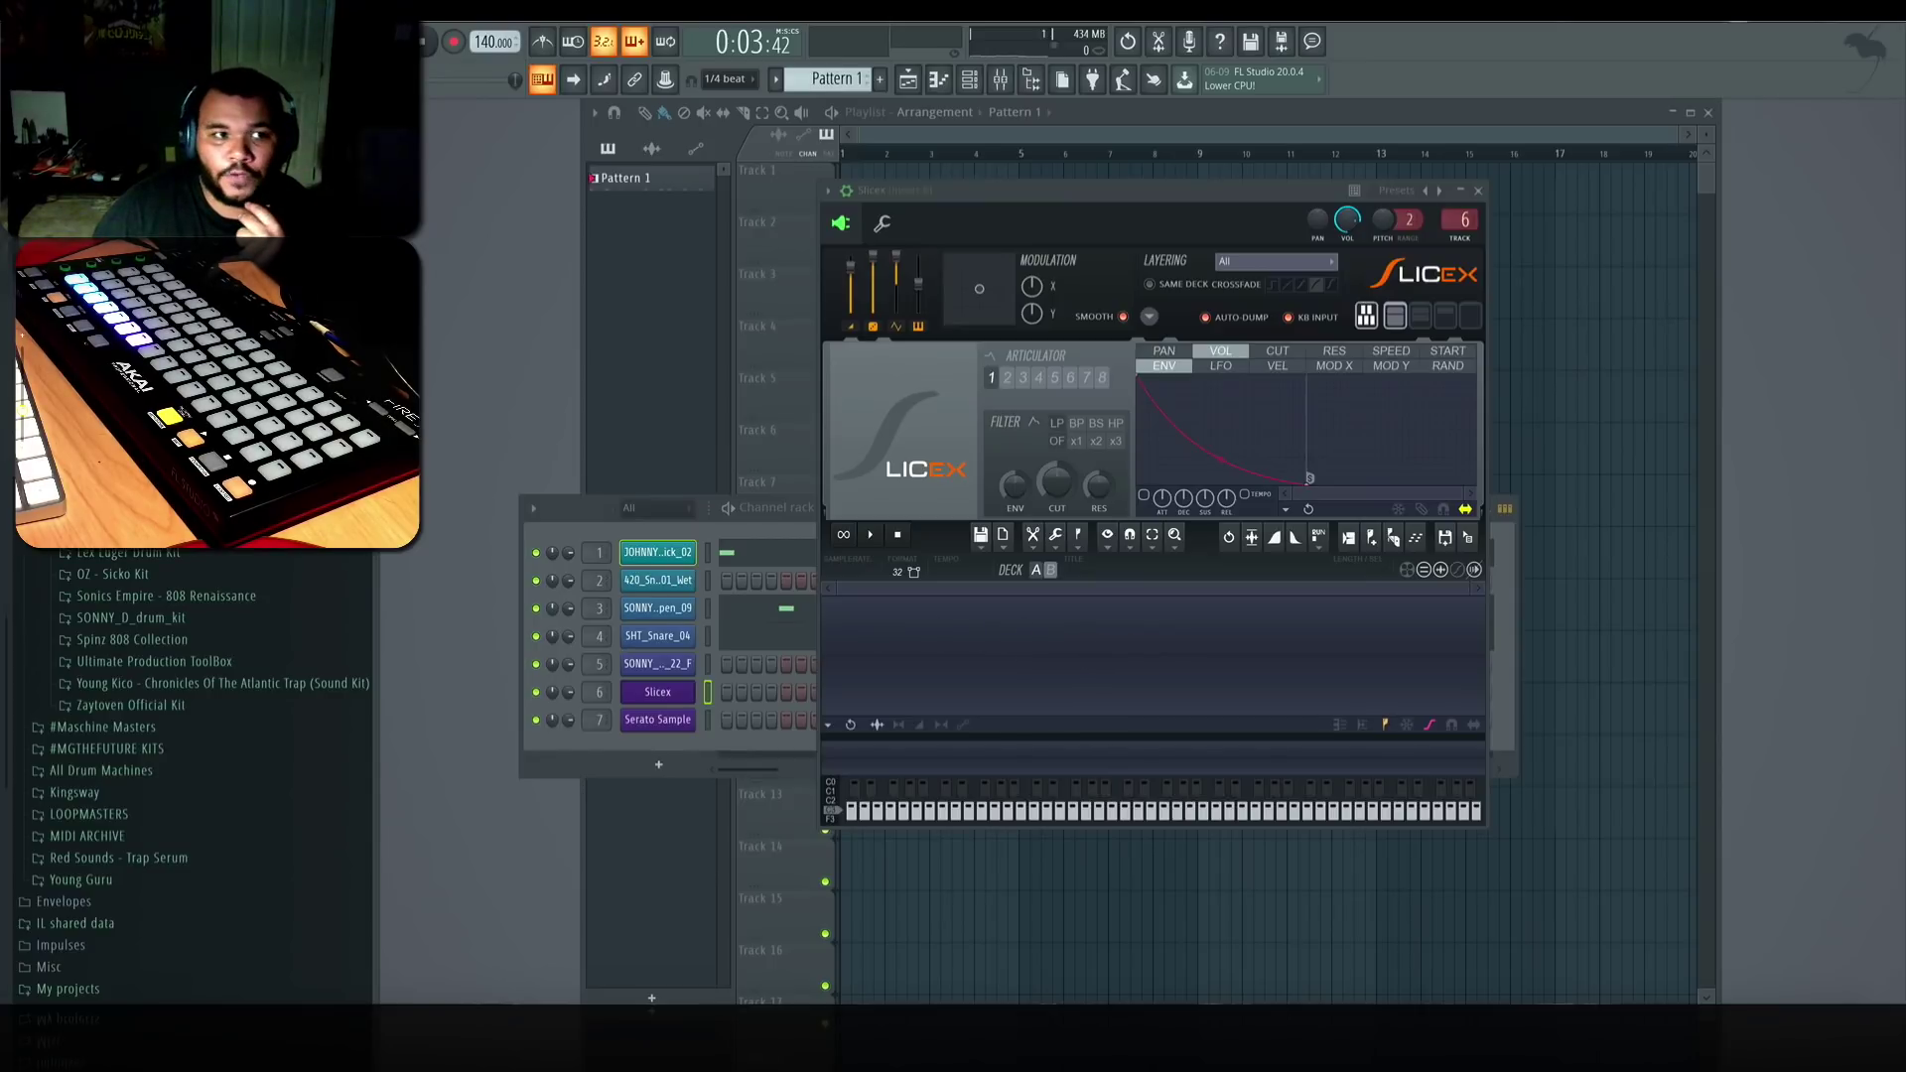
{"action": "left_click_drag", "start_coordinate": [589, 599], "coordinate": [923, 617]}
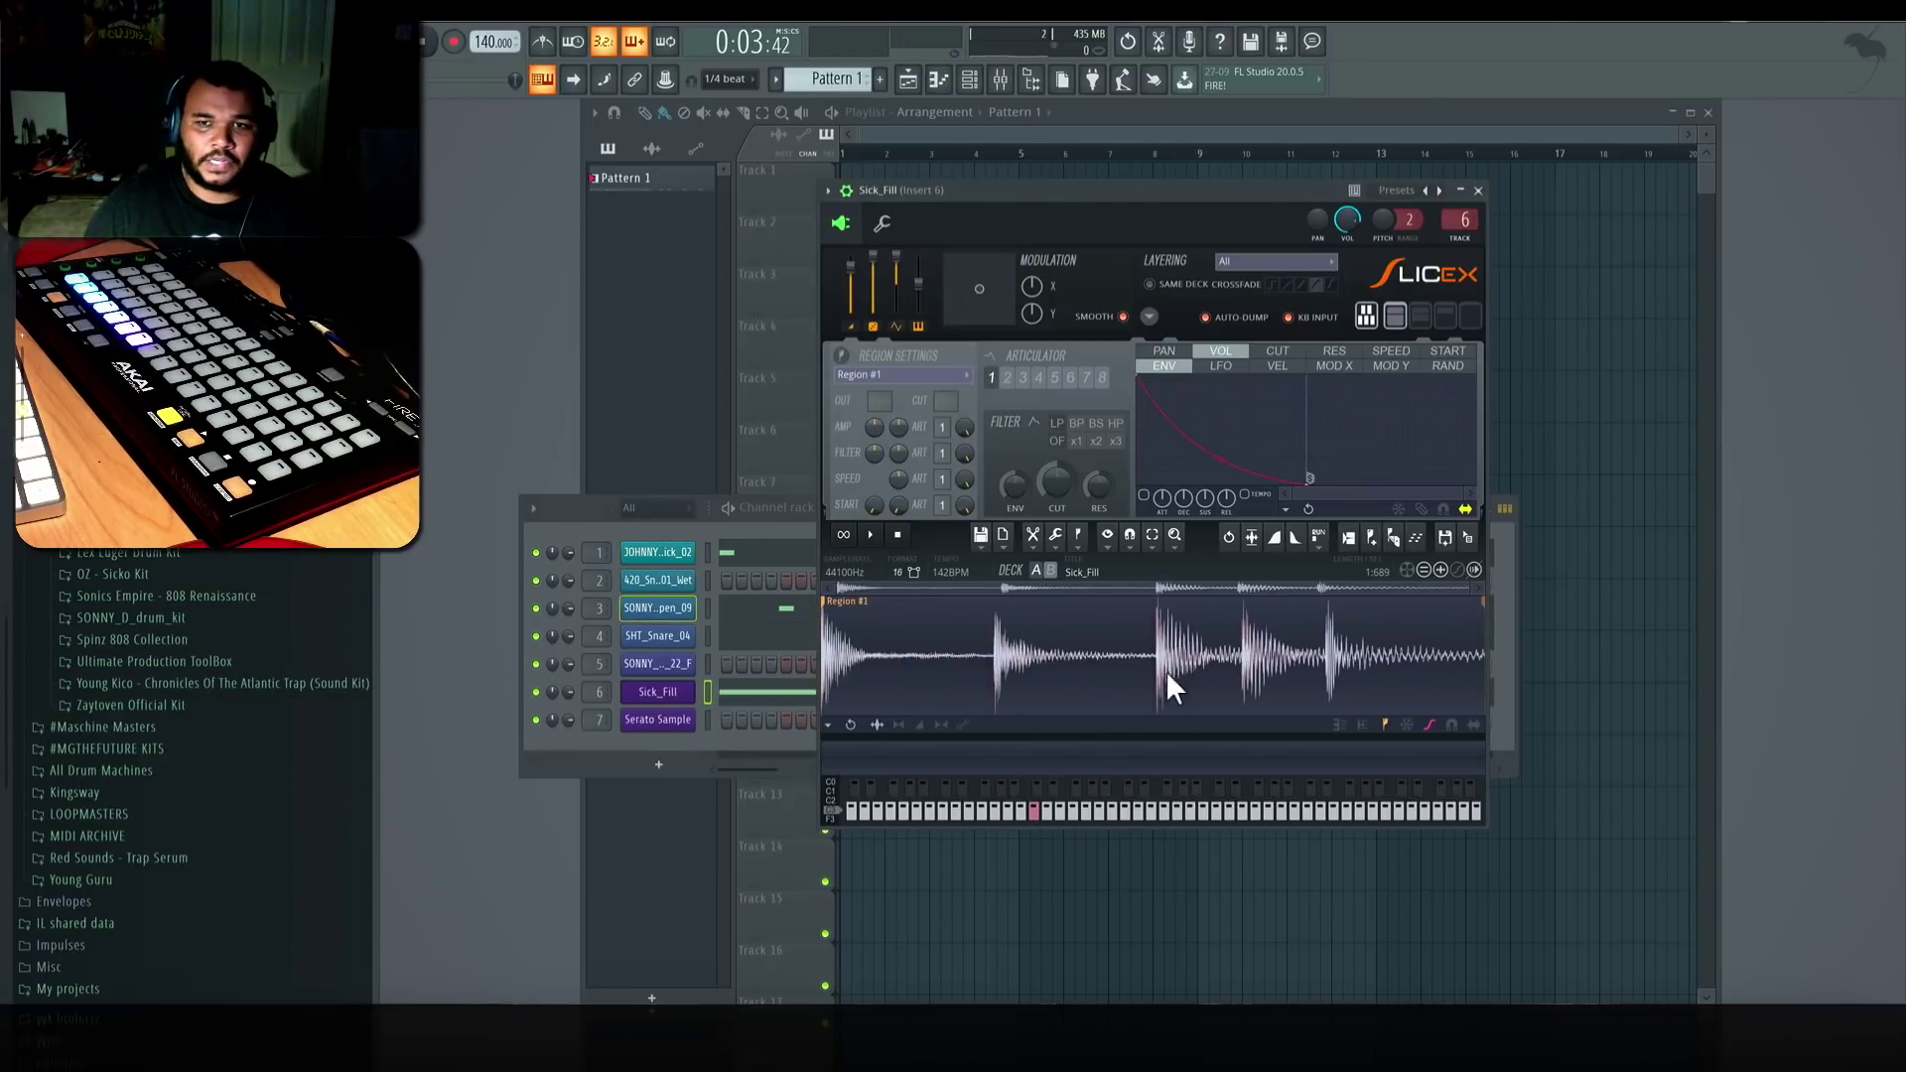
{"action": "left_click", "coordinate": [1394, 537]}
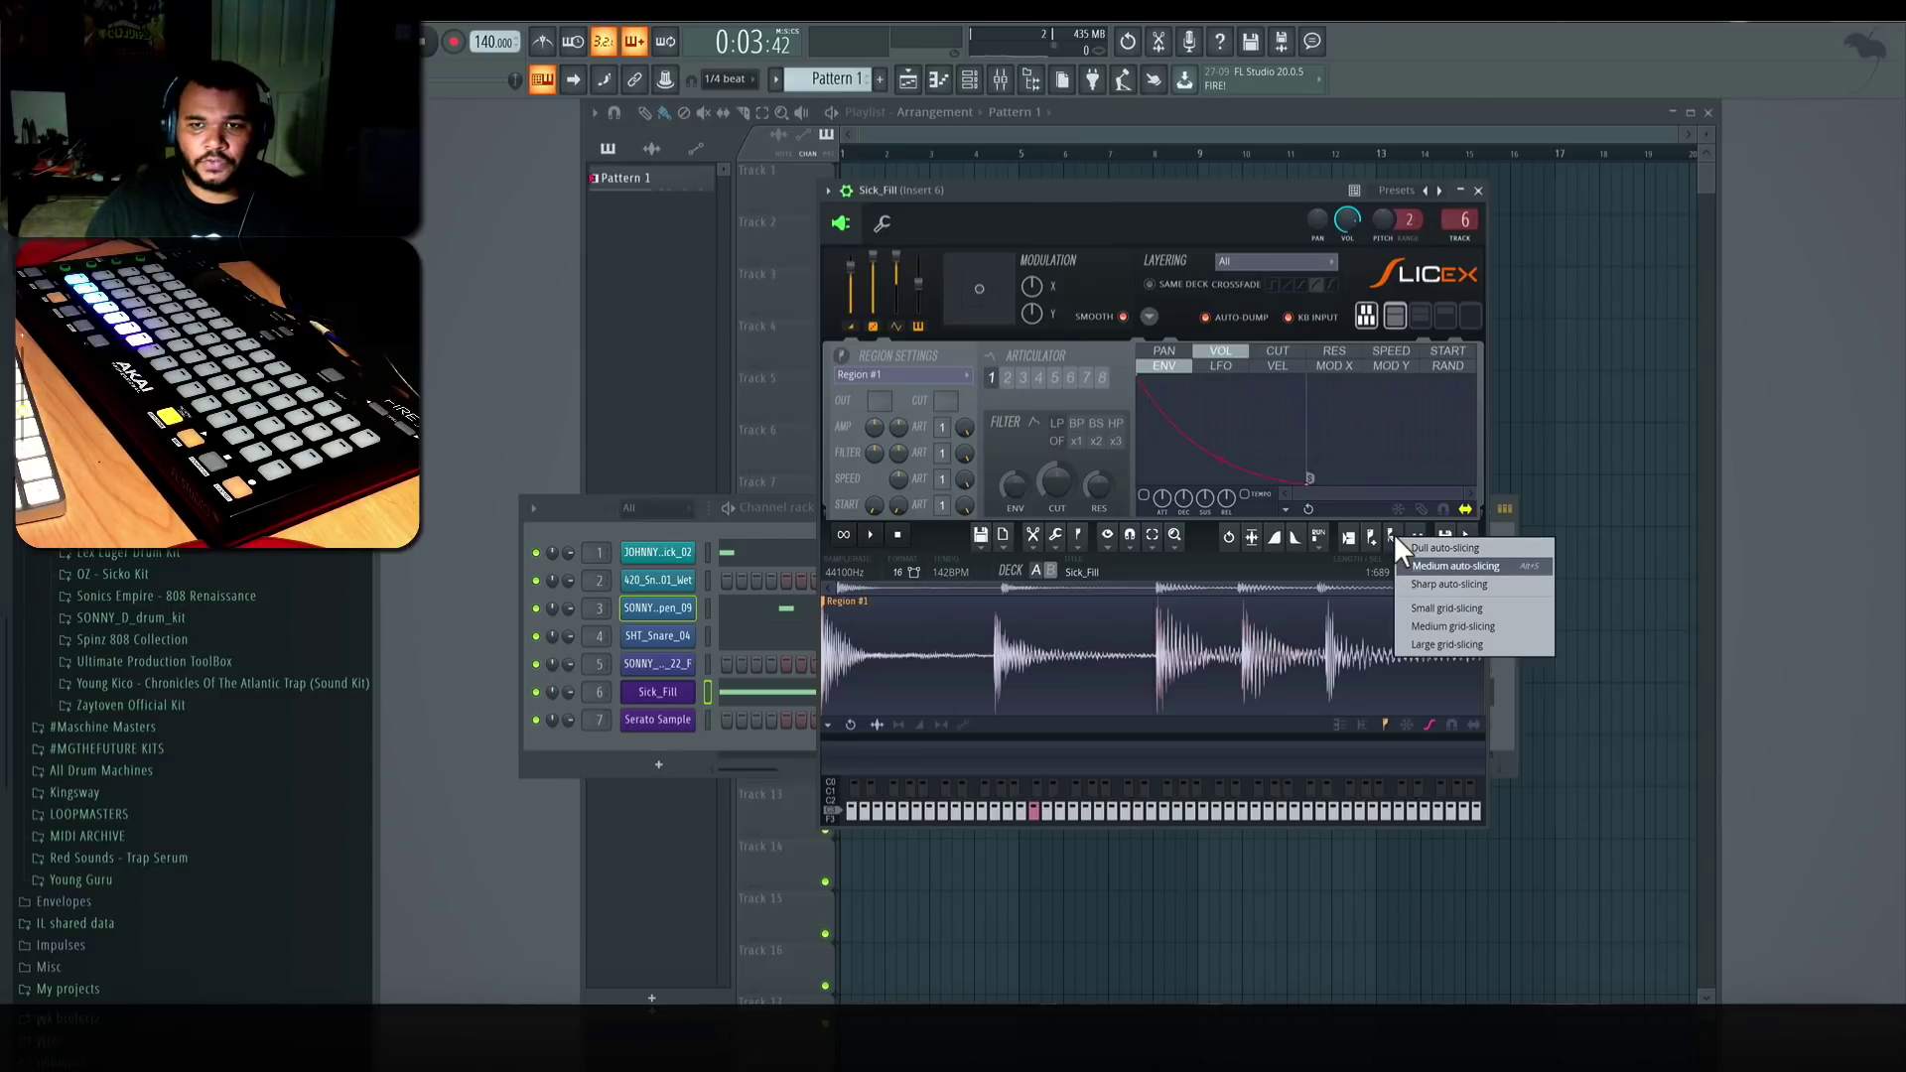
{"action": "left_click", "coordinate": [1454, 559]}
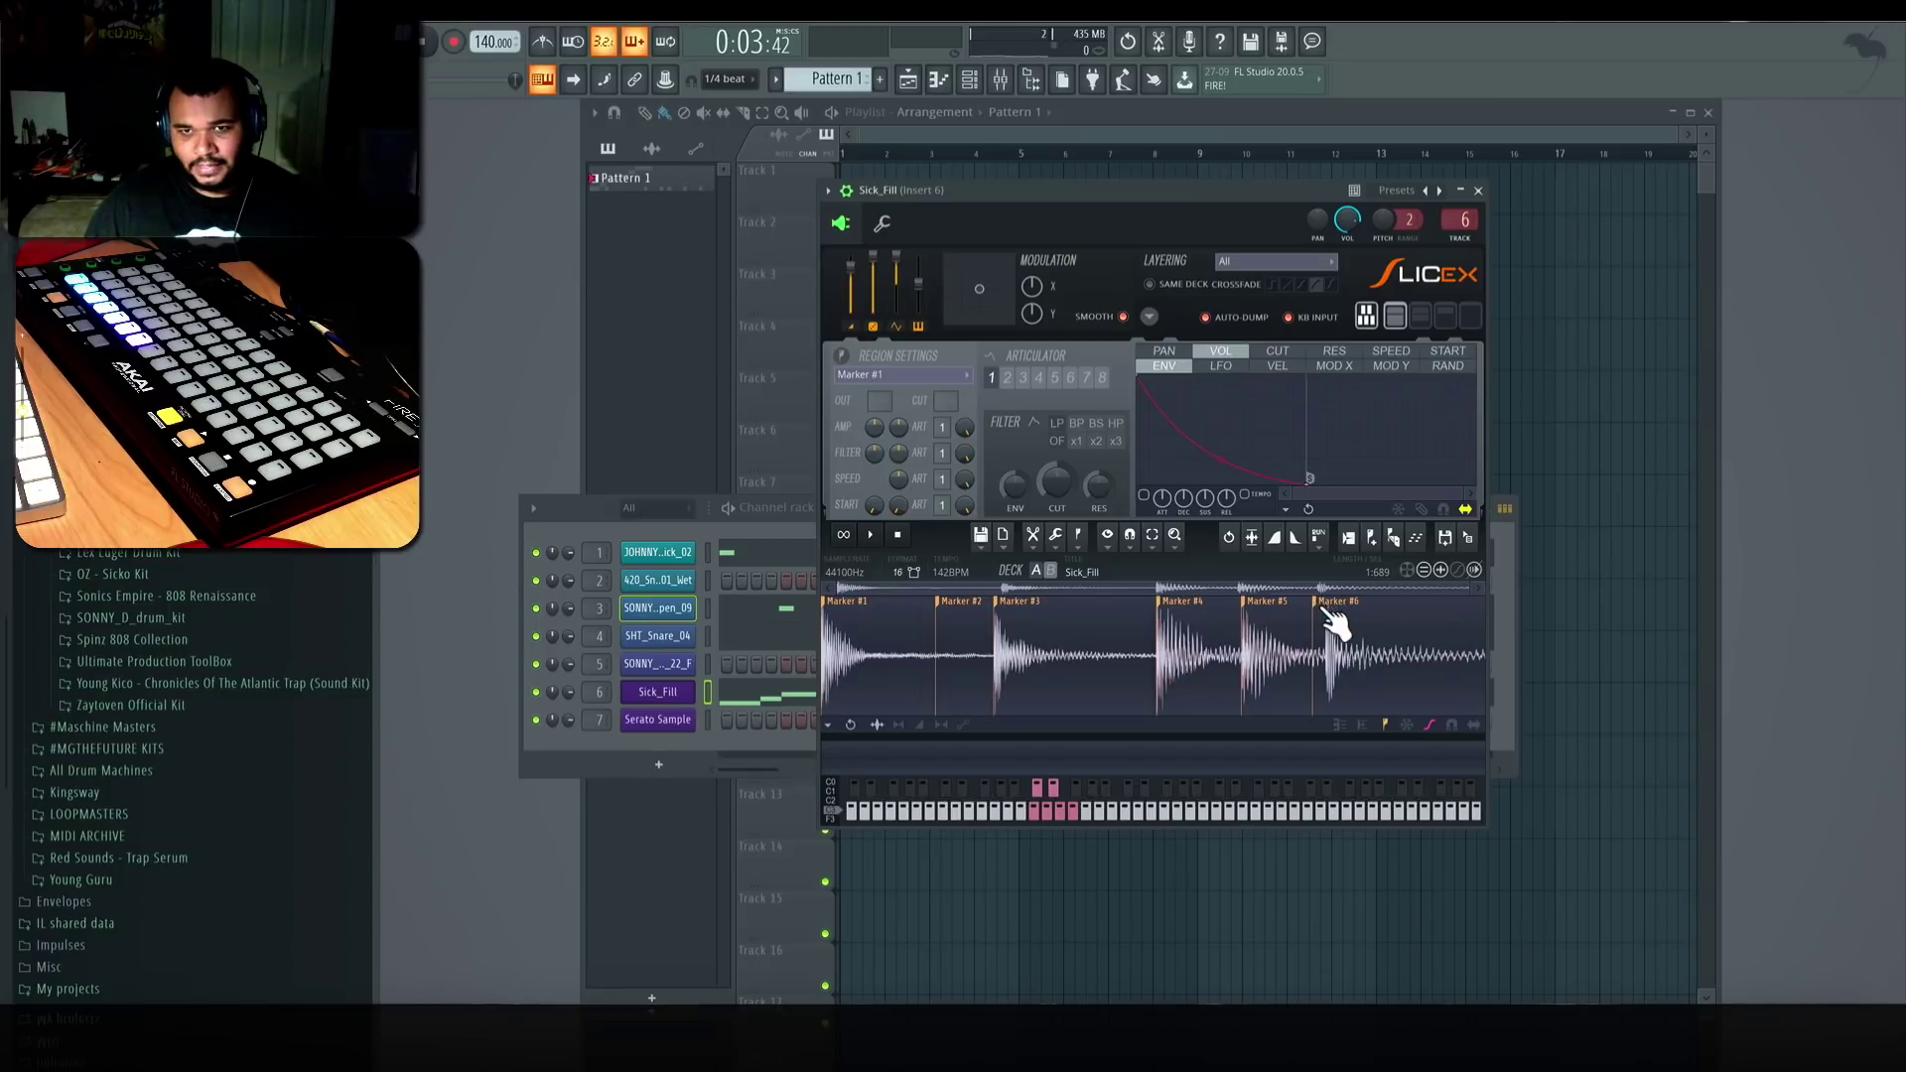
{"action": "left_click_drag", "start_coordinate": [1320, 602], "coordinate": [1334, 601]}
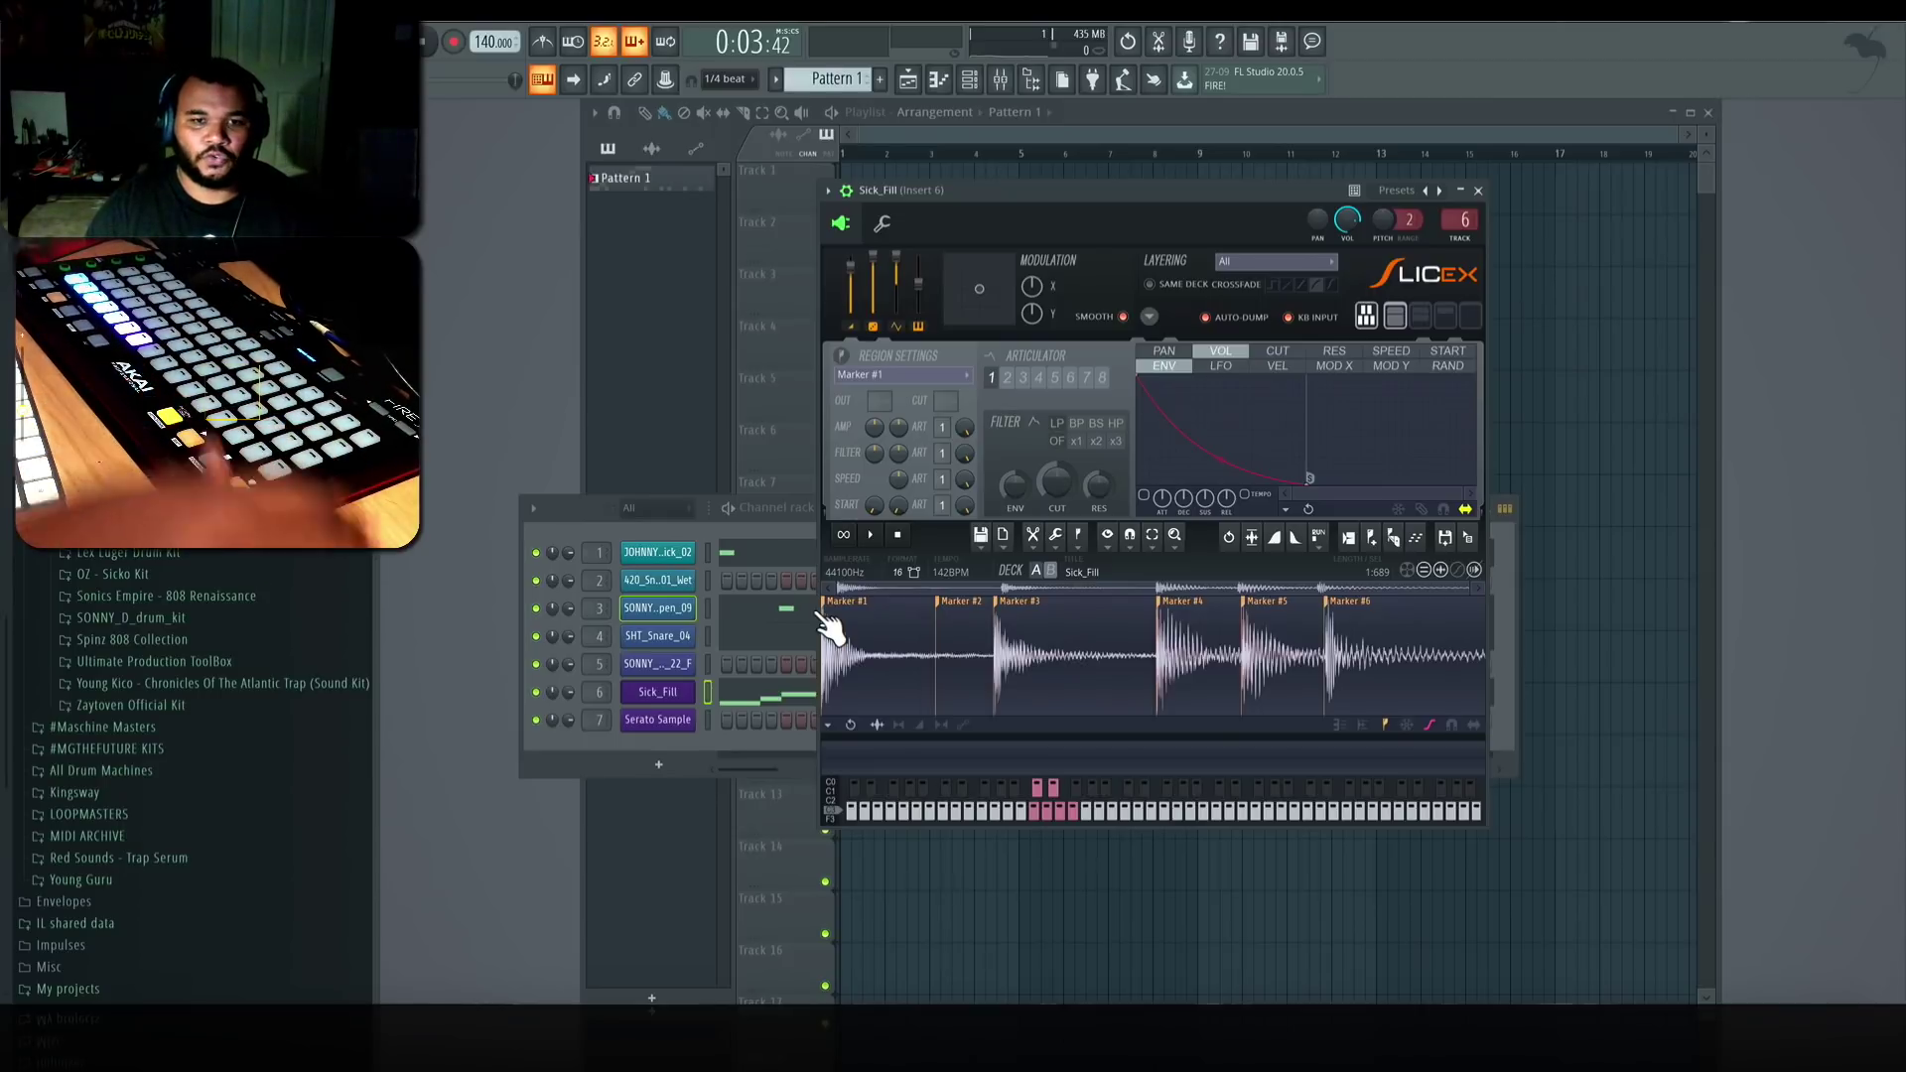
{"action": "left_click", "coordinate": [701, 689]}
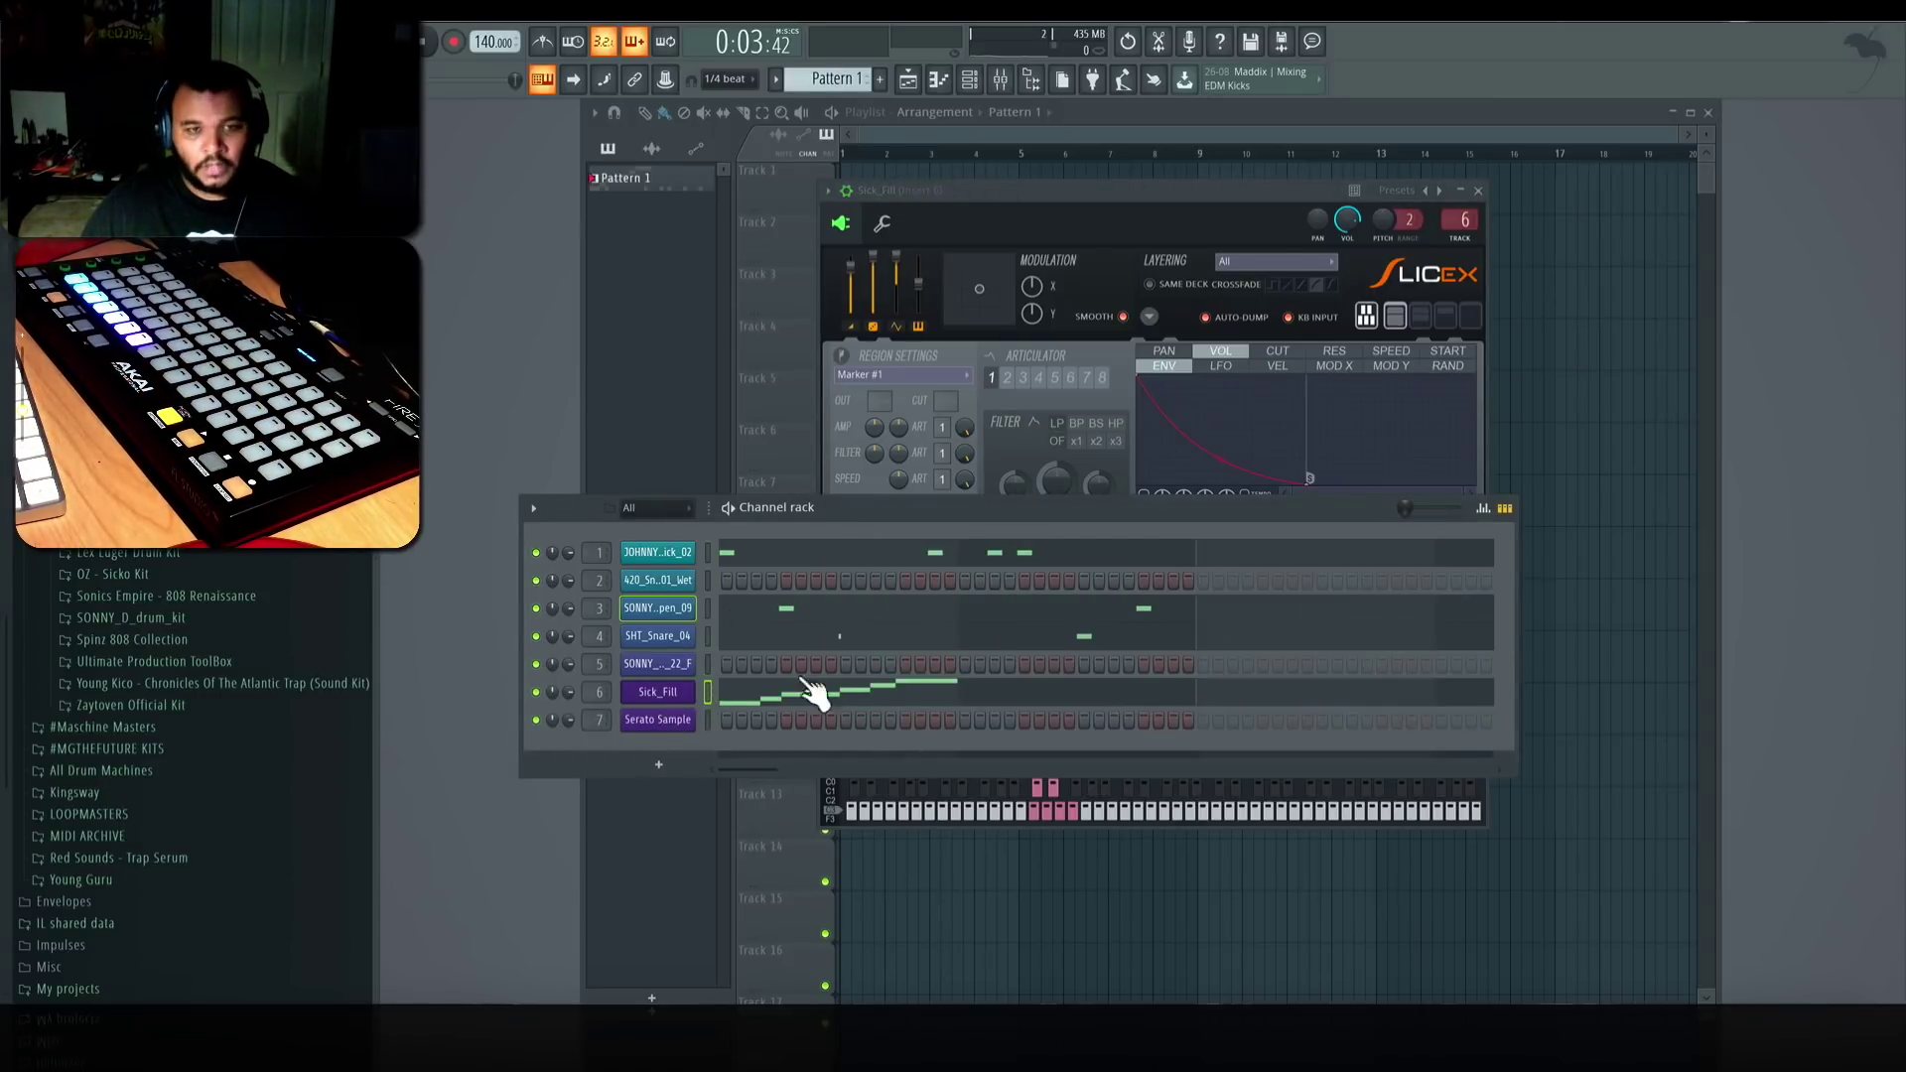
Step: Select only the Sick_Fill channel and start a count-in recording pass of the fill
{"action": "right_click", "coordinate": [709, 694]}
{"action": "left_click", "coordinate": [711, 695]}
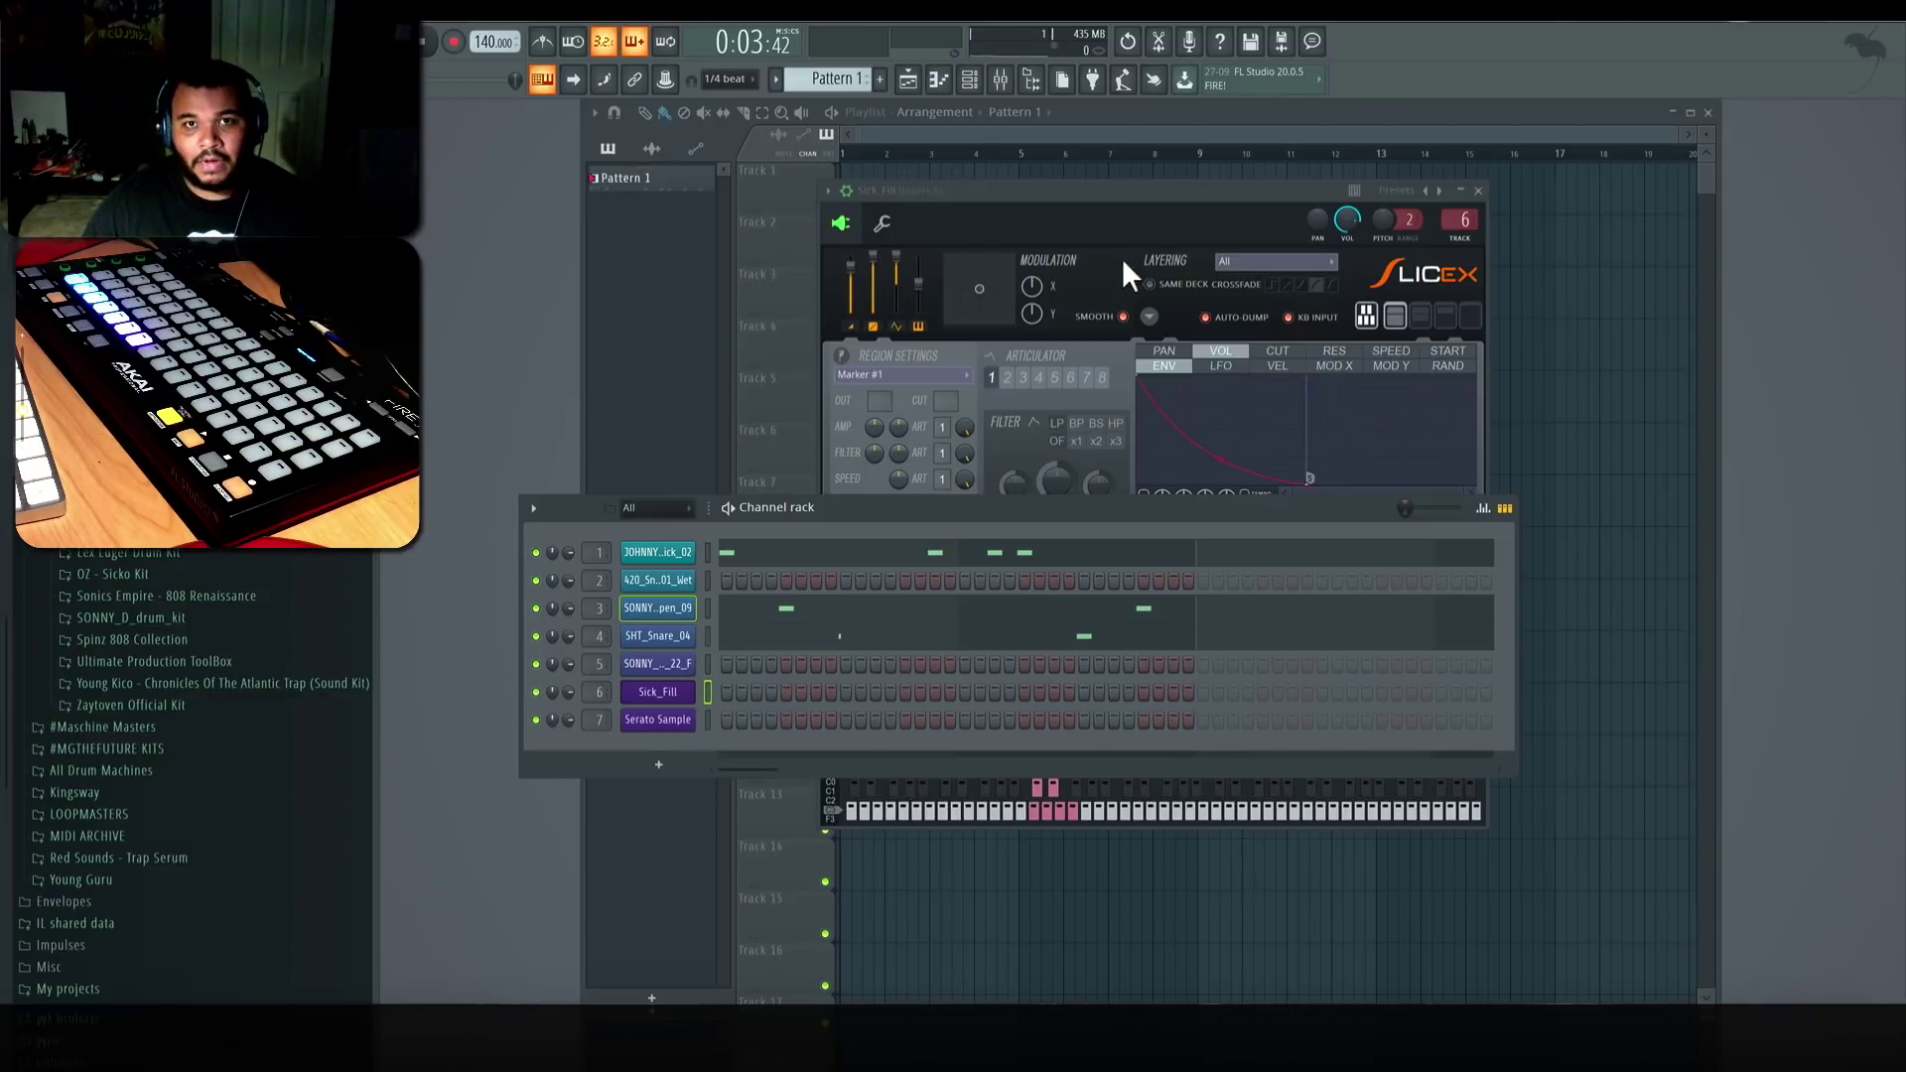
{"action": "left_click", "coordinate": [1138, 224]}
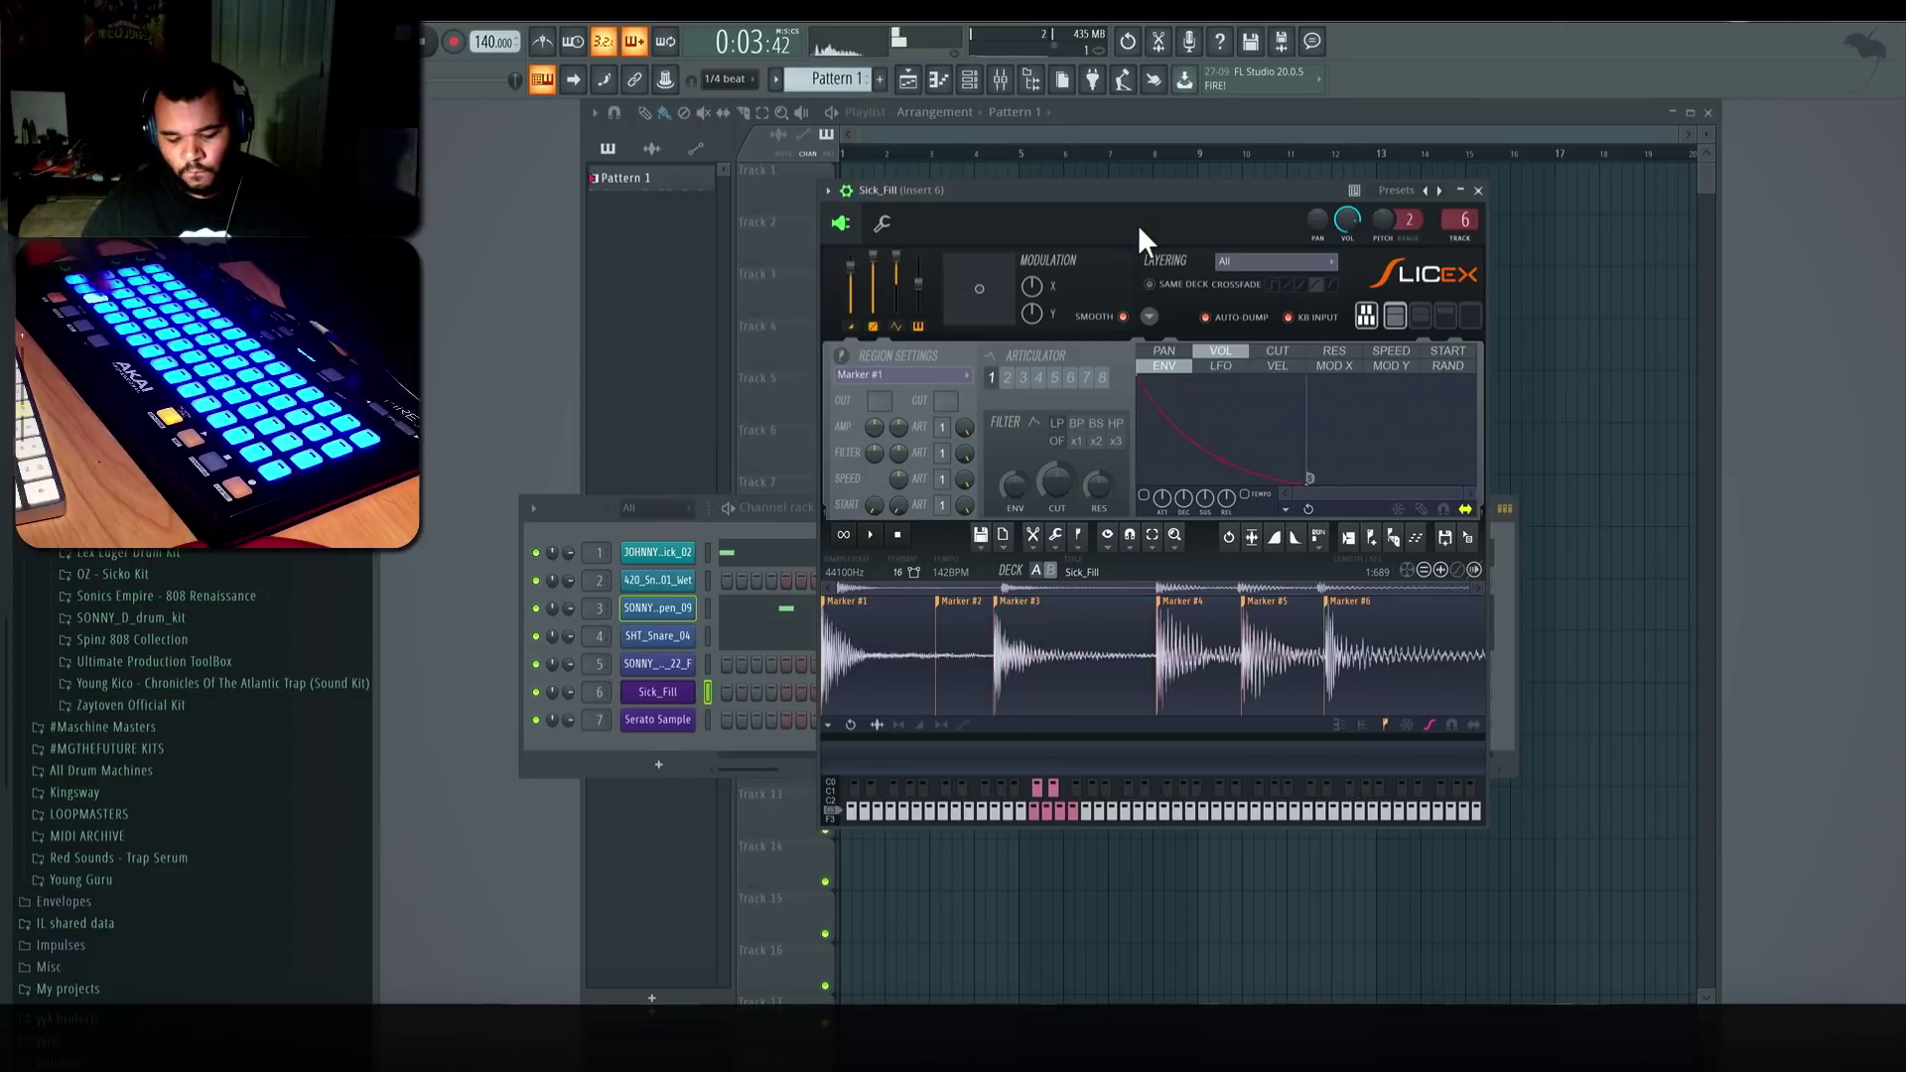
{"action": "left_click", "coordinate": [800, 521]}
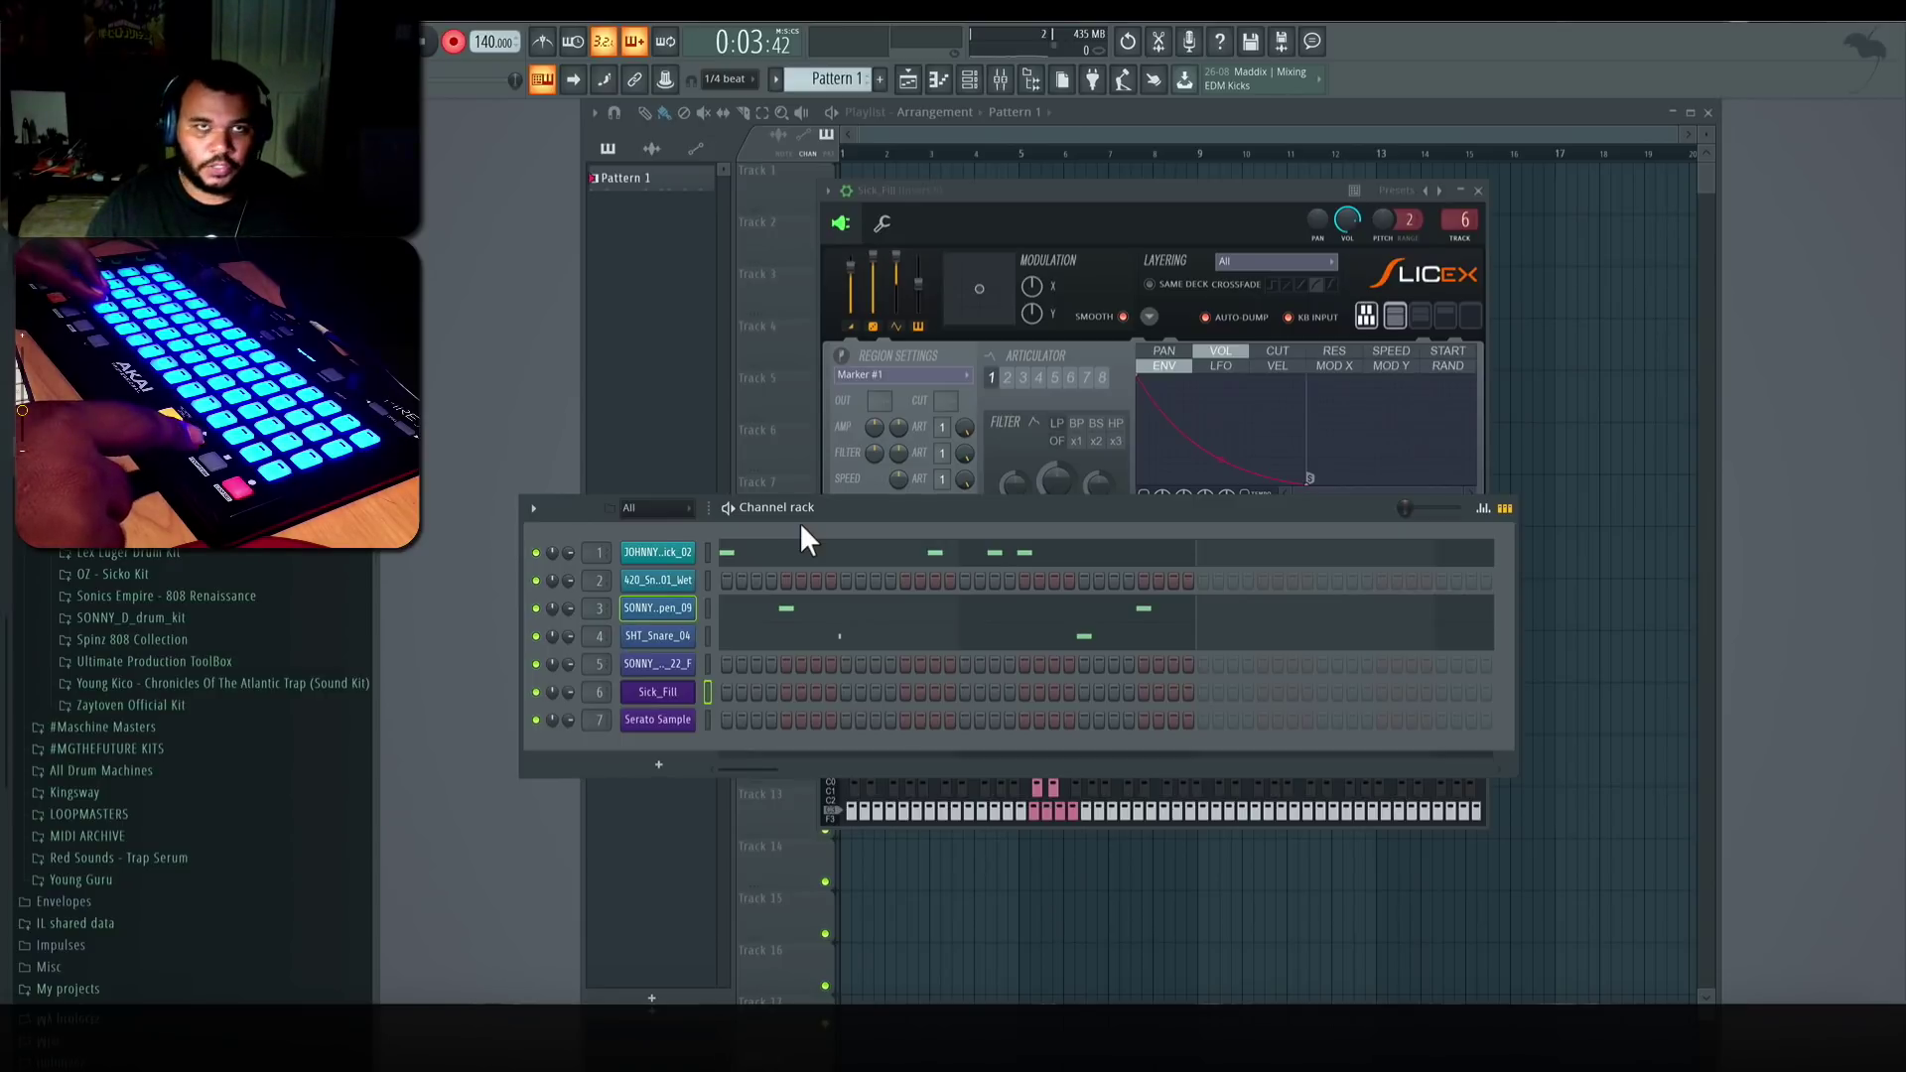
{"action": "key", "text": "space"}
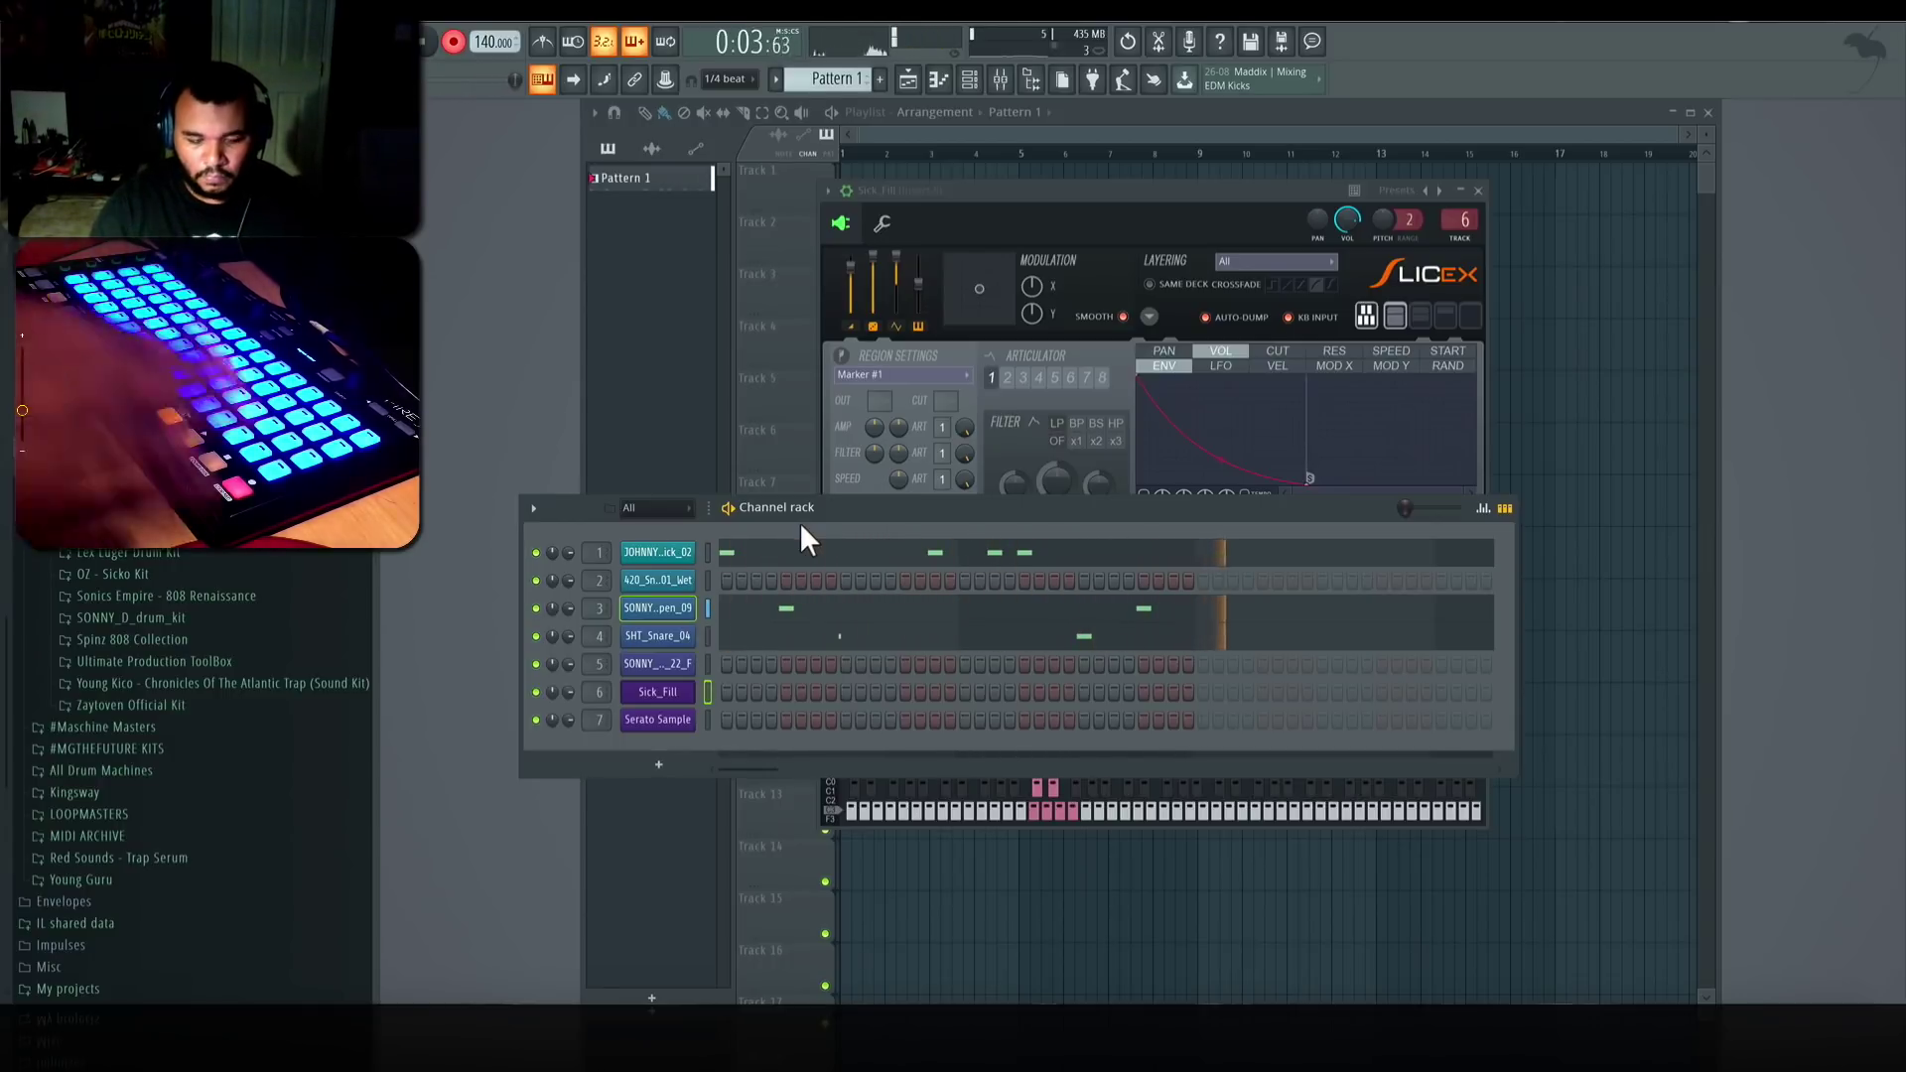
{"action": "left_click", "coordinate": [1032, 444]}
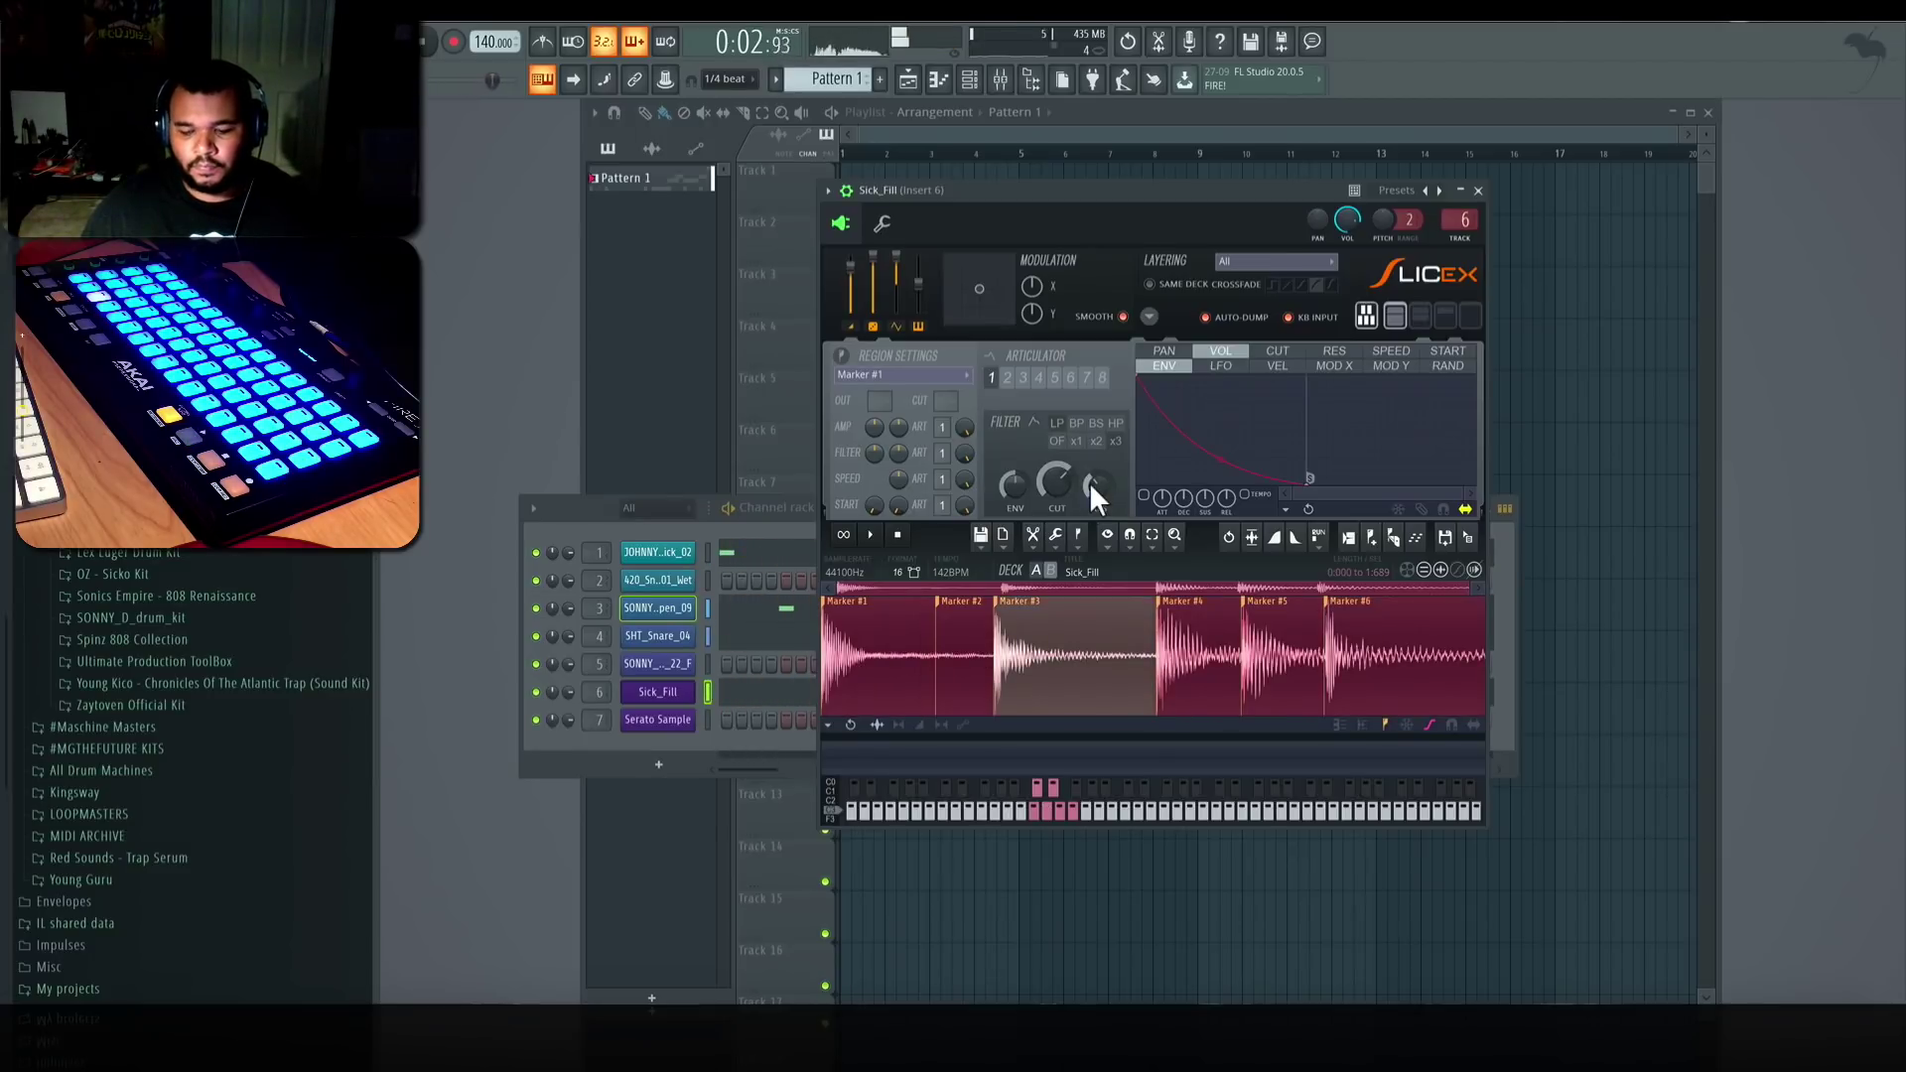
Step: Clone the Sick_Fill channel and load KBH_hihat_loop_02_130 into the cloned slicer
{"action": "key", "text": "Escape"}
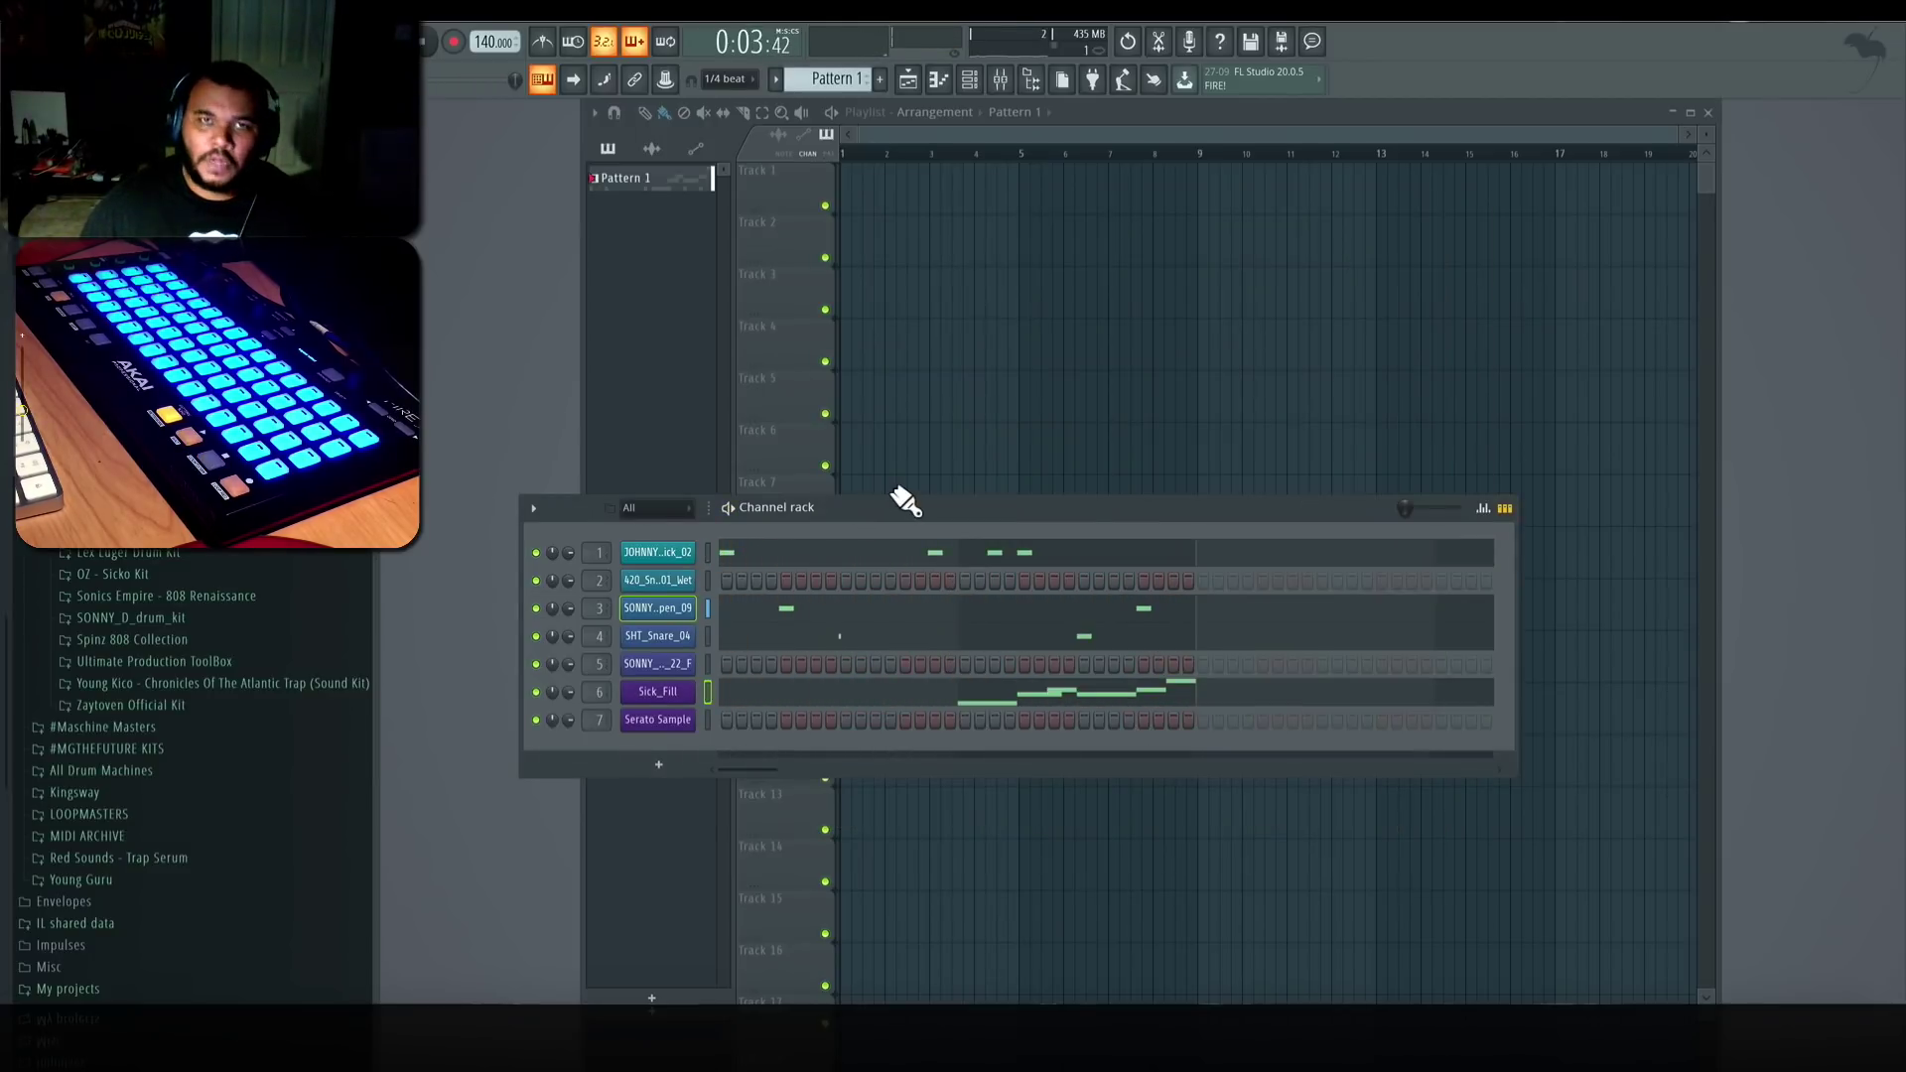
{"action": "right_click", "coordinate": [695, 692]}
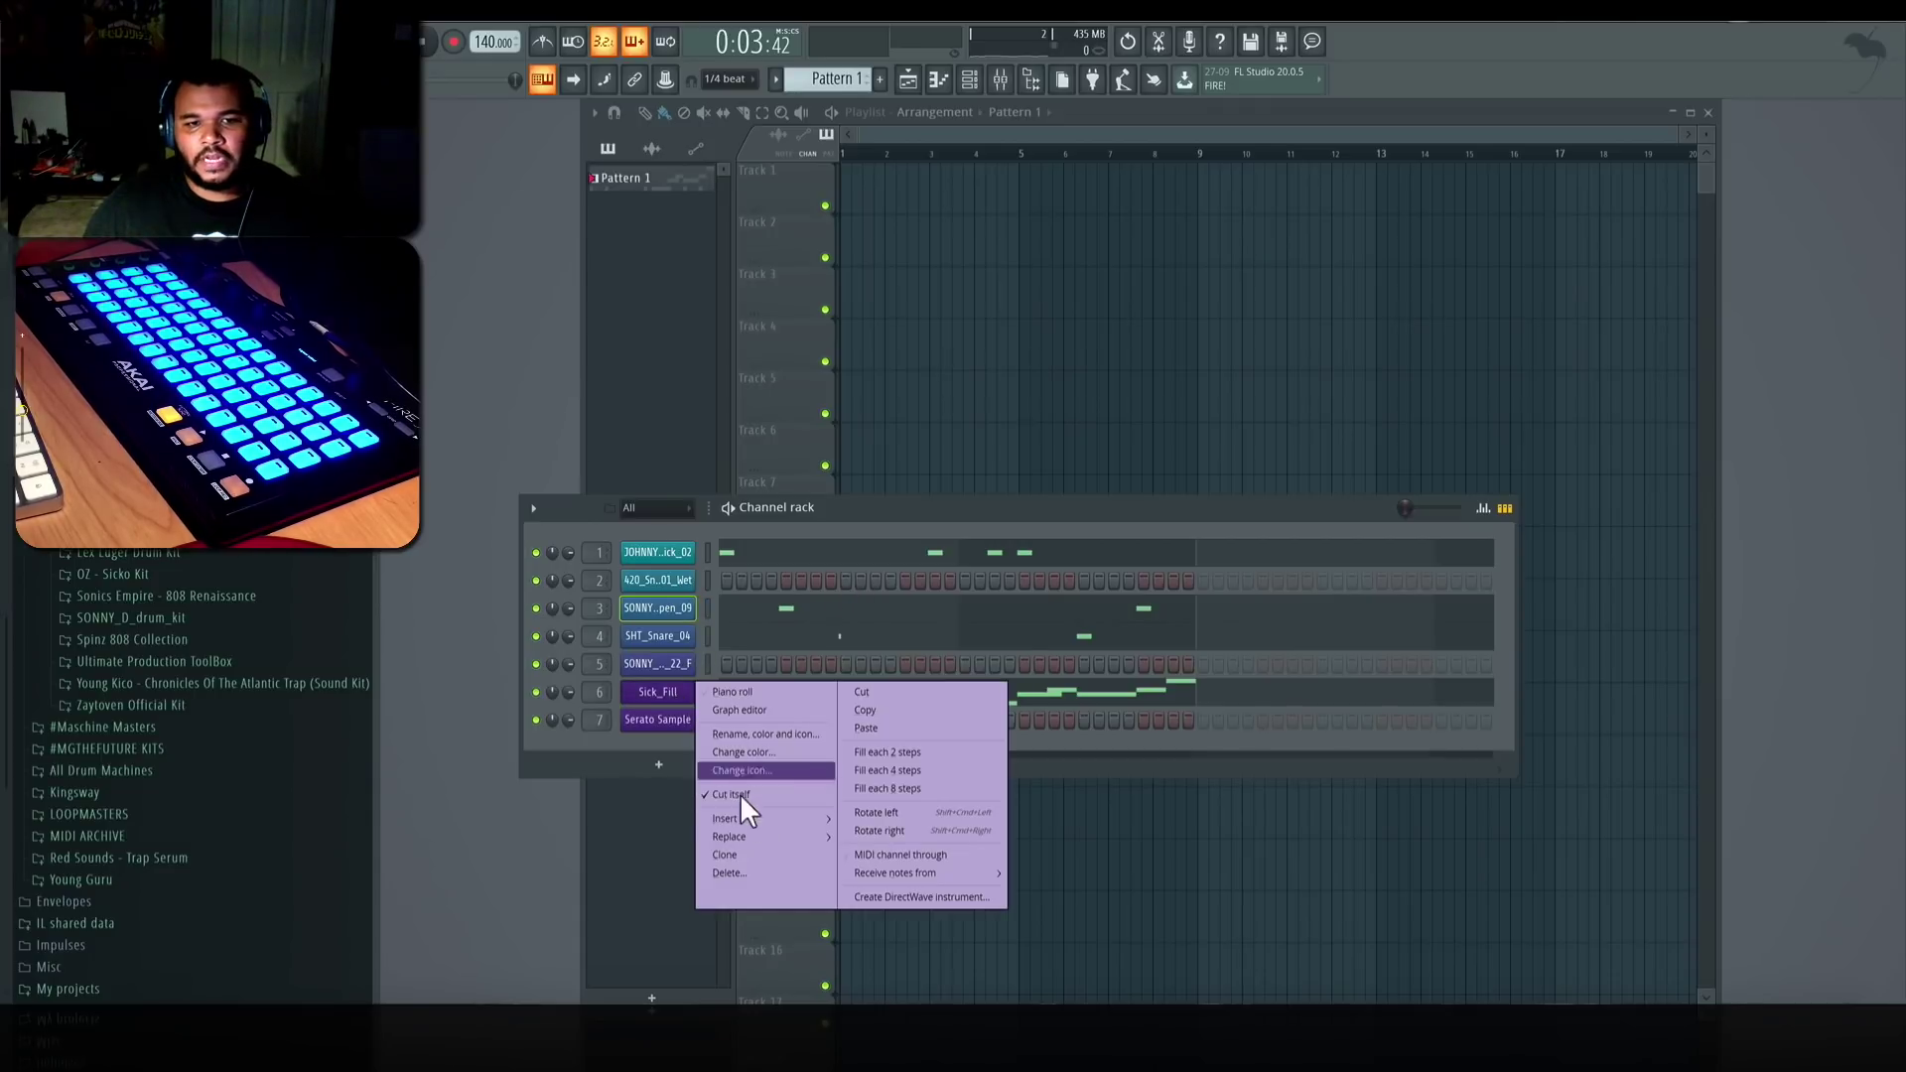
{"action": "left_click", "coordinate": [764, 853]}
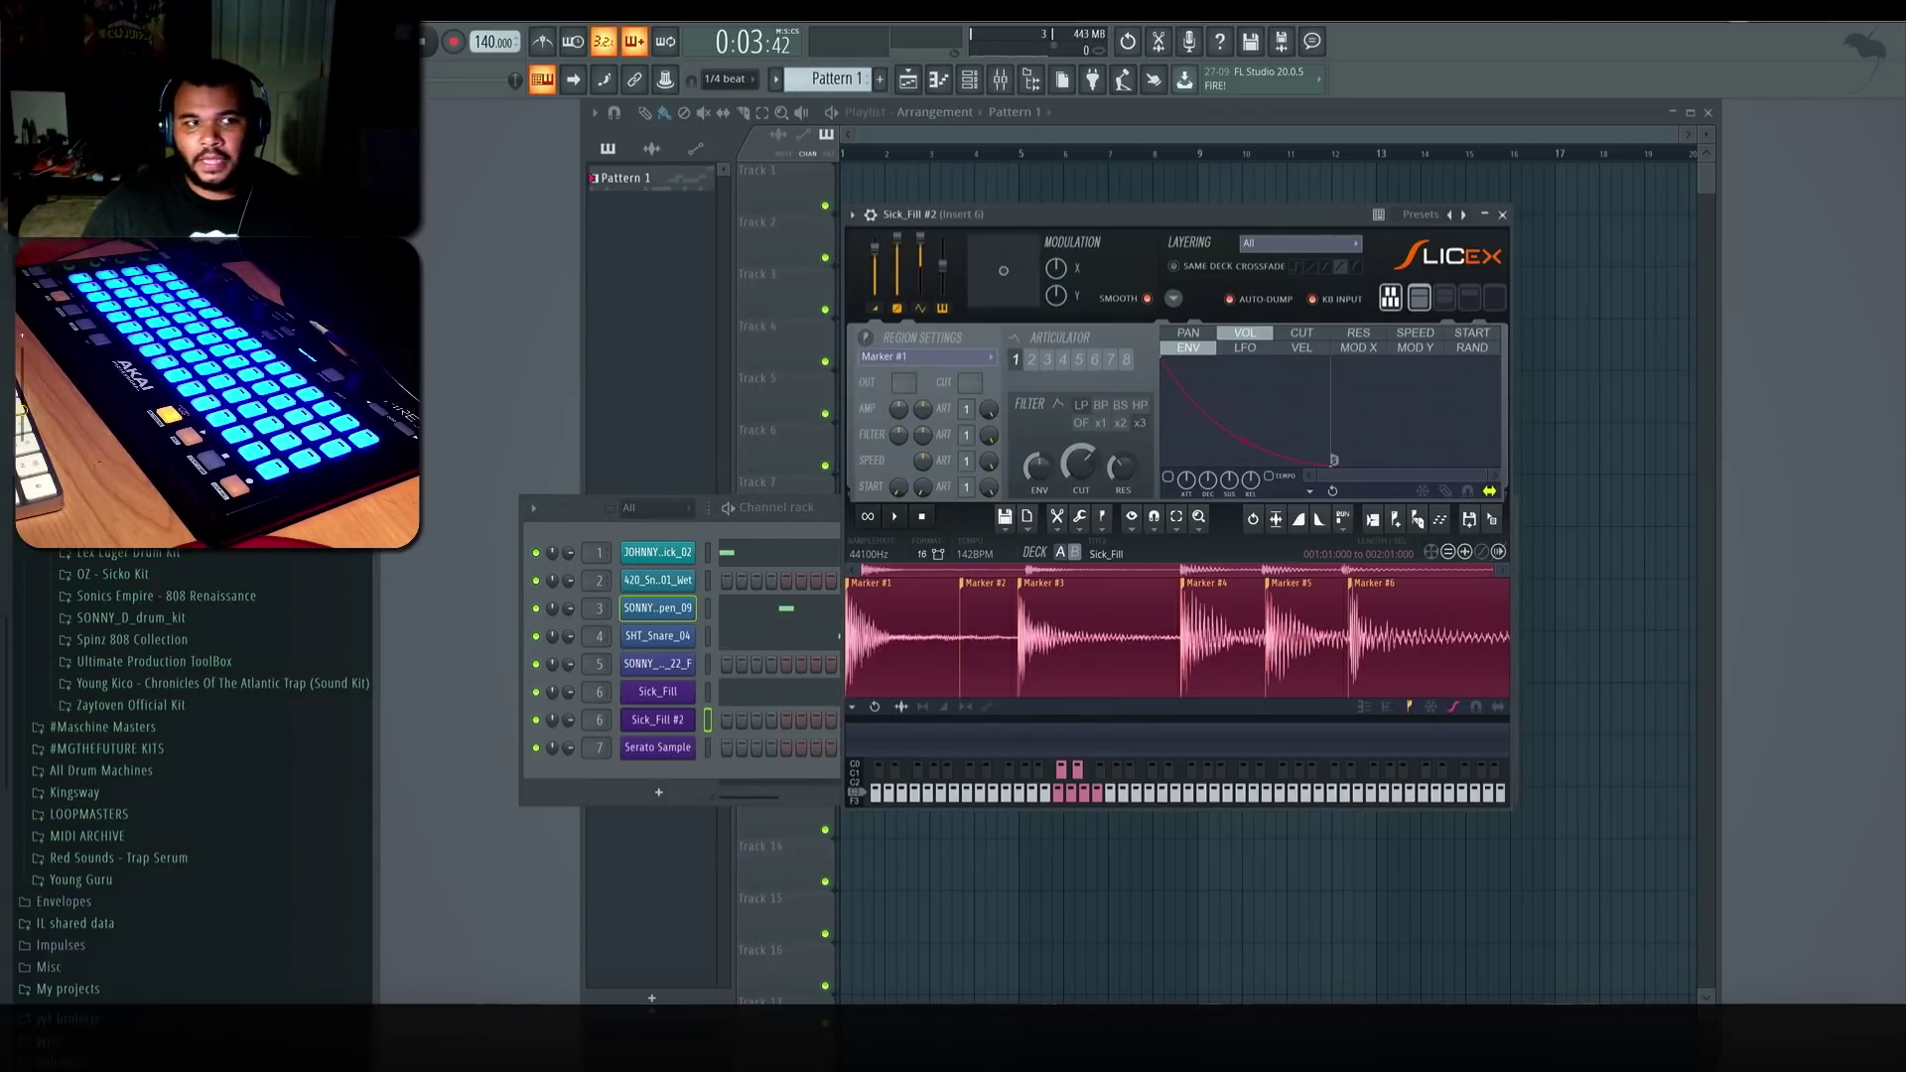
{"action": "scroll", "coordinate": [189, 774], "scroll_direction": "down", "scroll_amount": 3}
{"action": "left_click_drag", "start_coordinate": [154, 627], "coordinate": [915, 647]}
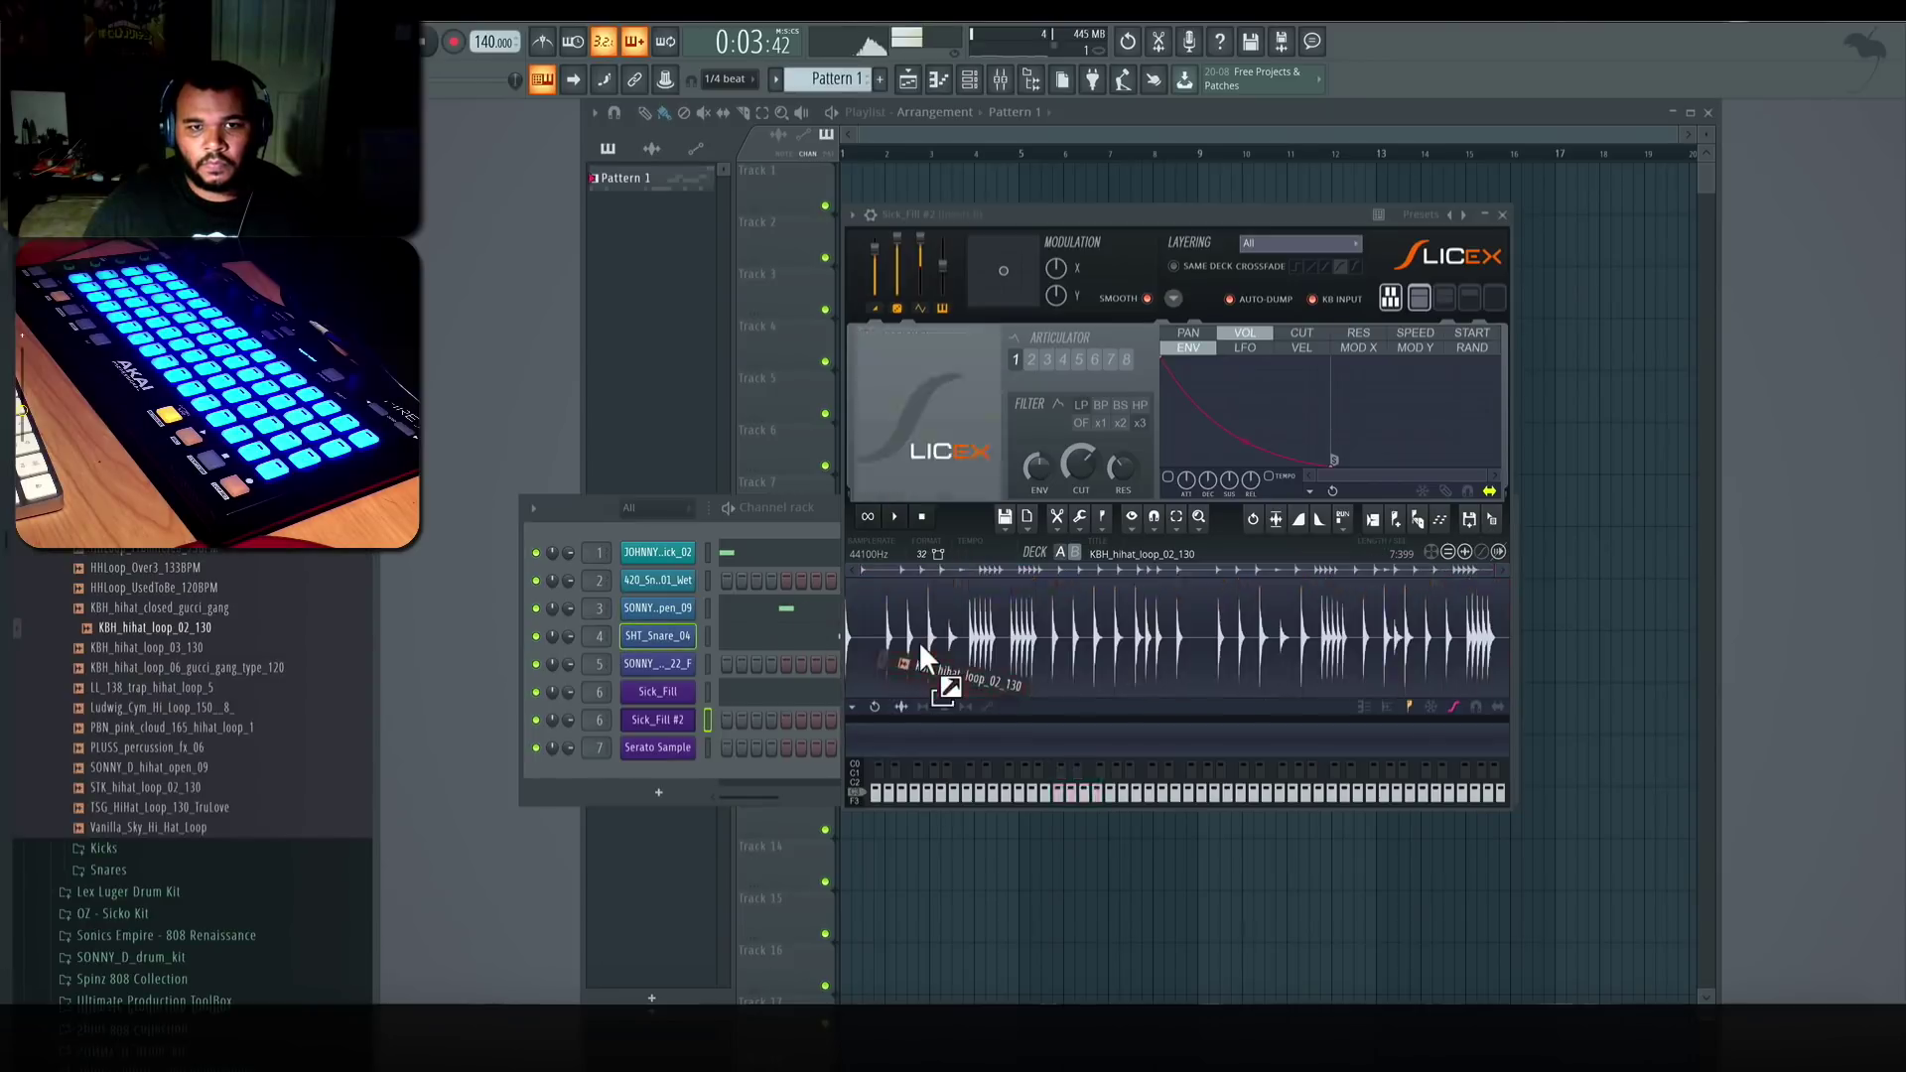
{"action": "left_click", "coordinate": [1486, 215]}
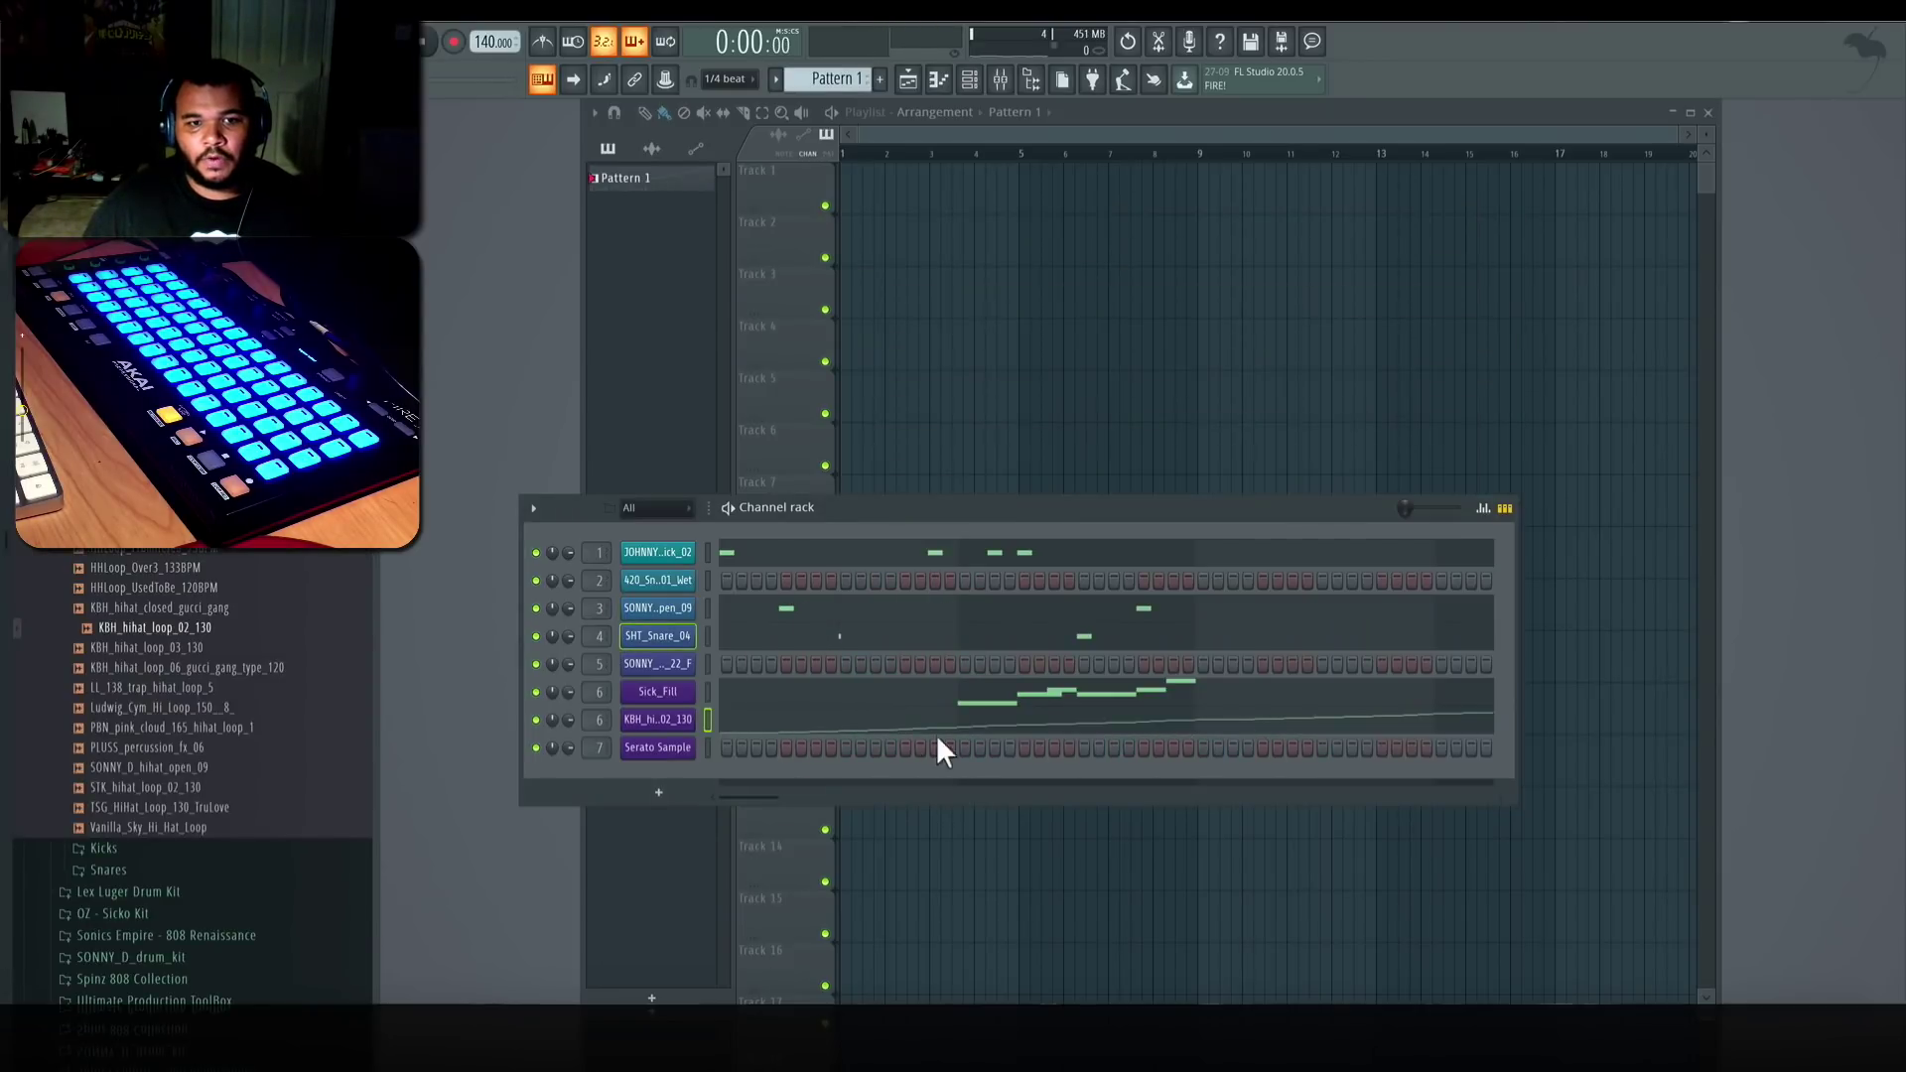
Step: Delete the topmost slice notes at the end of the hi-hat pattern, down to Marker #18
{"action": "left_click", "coordinate": [1106, 728]}
{"action": "scroll", "coordinate": [878, 295], "scroll_direction": "up", "scroll_amount": 5}
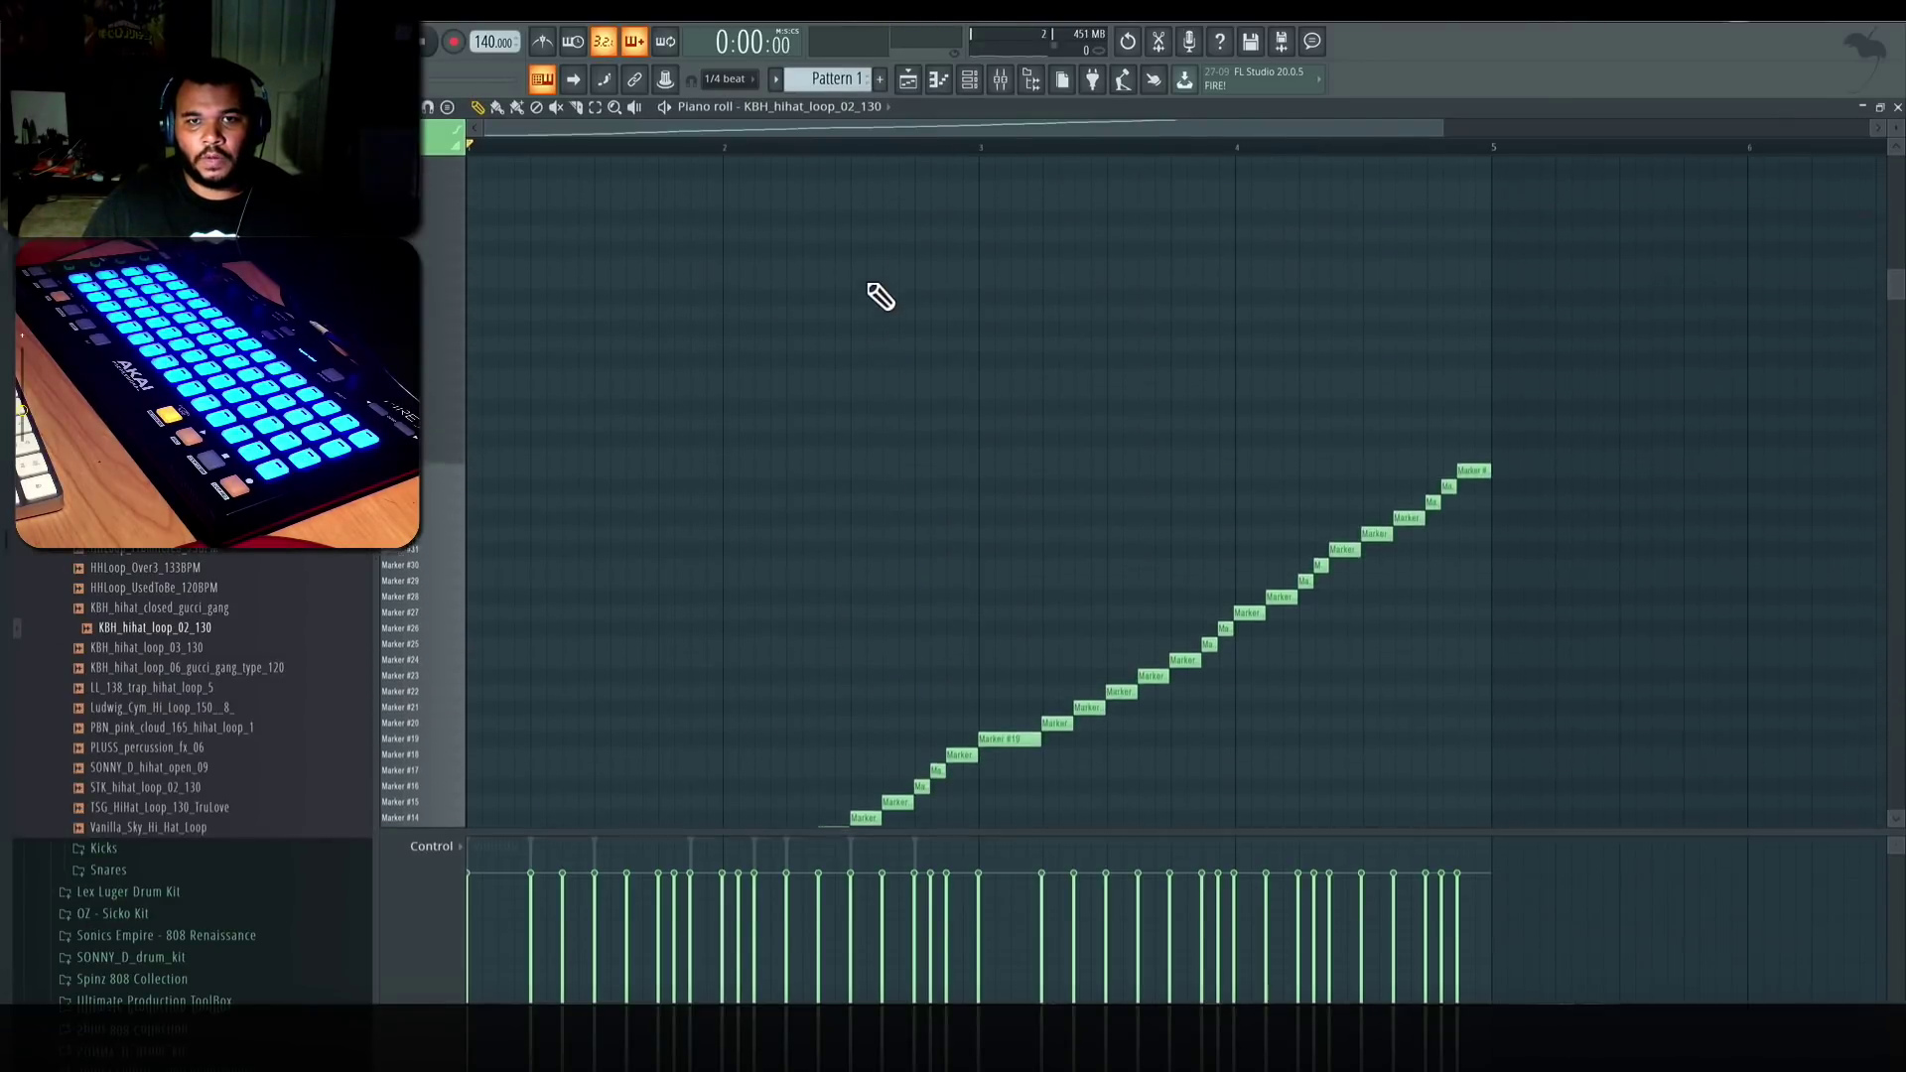
{"action": "right_click", "coordinate": [1457, 278]}
{"action": "right_click", "coordinate": [1442, 292]}
{"action": "right_click", "coordinate": [1425, 309]}
{"action": "right_click", "coordinate": [1393, 325]}
{"action": "right_click", "coordinate": [1361, 341]}
{"action": "right_click", "coordinate": [1304, 389]}
{"action": "right_click", "coordinate": [1247, 419]}
{"action": "right_click", "coordinate": [1184, 466]}
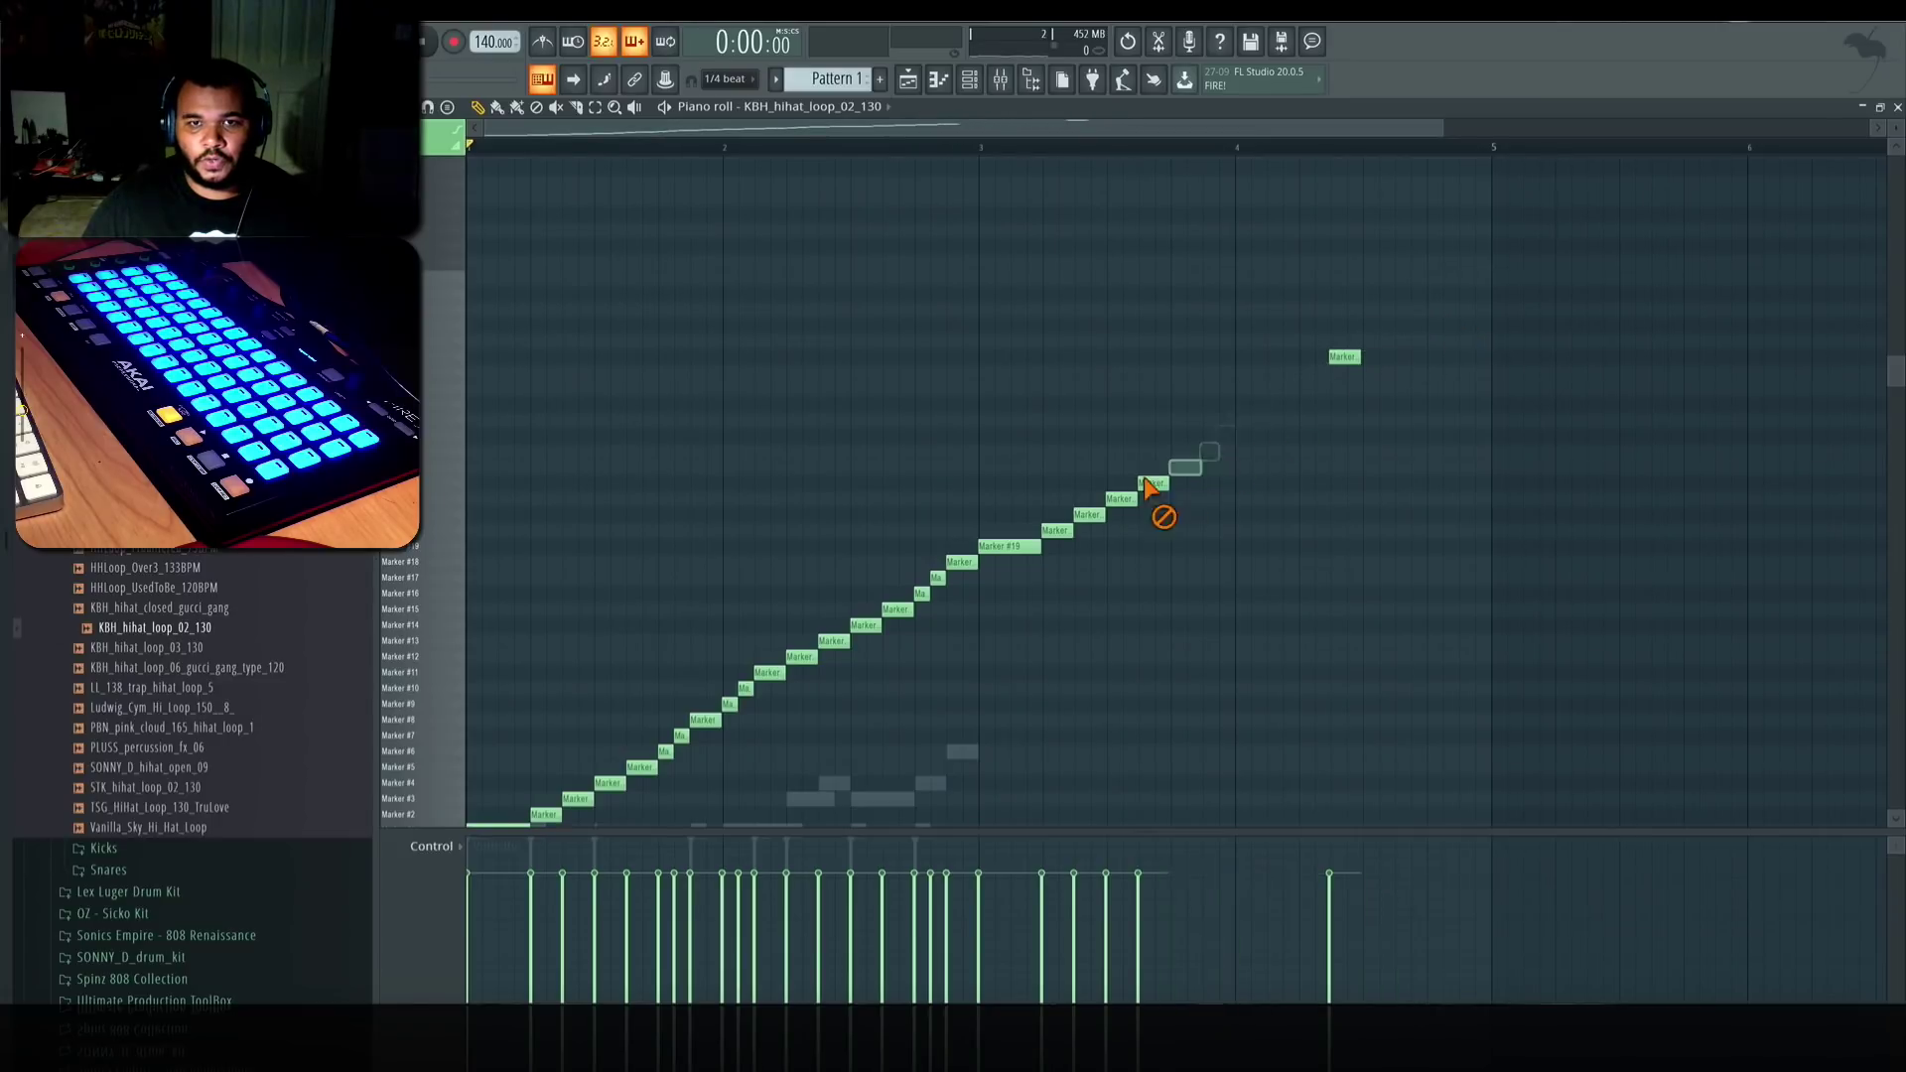
{"action": "right_click", "coordinate": [1120, 498]}
{"action": "right_click", "coordinate": [1055, 530]}
{"action": "right_click", "coordinate": [1009, 545]}
{"action": "right_click", "coordinate": [1343, 358]}
Step: Close the hi-hat piano roll and play the pattern to hear the edit
{"action": "key", "text": "F7"}
{"action": "key", "text": "space"}
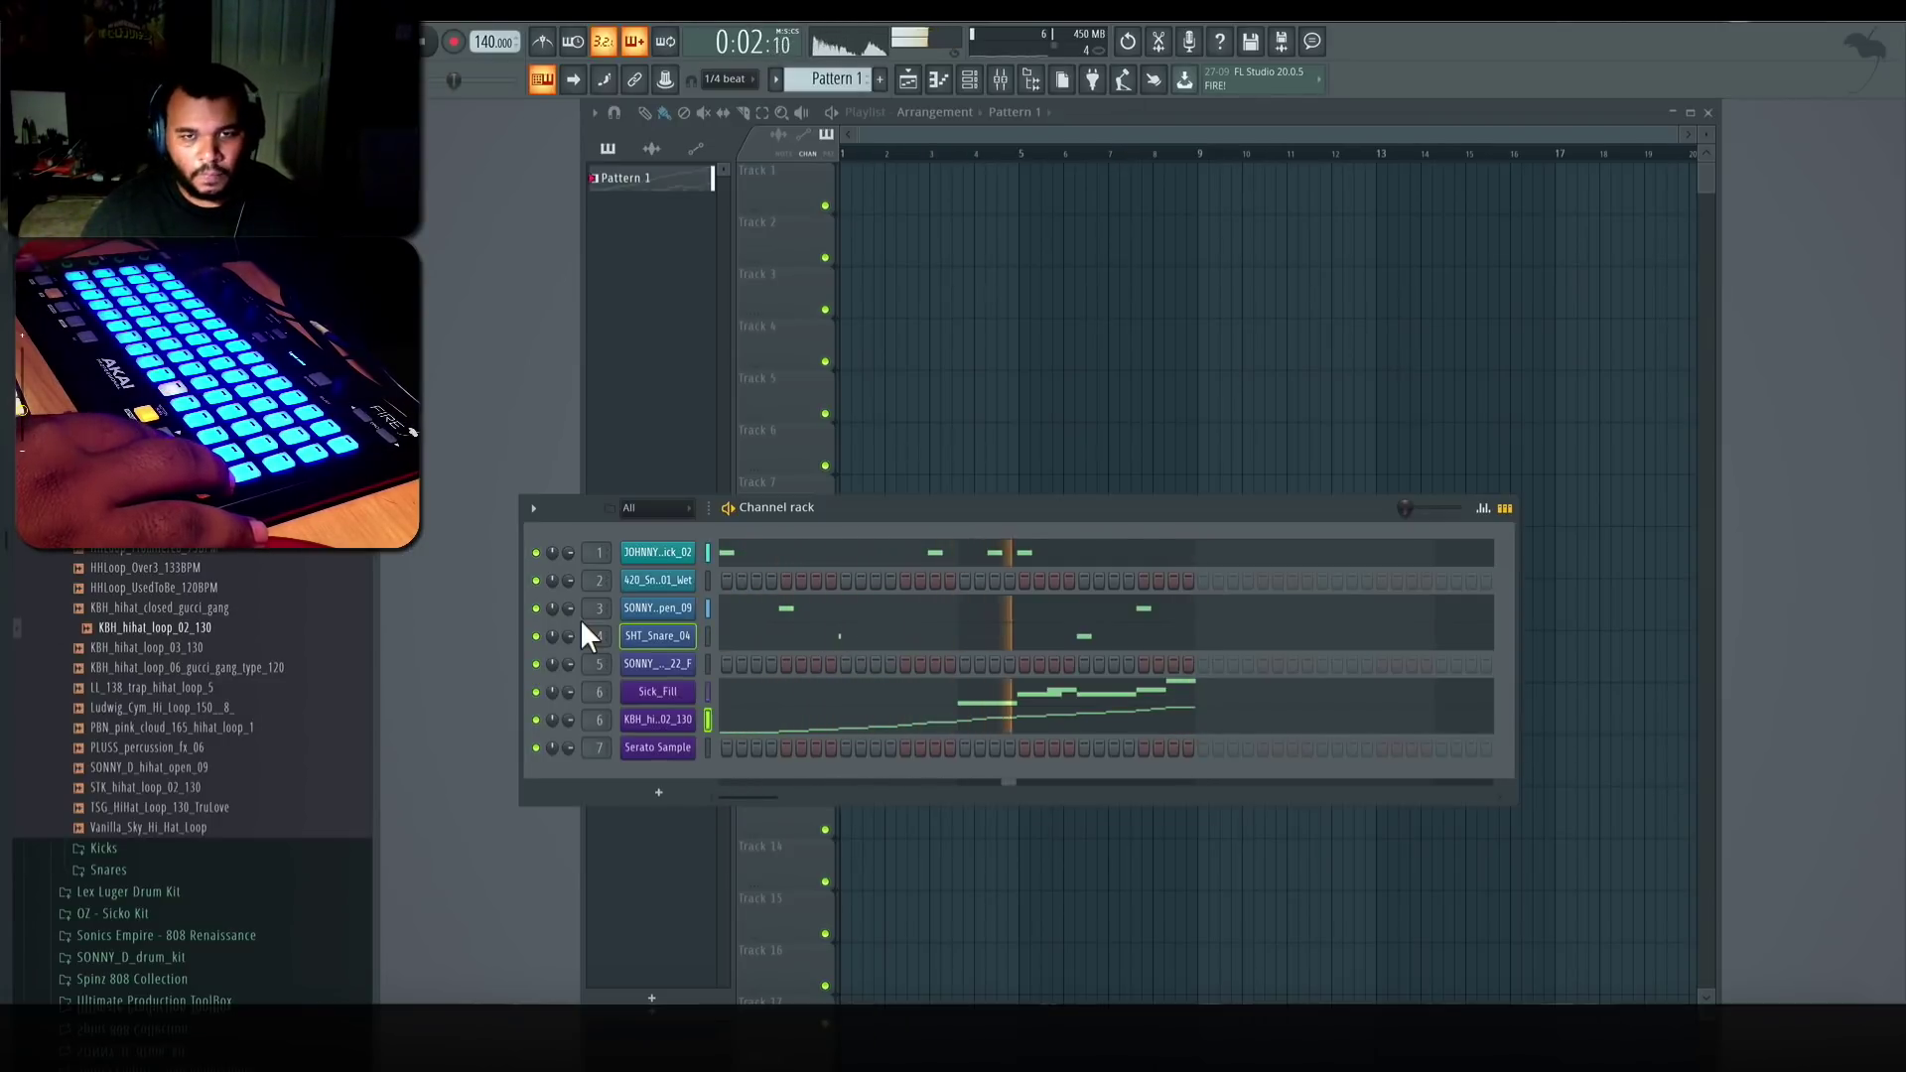
{"action": "key", "text": "space"}
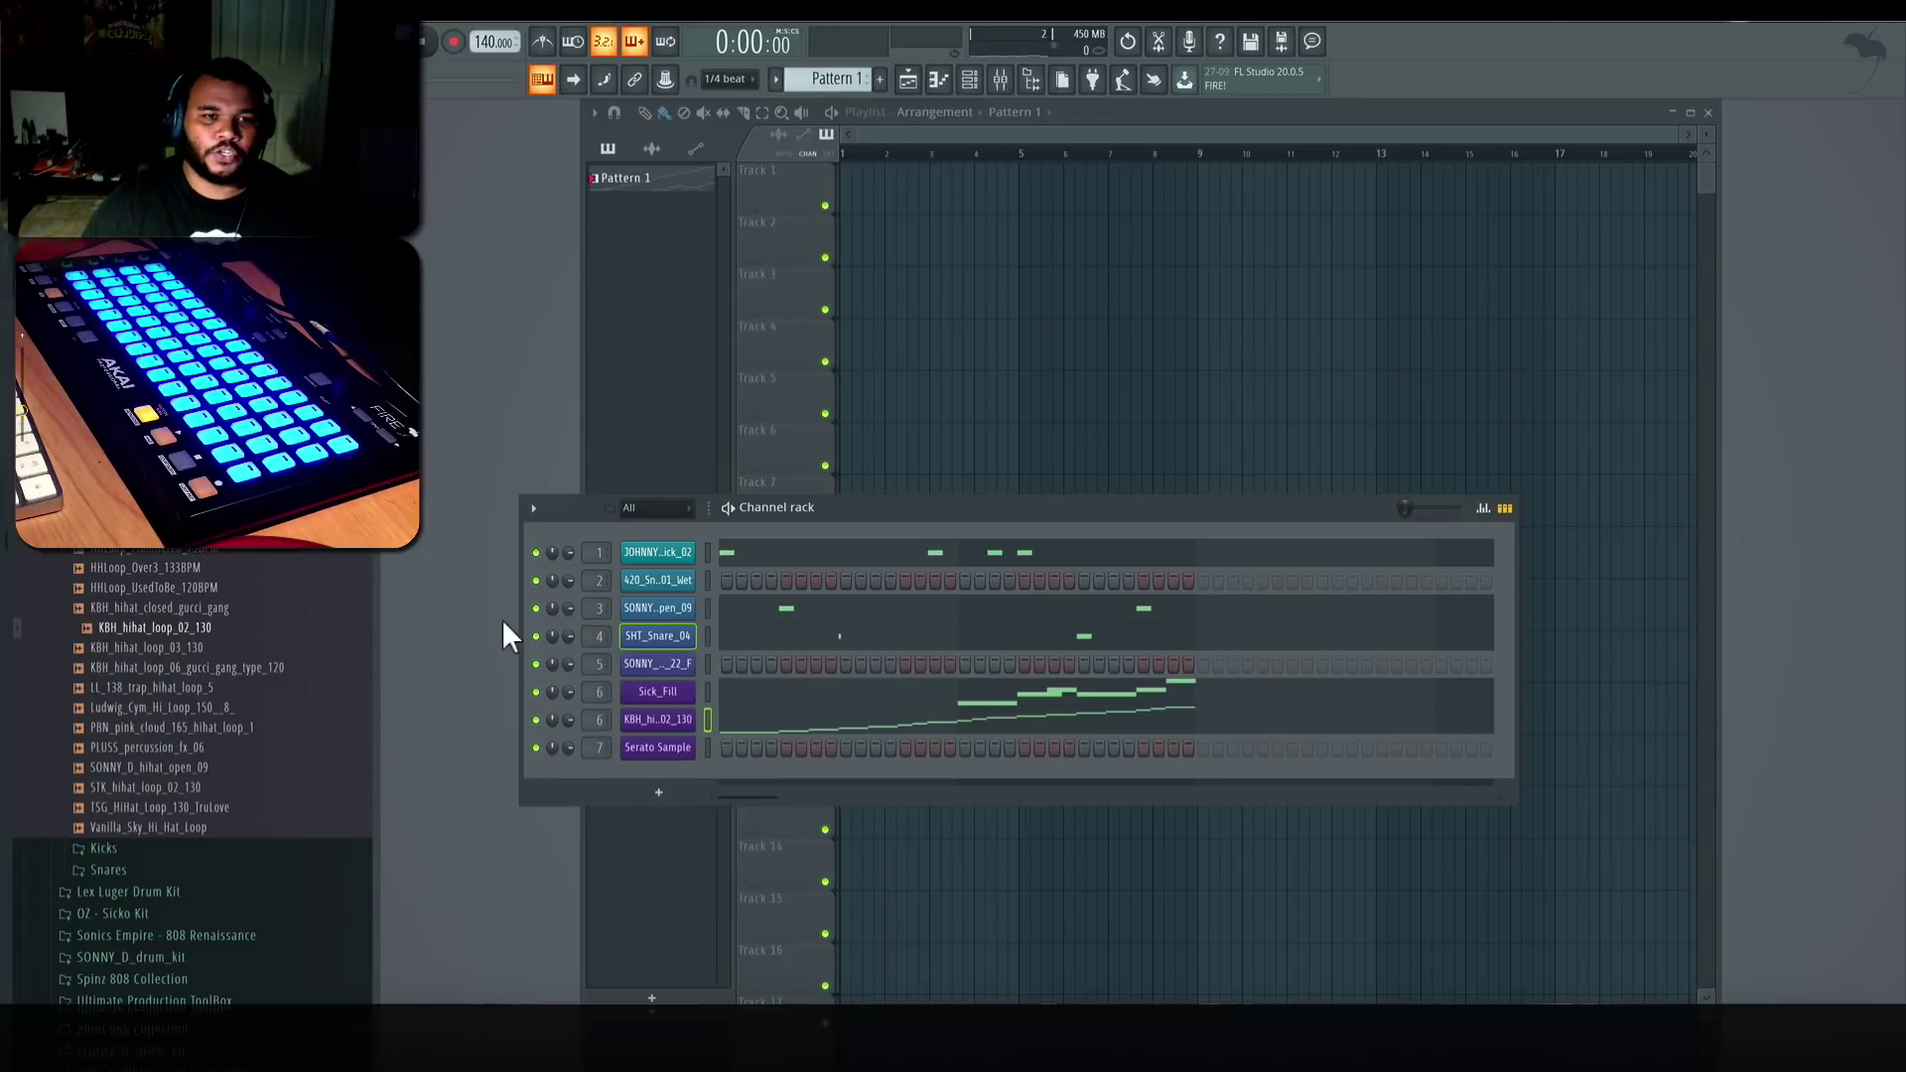
Step: Place Pattern 1 clips at bars 1 and 3 on Track 1, with snap set to Line
{"action": "left_click", "coordinate": [872, 206]}
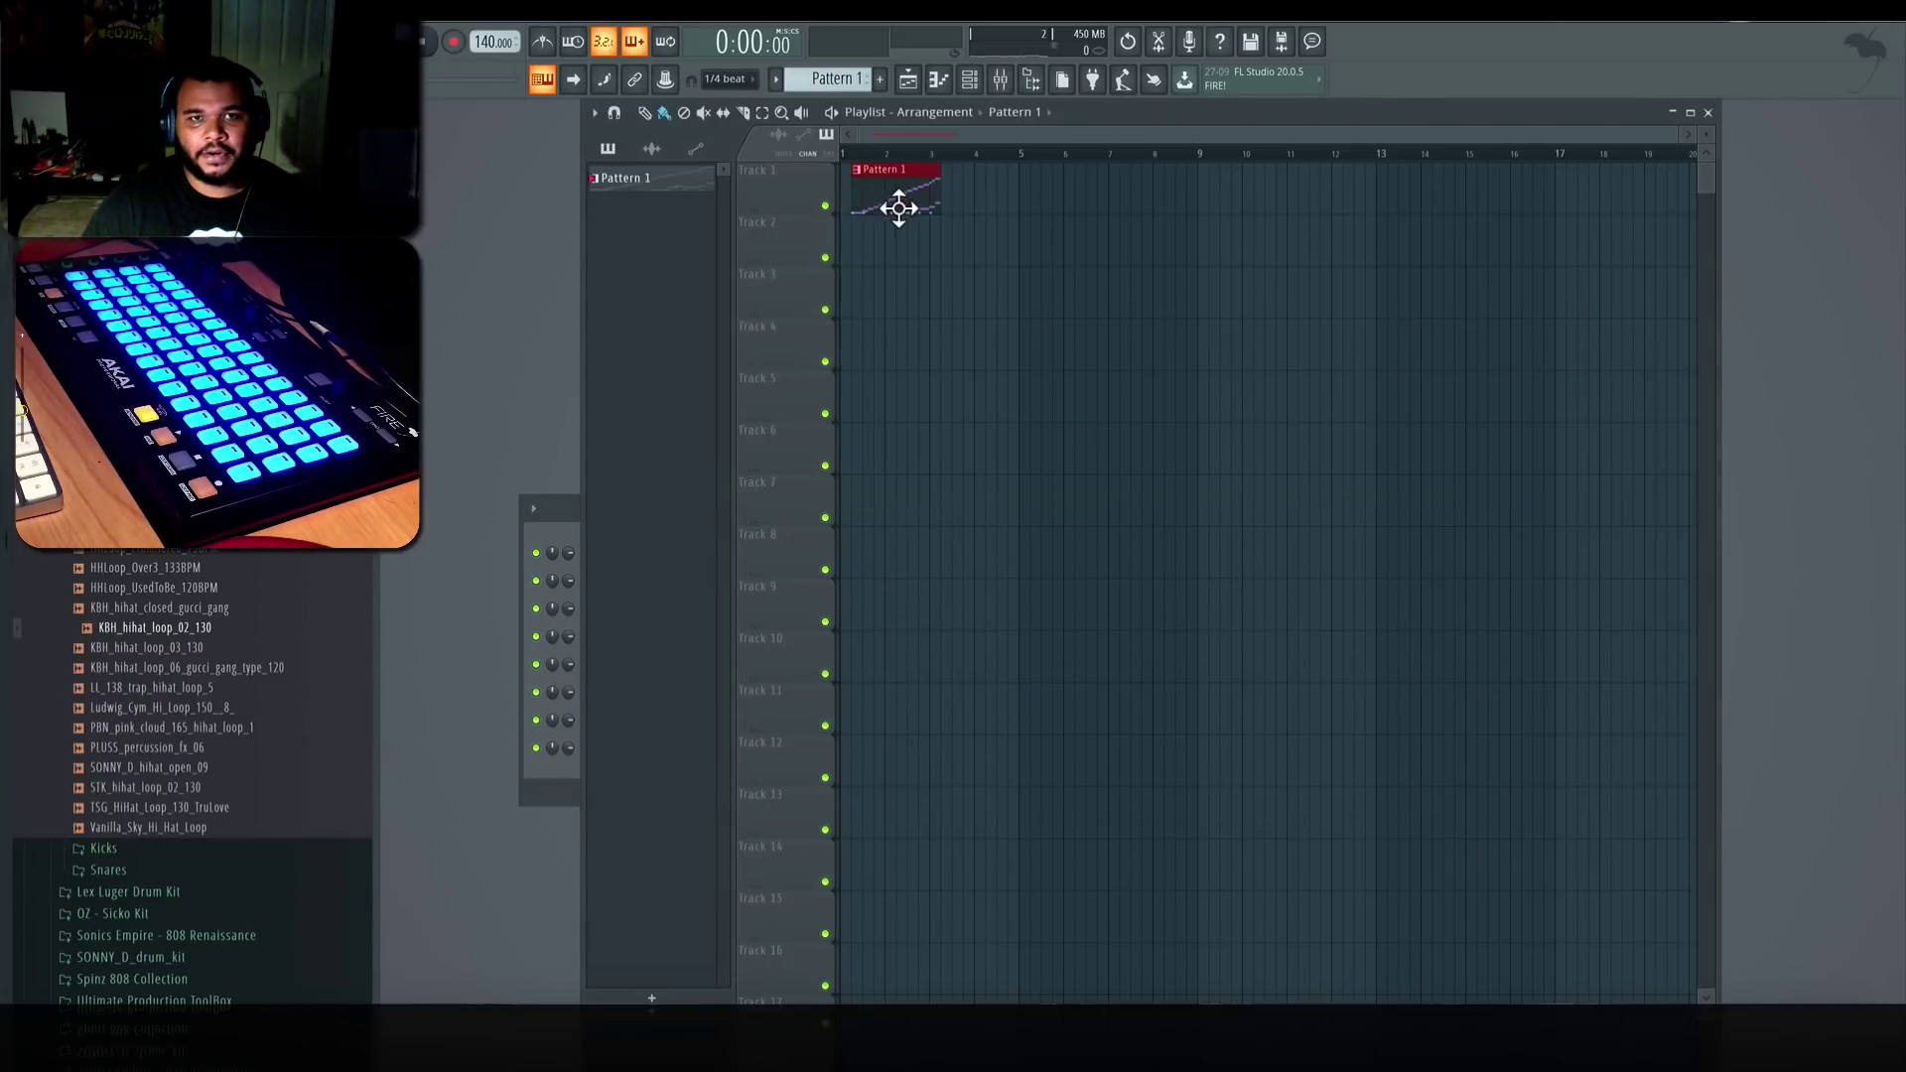
{"action": "left_click", "coordinate": [982, 199]}
{"action": "right_click", "coordinate": [983, 200]}
{"action": "left_click", "coordinate": [746, 81]}
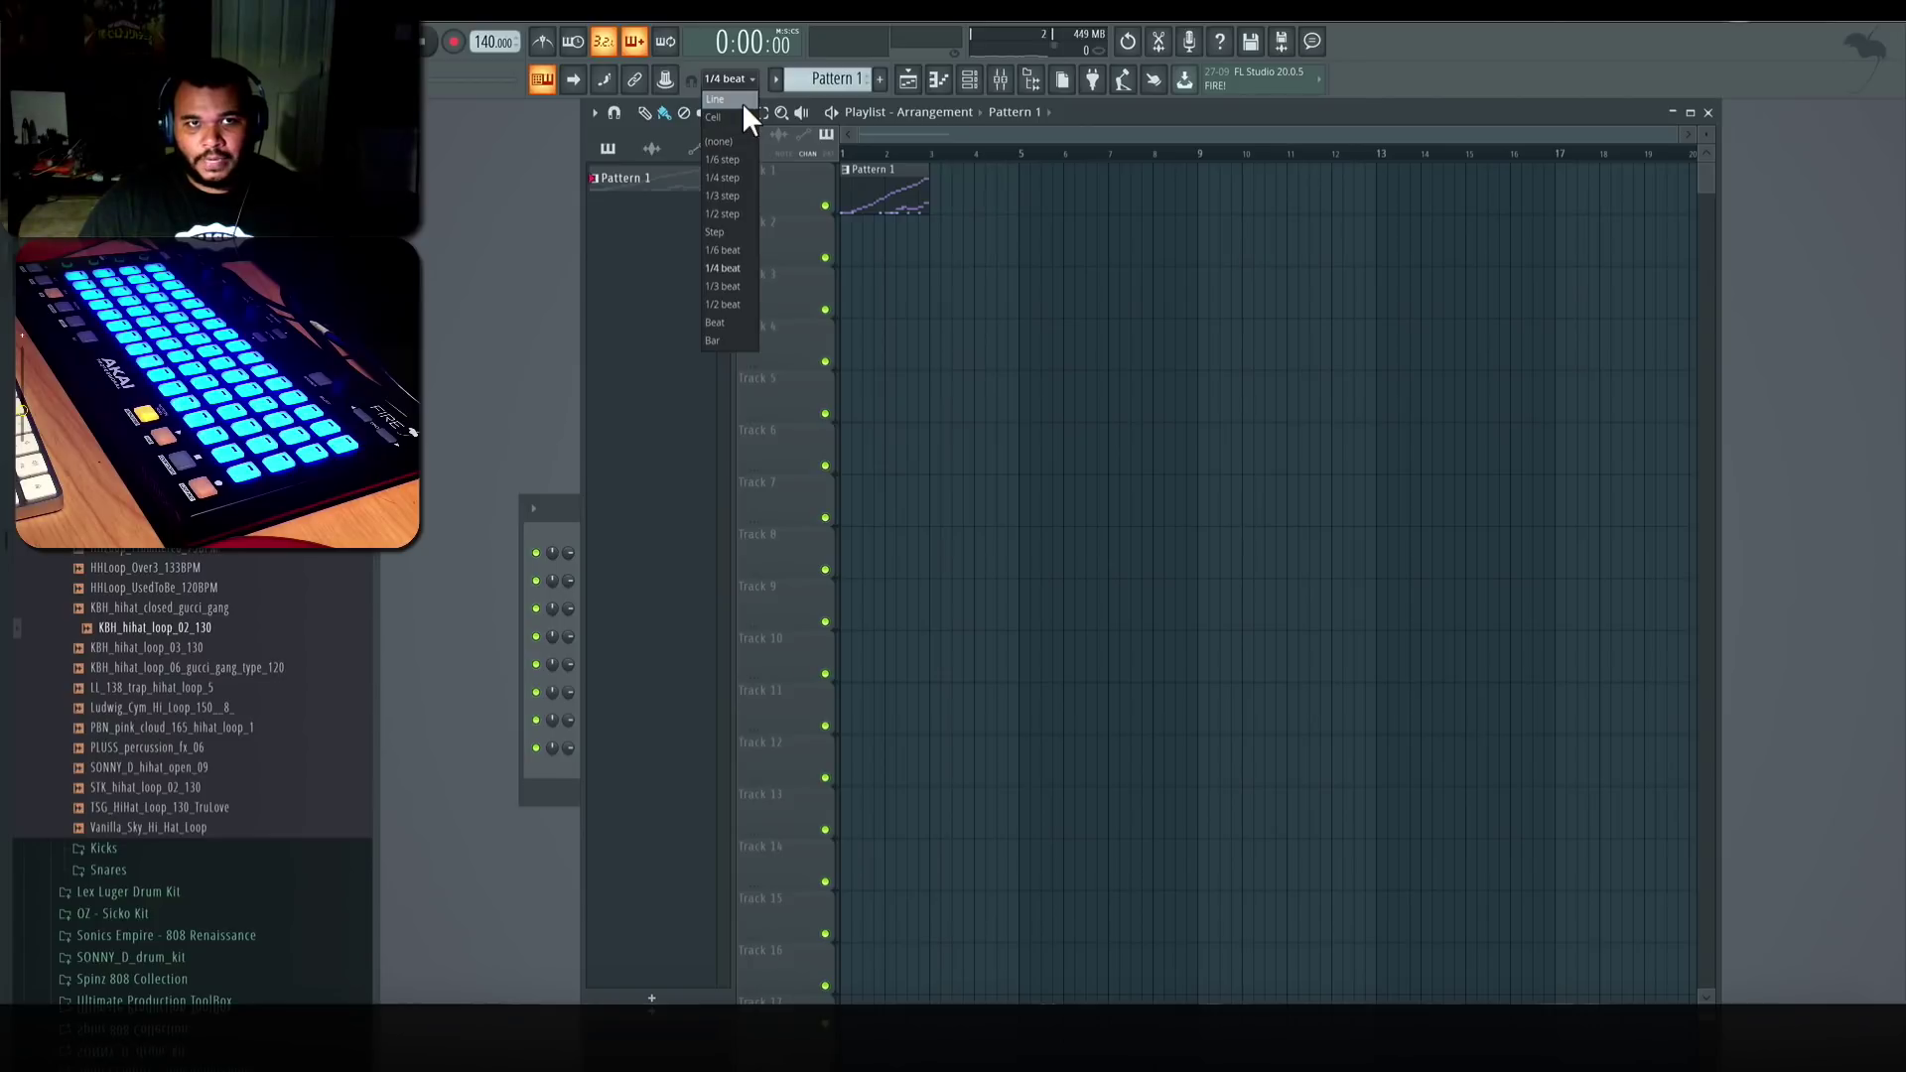
{"action": "left_click", "coordinate": [741, 103]}
{"action": "left_click_drag", "start_coordinate": [983, 204], "coordinate": [971, 214]}
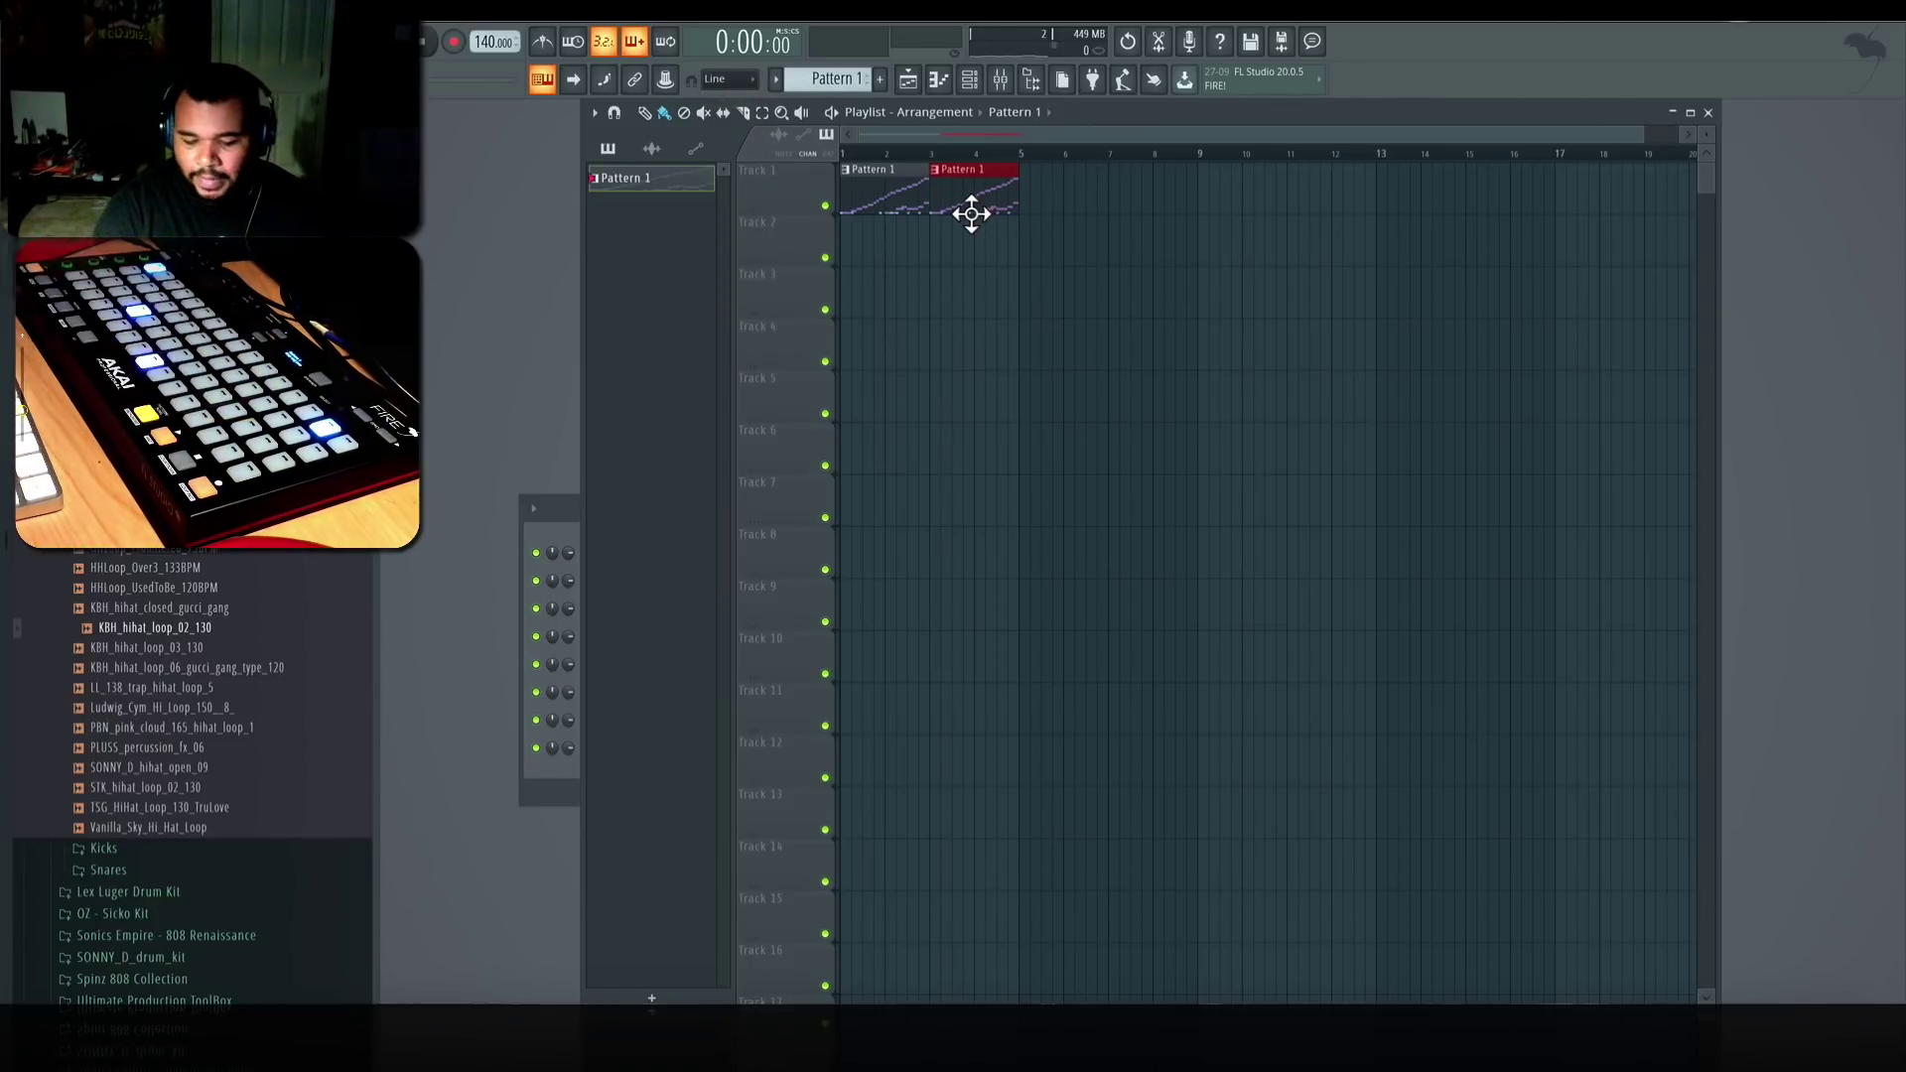
Step: Create a new empty Pattern 2 and show it in the channel rack
{"action": "key", "text": "F4"}
{"action": "left_click", "coordinate": [970, 79]}
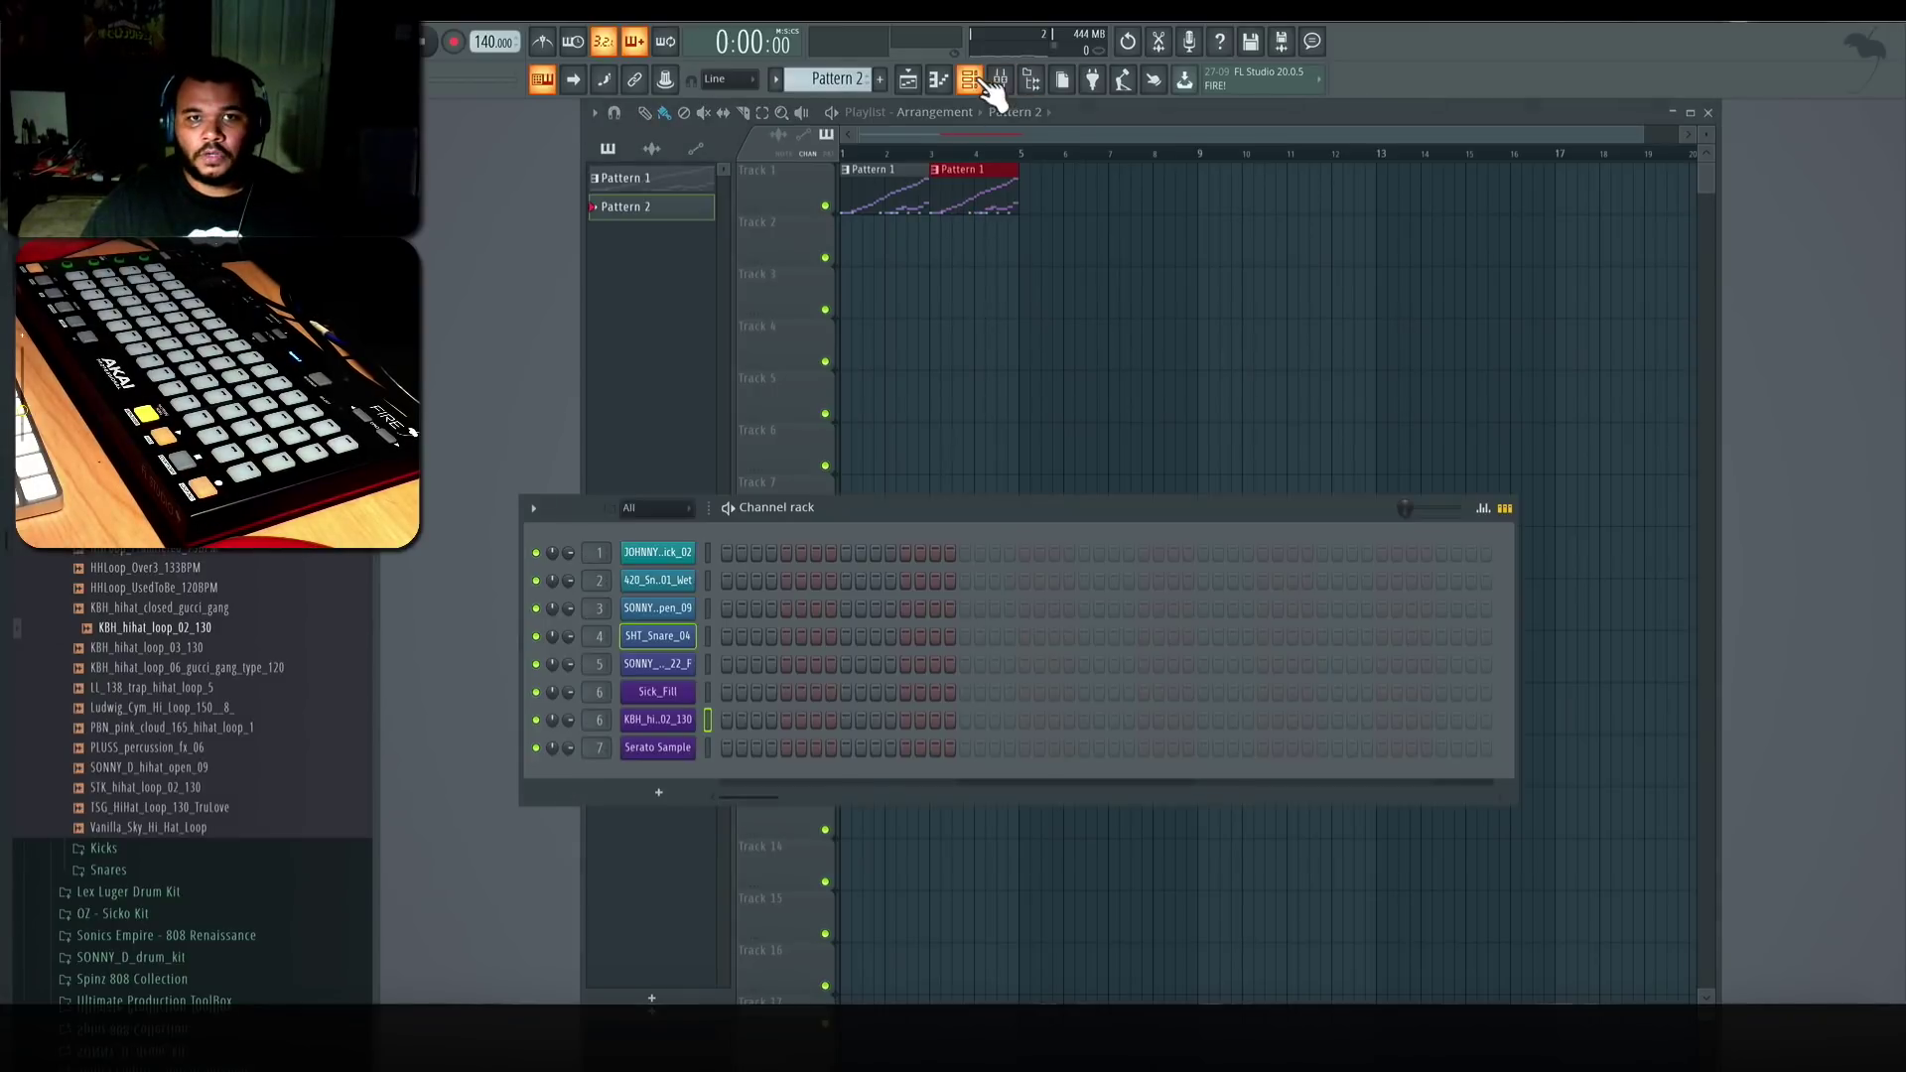
{"action": "left_click_drag", "start_coordinate": [938, 514], "coordinate": [979, 467]}
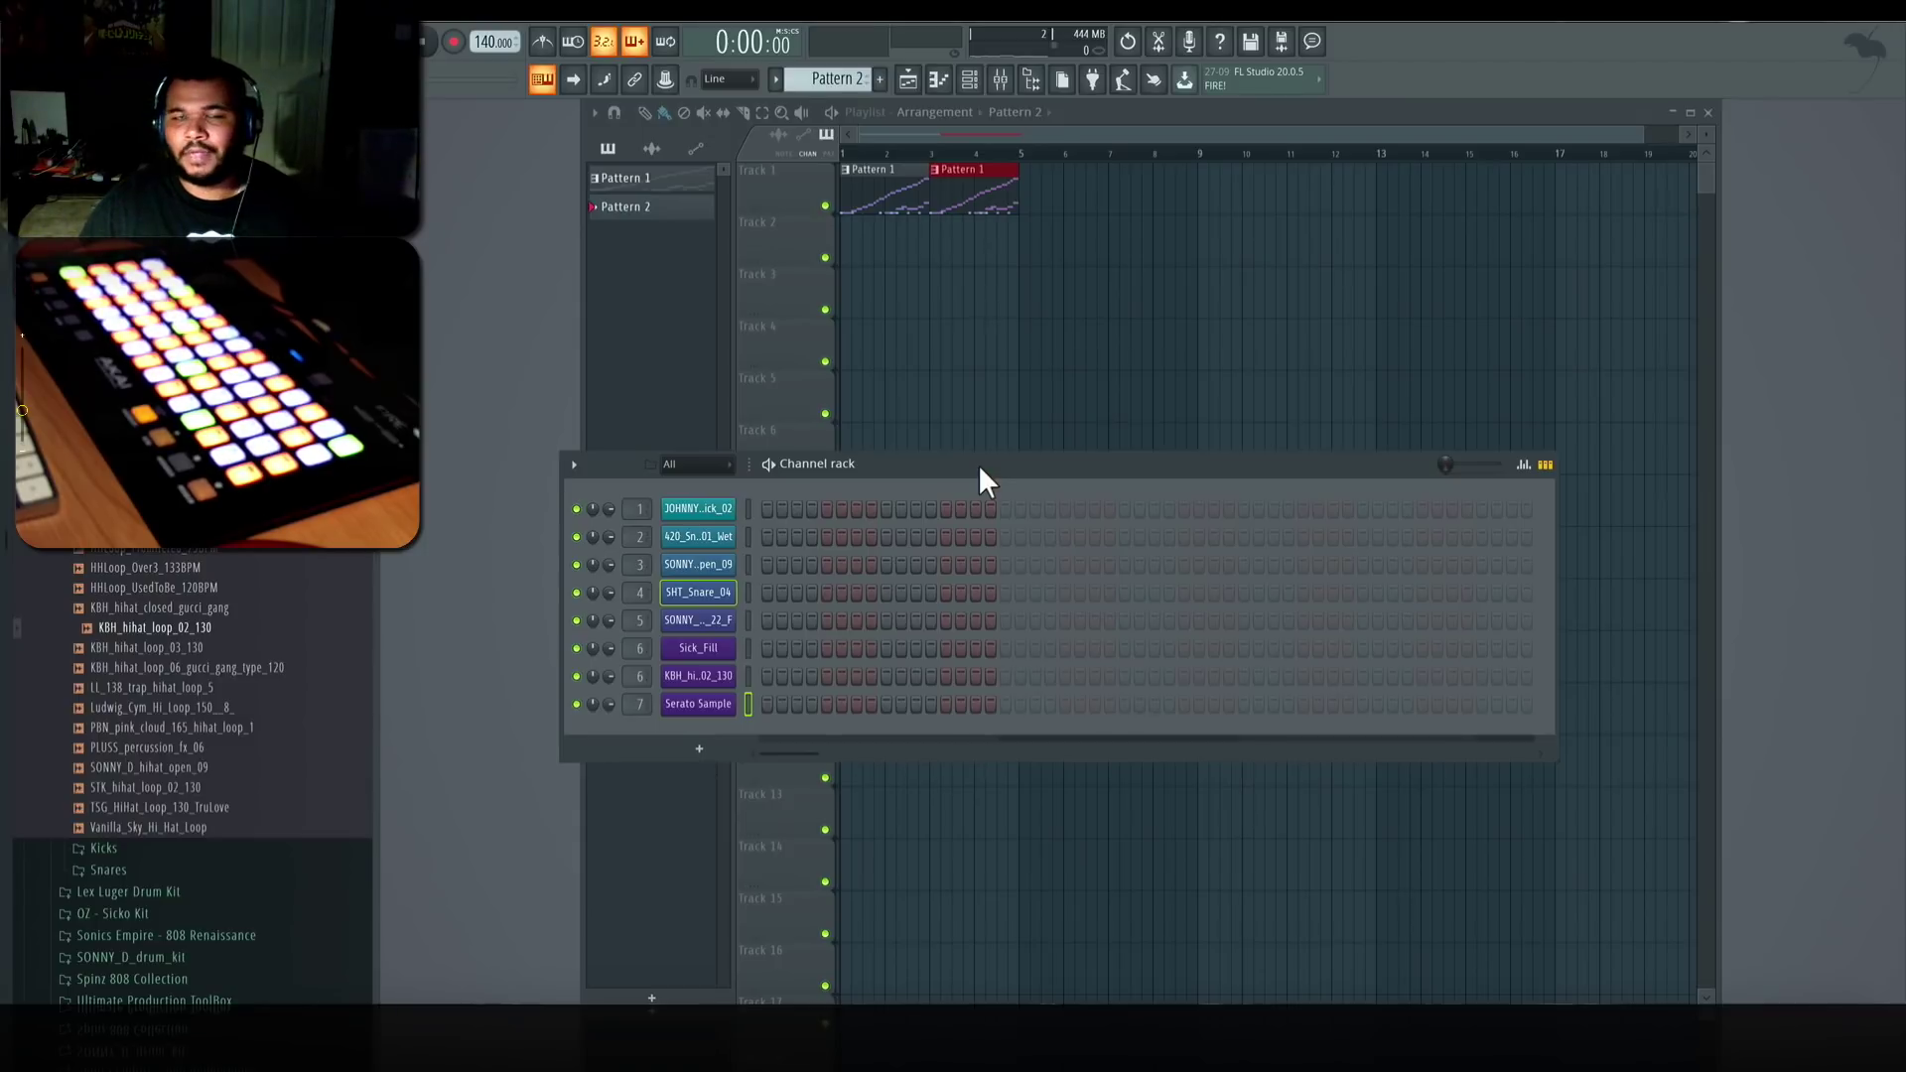
Step: Load See Me into Serato Sample, fill its pads with random cue points, then play the arrangement
{"action": "left_click", "coordinate": [698, 704]}
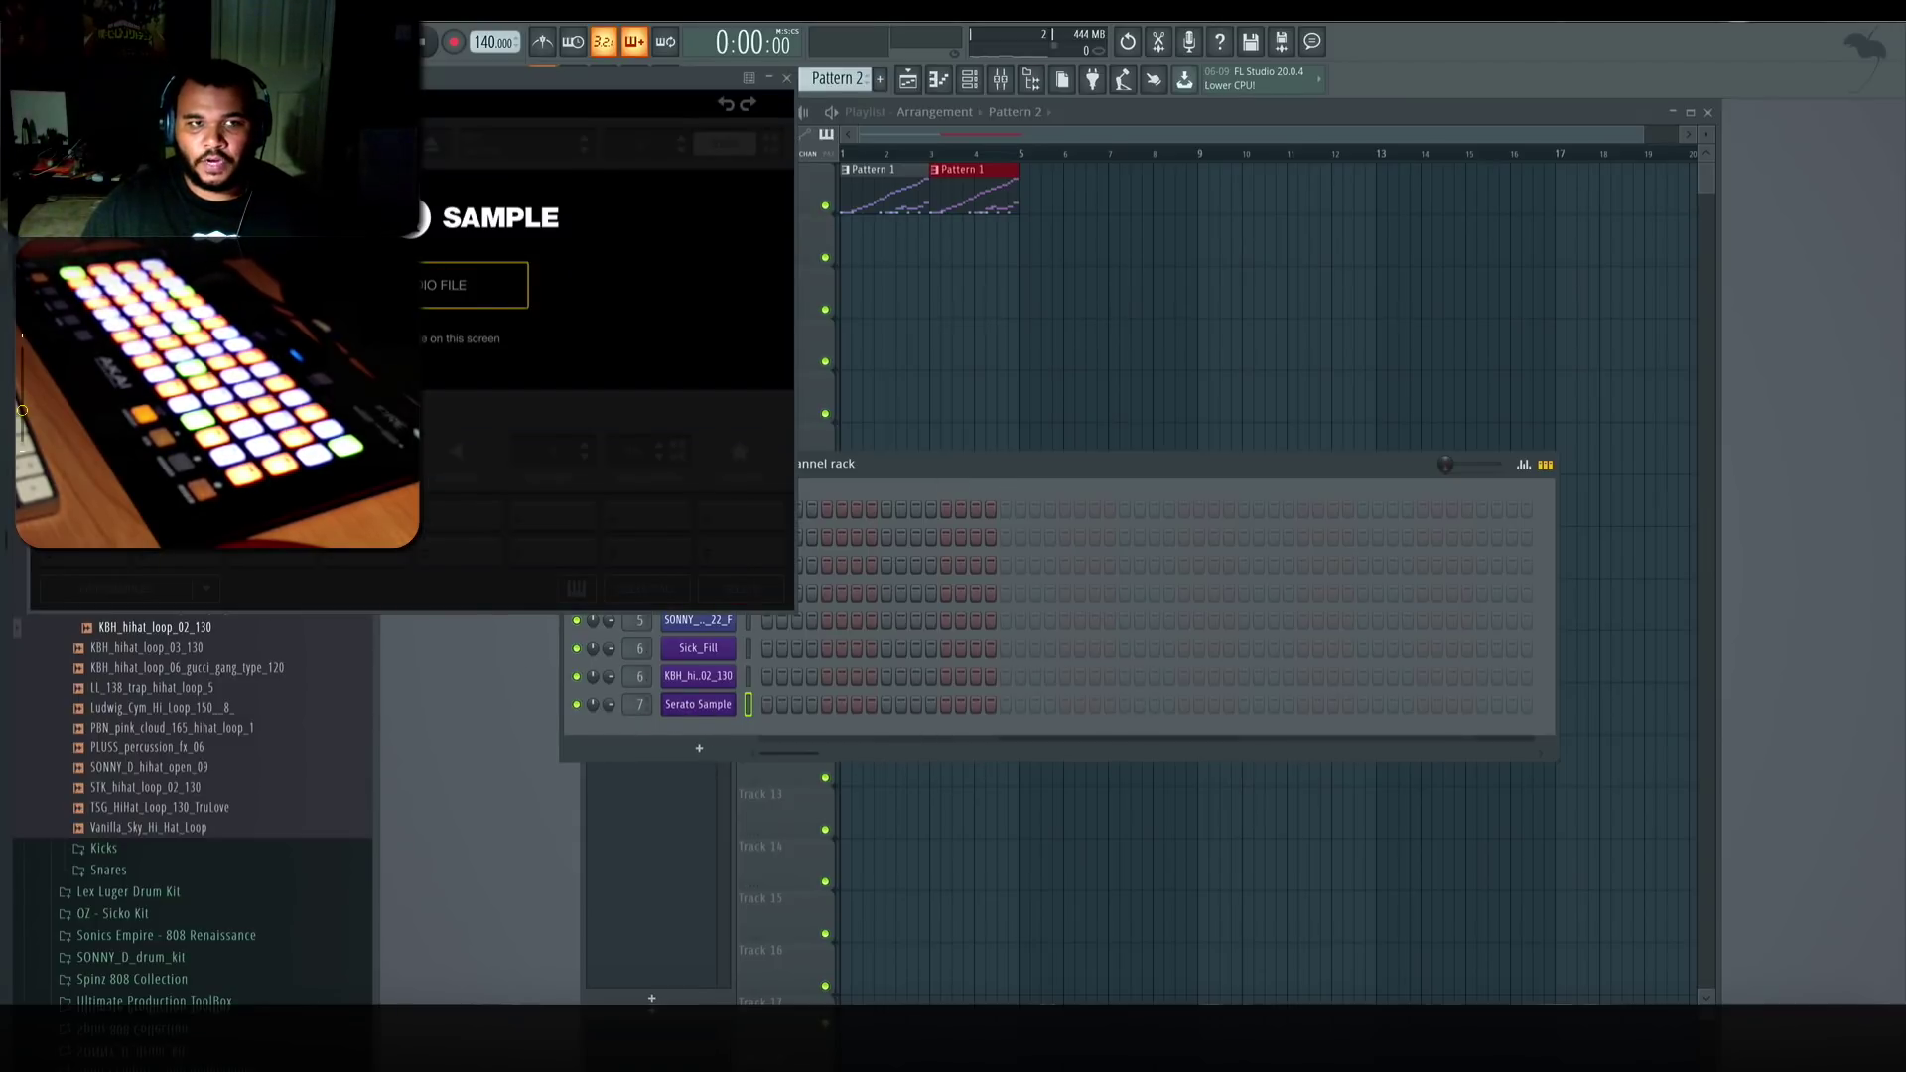
{"action": "left_click", "coordinate": [437, 289]}
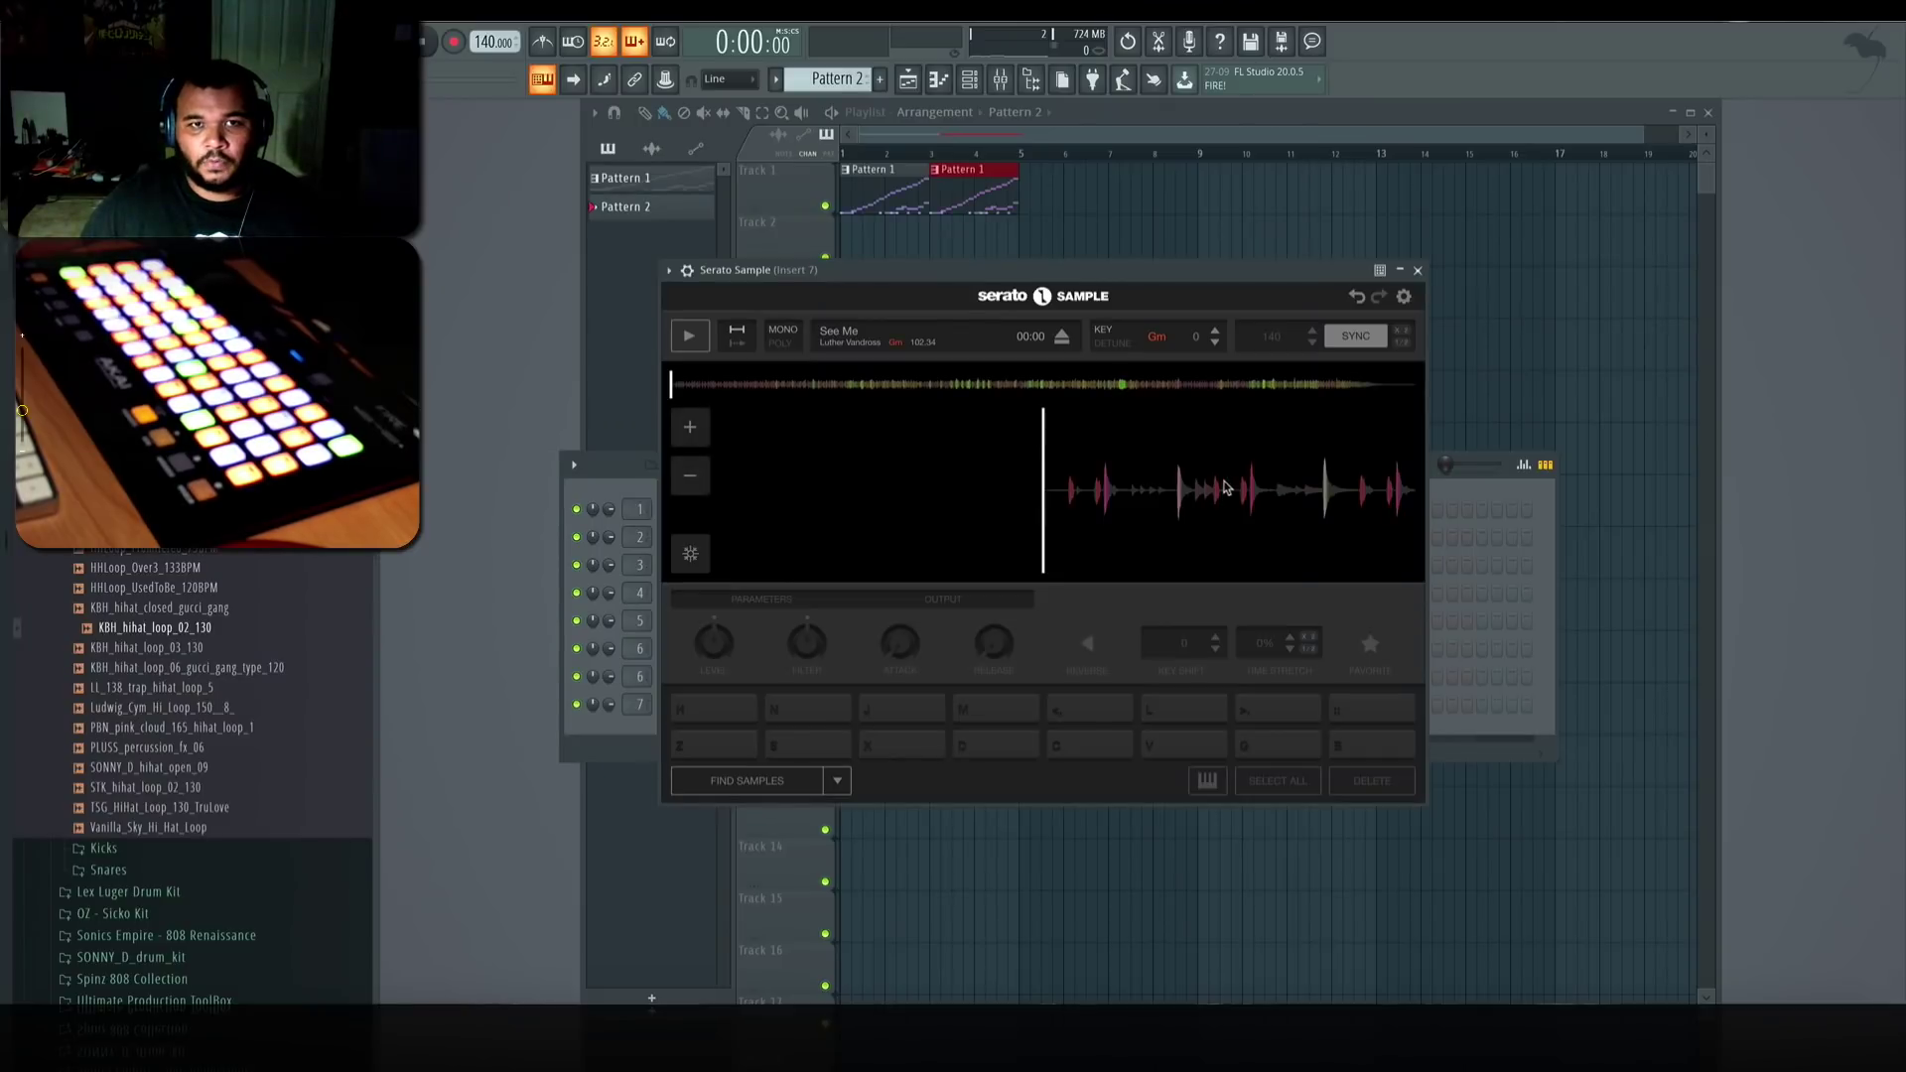
{"action": "left_click", "coordinate": [837, 780]}
{"action": "left_click", "coordinate": [730, 704]}
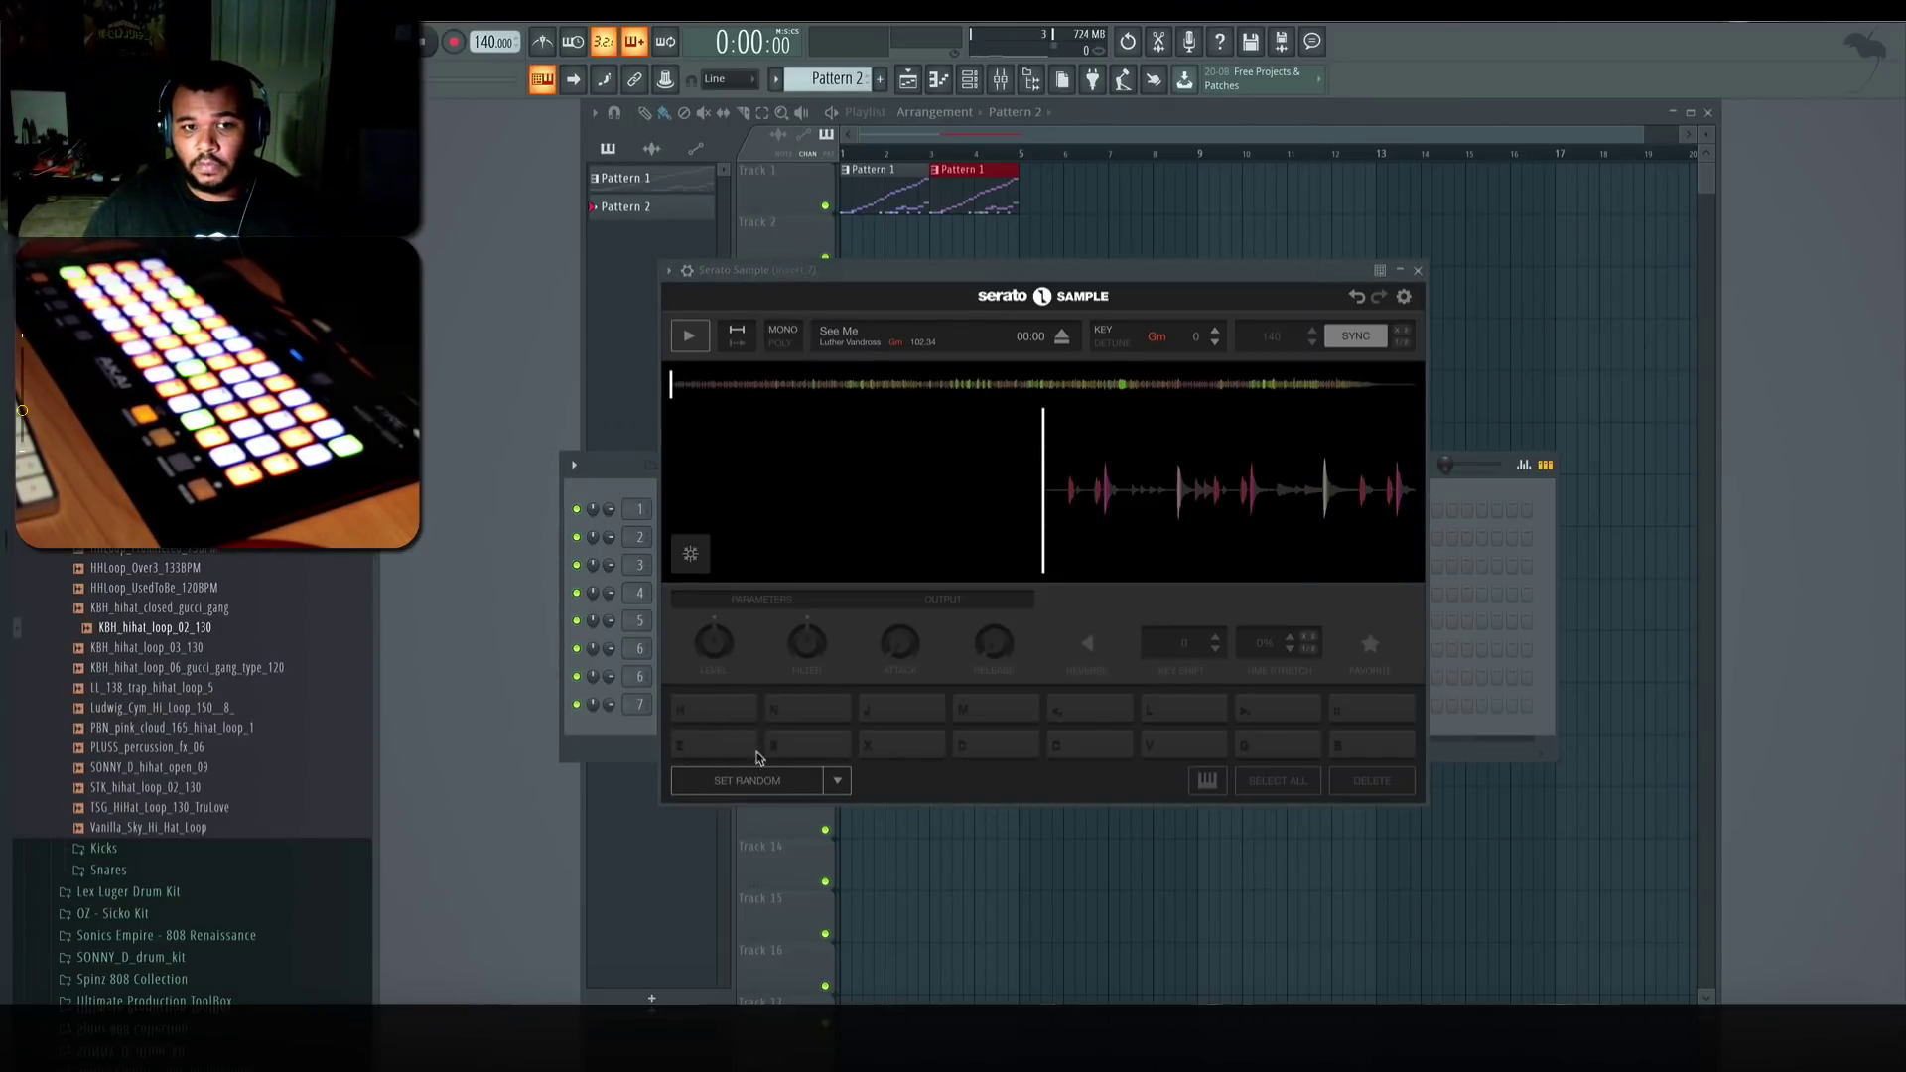
{"action": "left_click", "coordinate": [761, 781]}
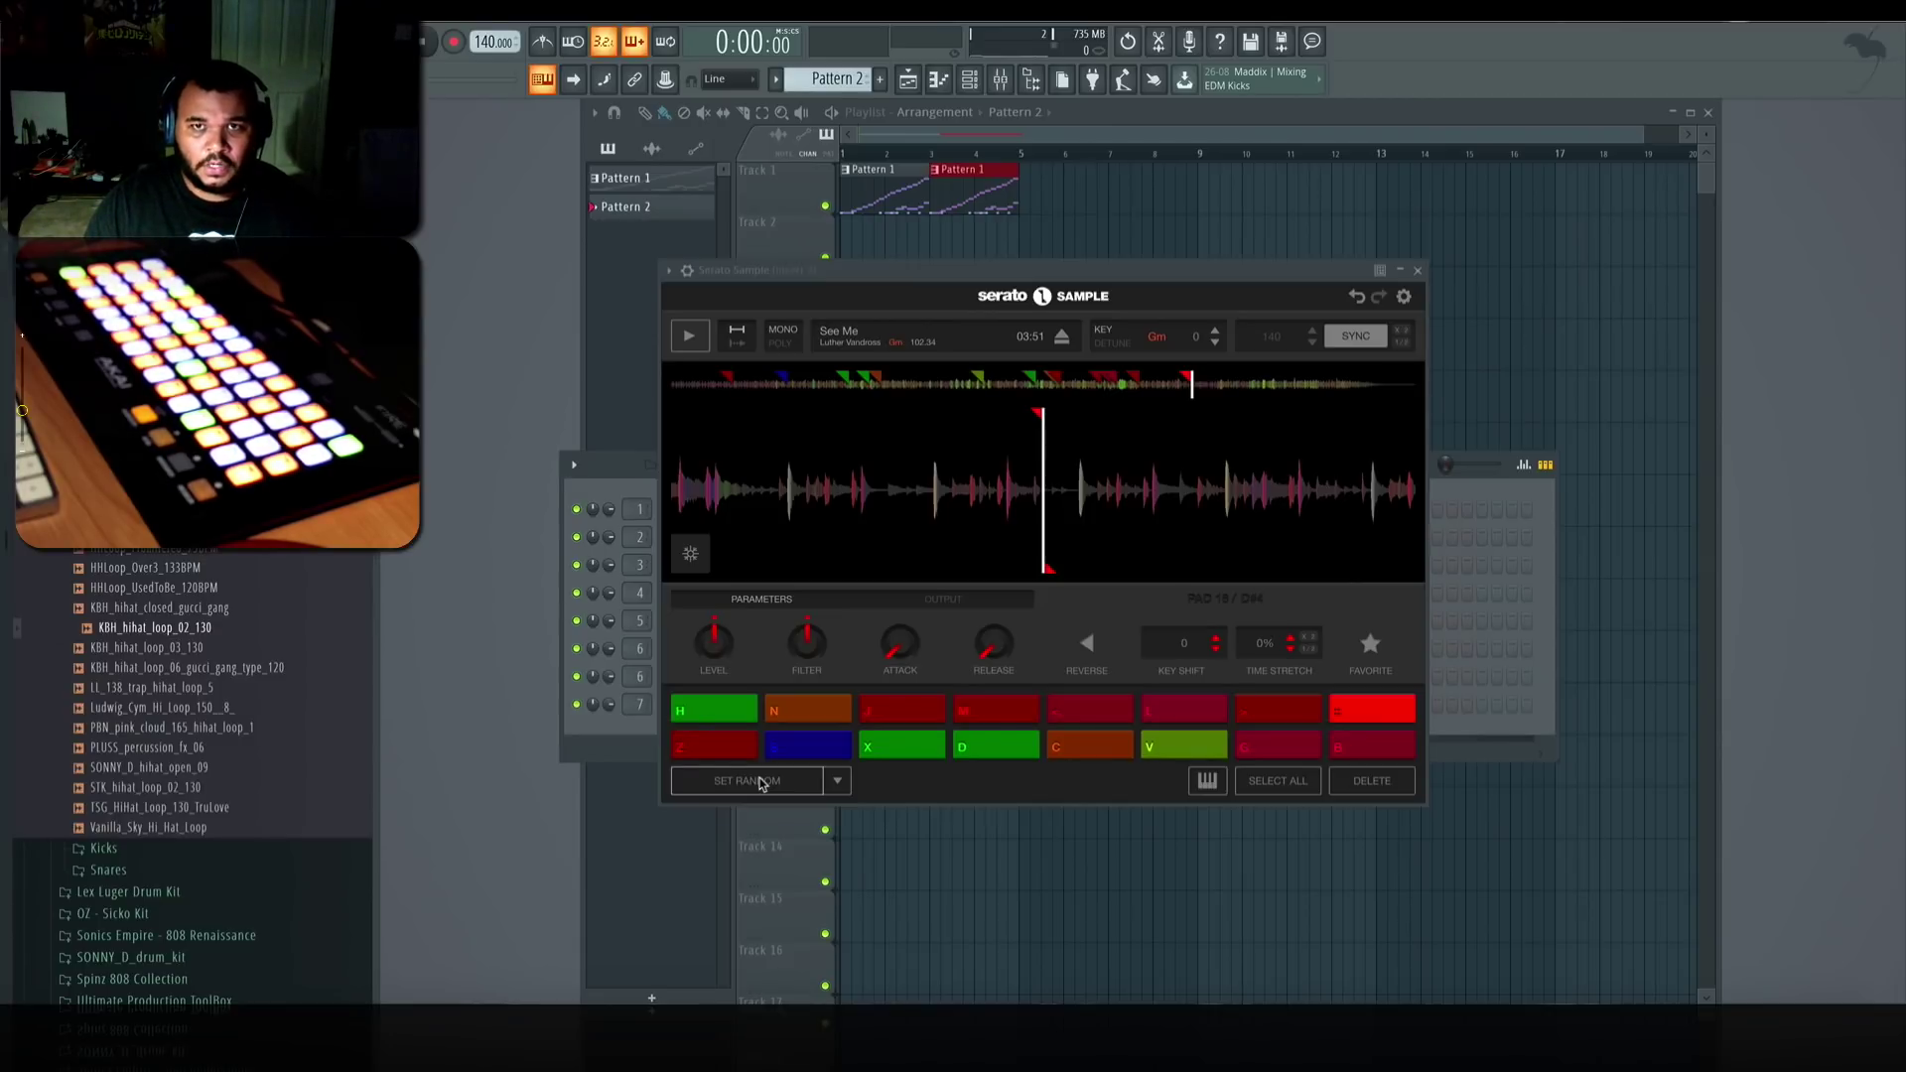
{"action": "left_click", "coordinate": [664, 417]}
{"action": "key", "text": "space"}
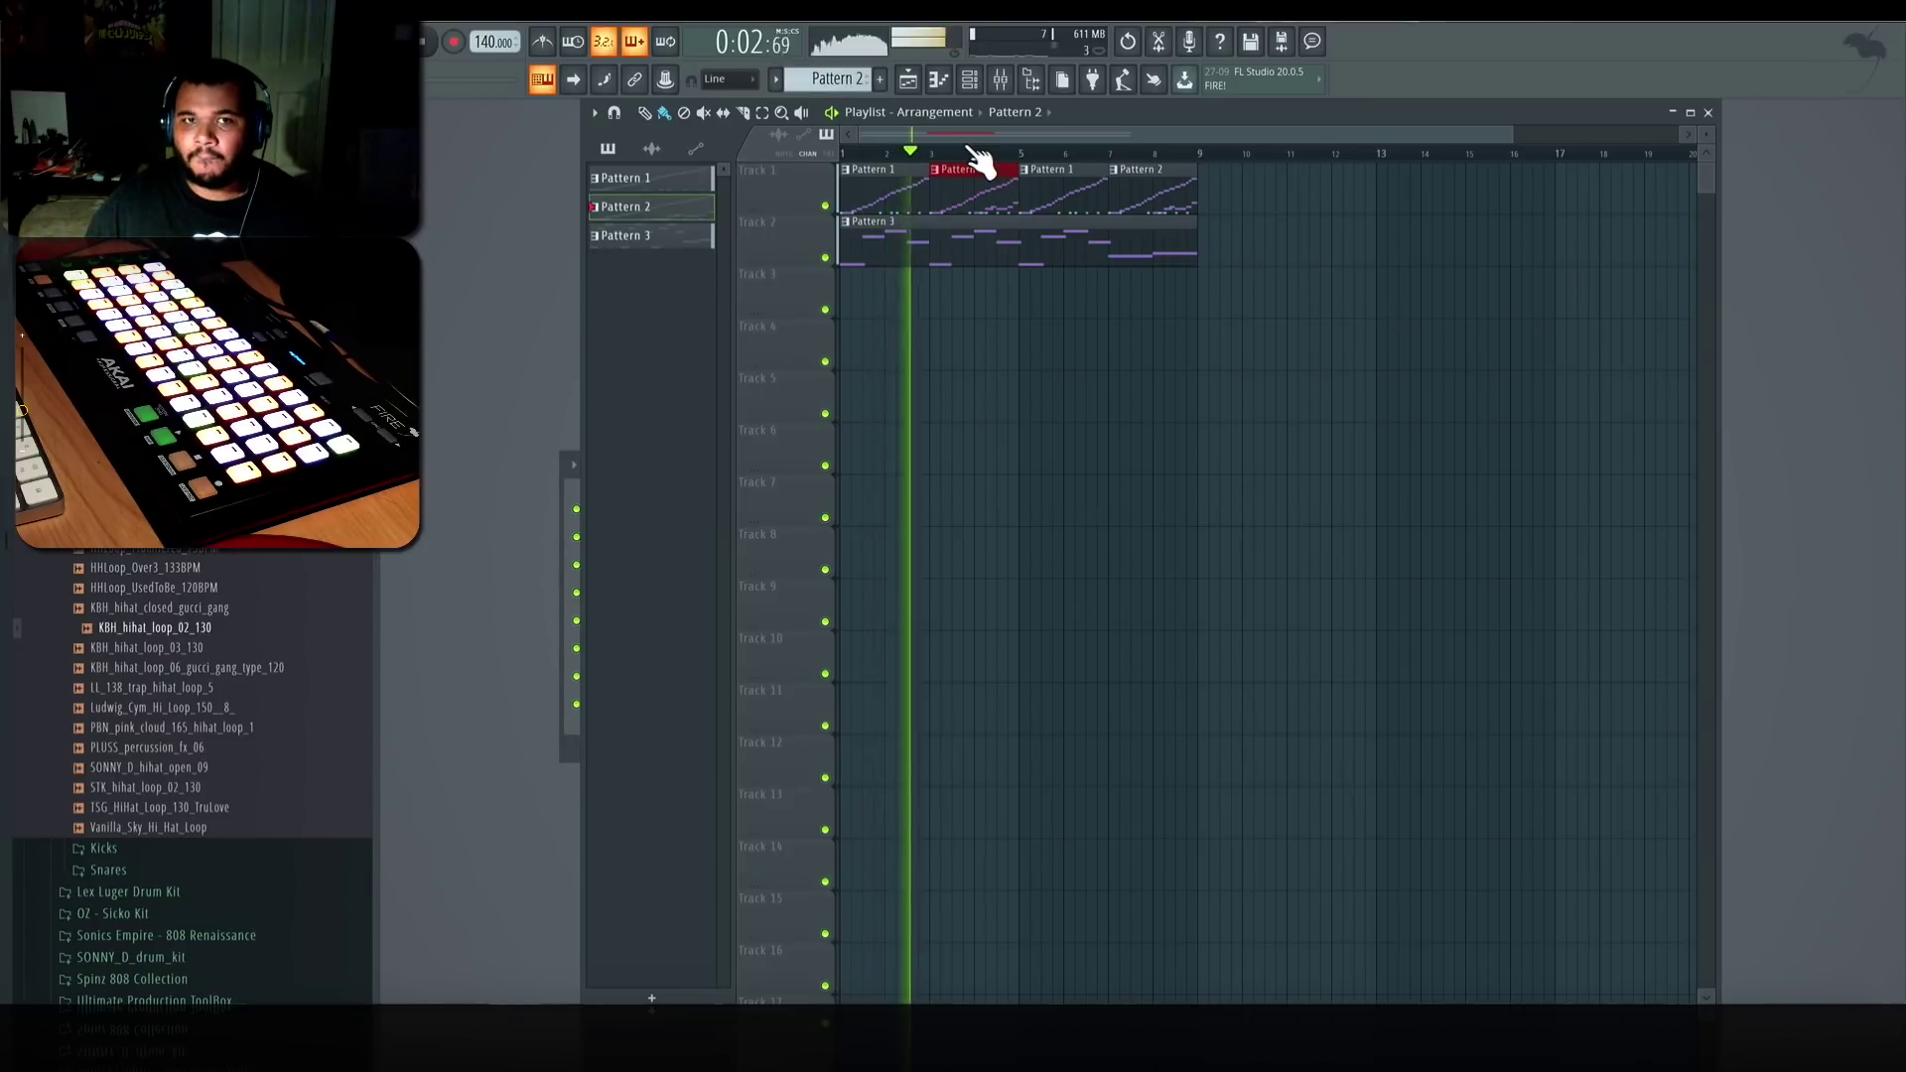
Step: Lower Serato Sample's filter cutoff to 630 Hz
{"action": "left_click", "coordinate": [970, 80]}
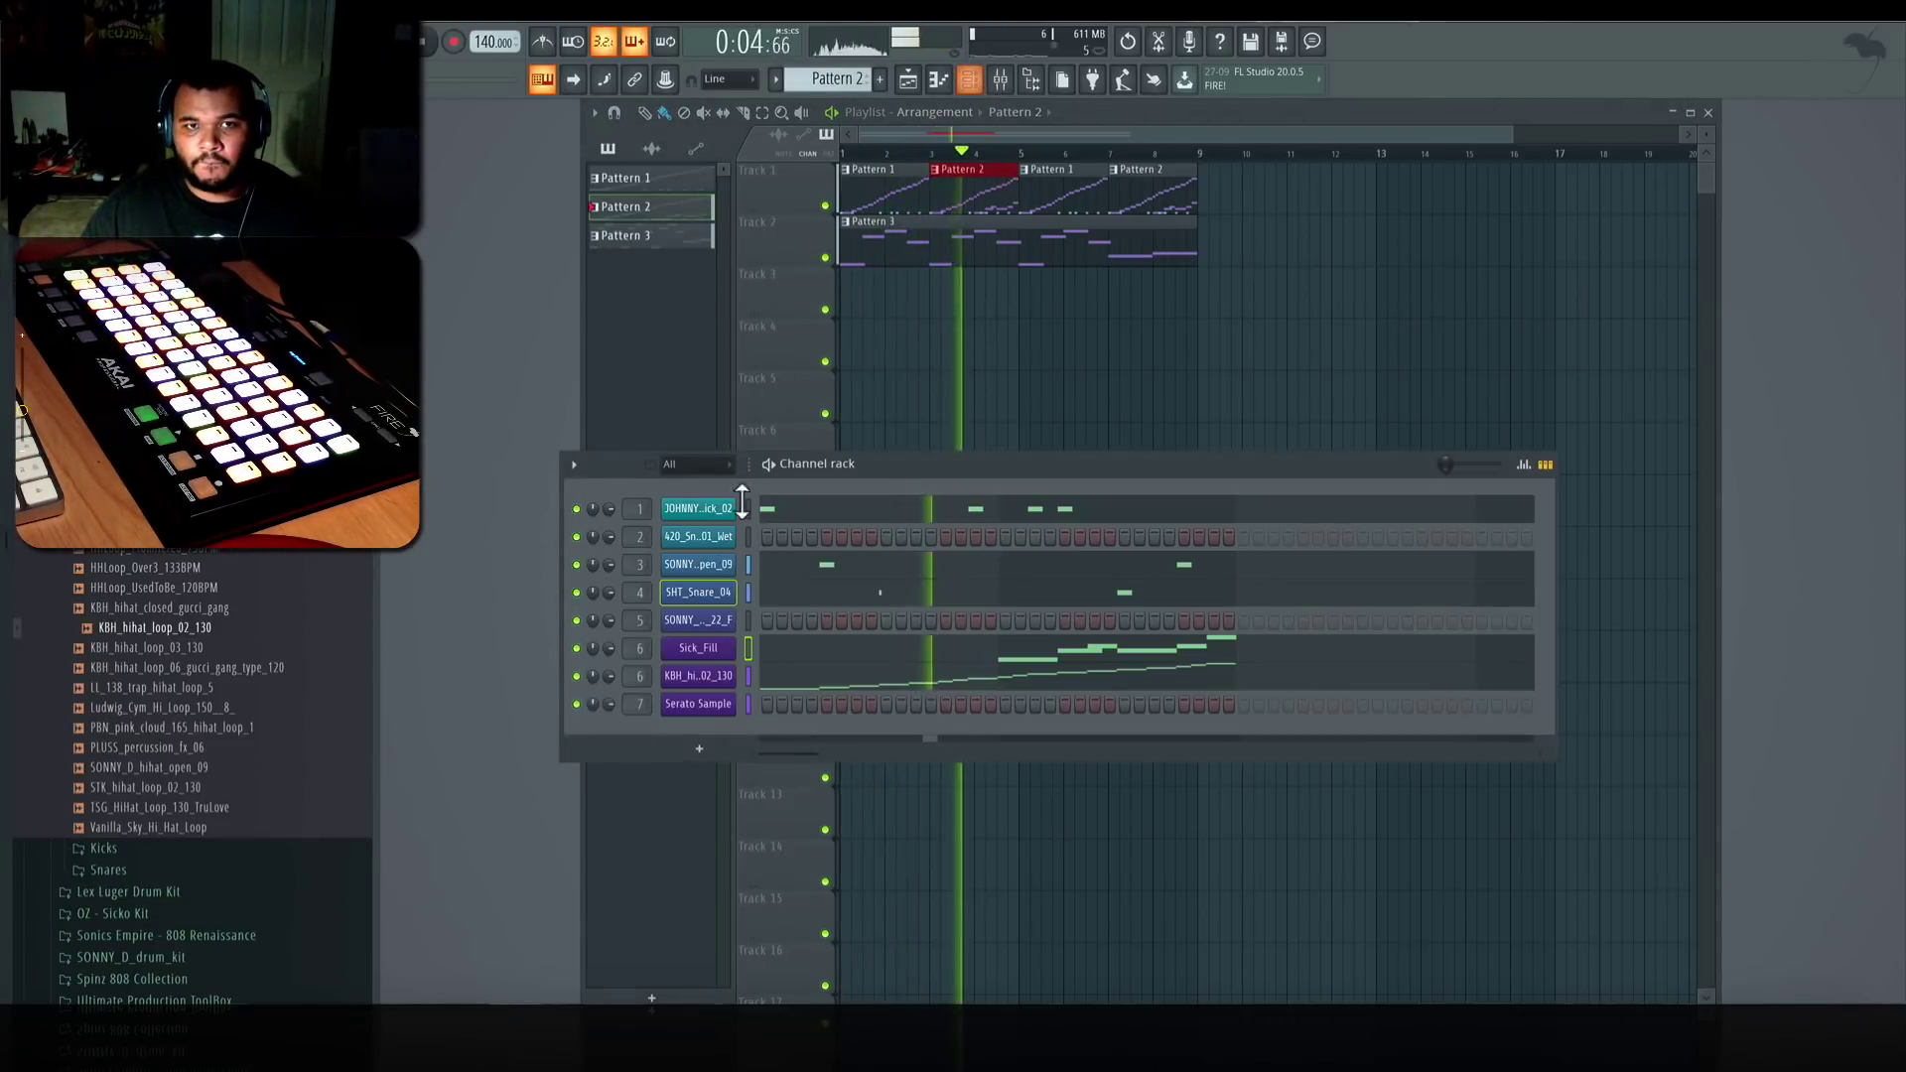
{"action": "left_click", "coordinate": [683, 707]}
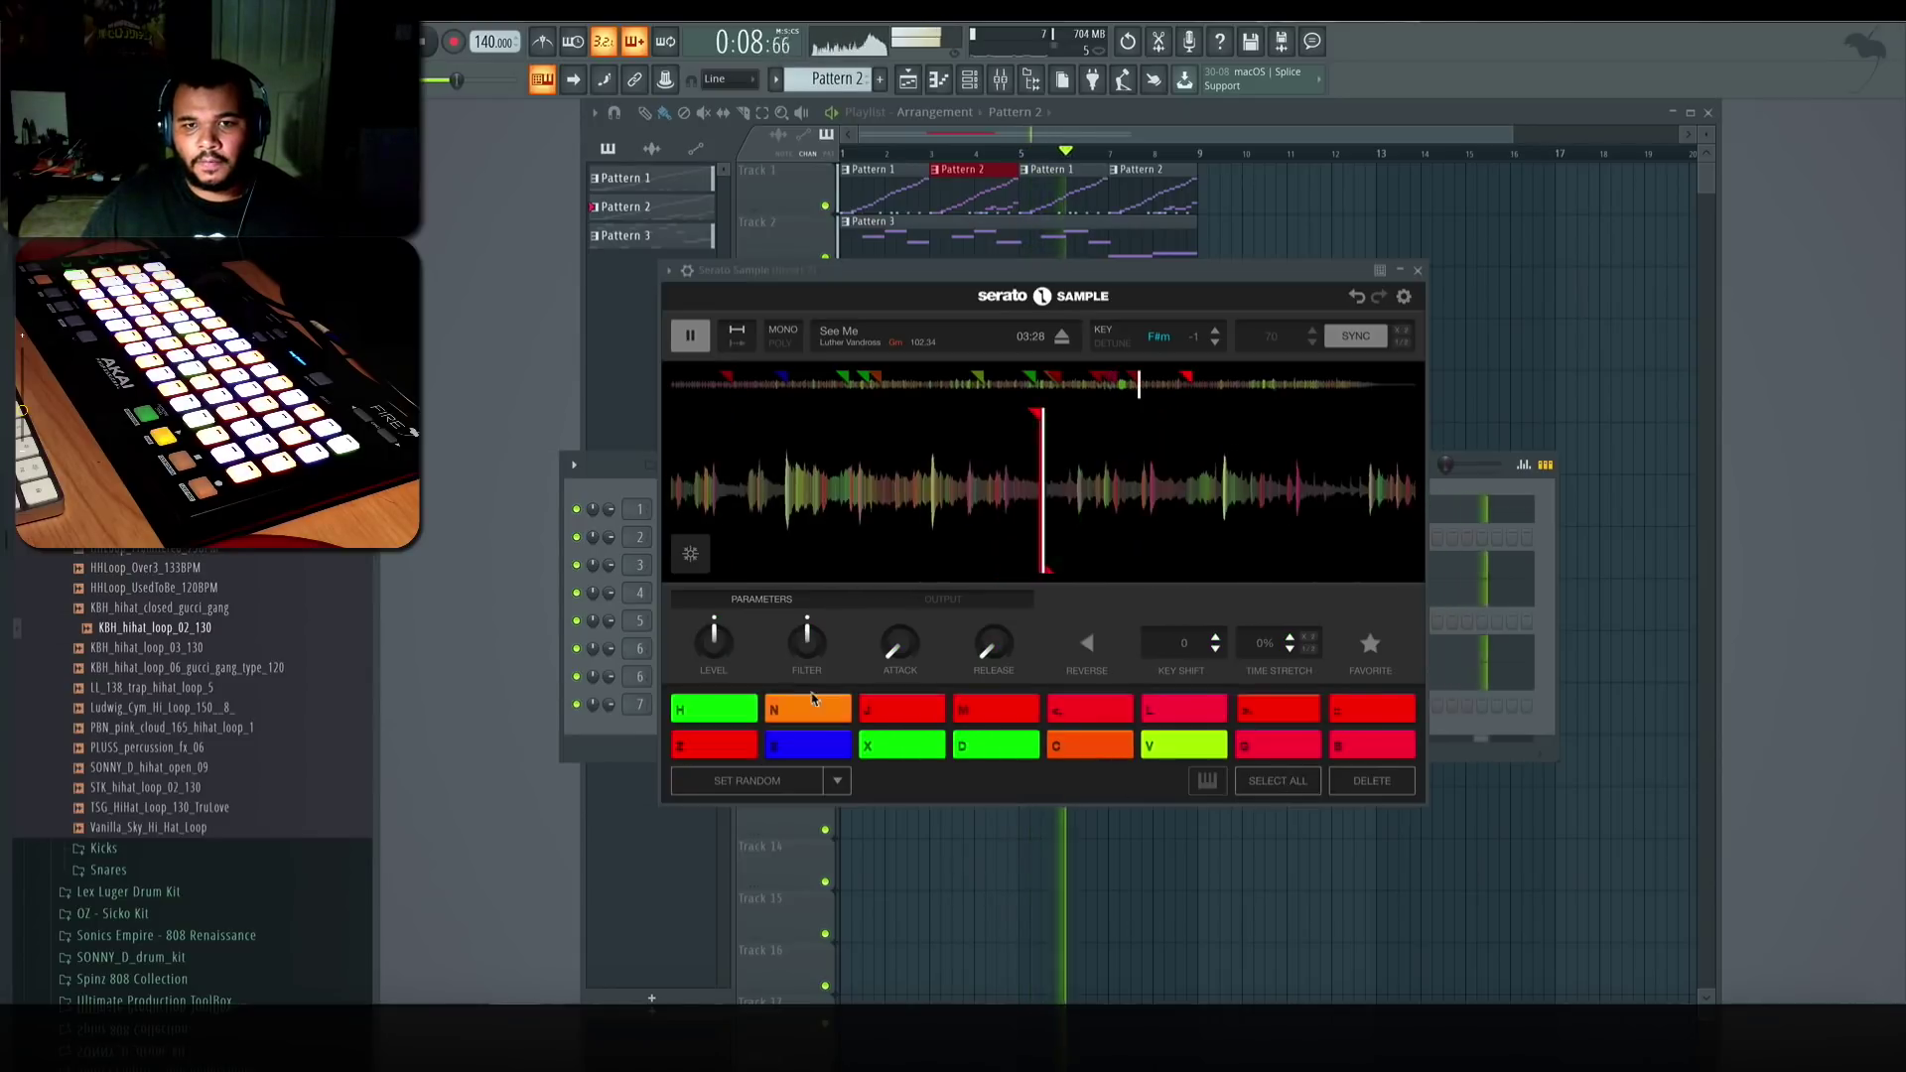
{"action": "left_click_drag", "start_coordinate": [806, 642], "coordinate": [806, 684]}
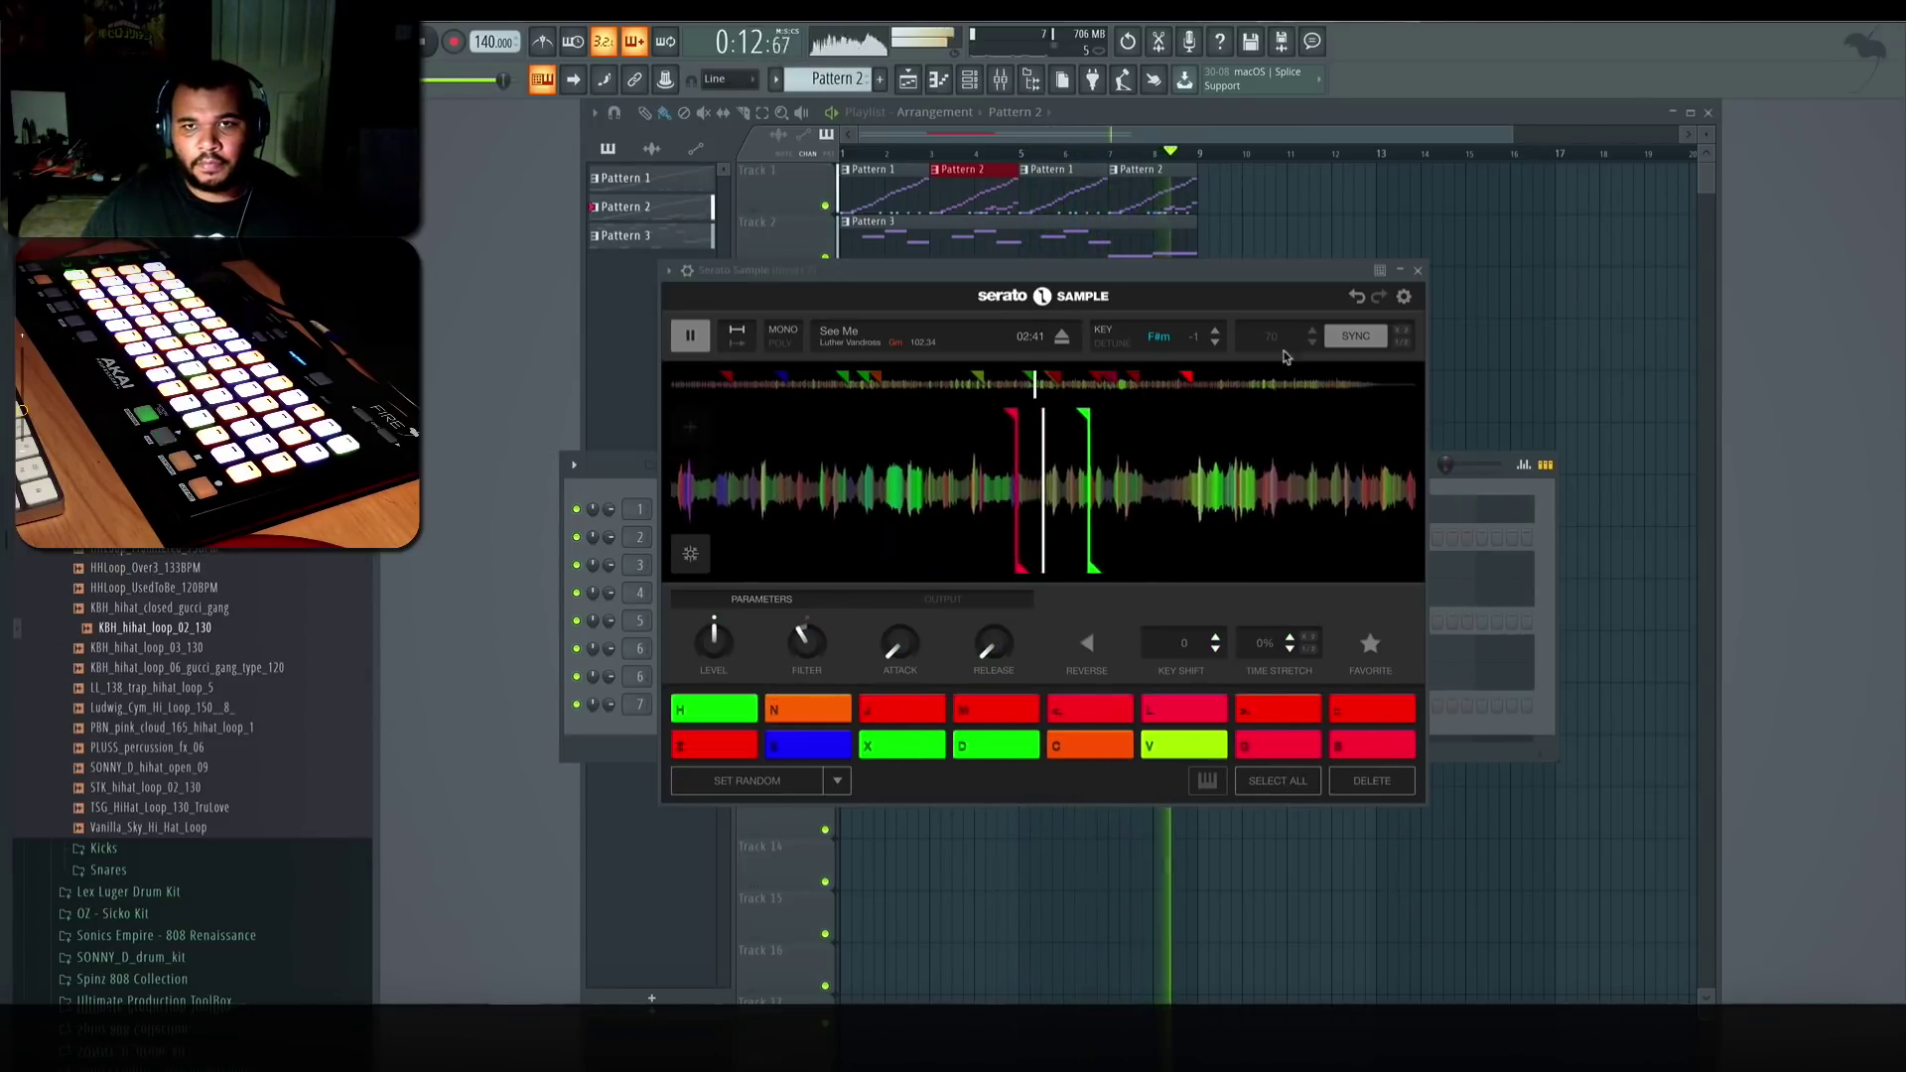
Step: Shift the sample's key down to Ebm and back up to Abm (+1), then stop playback
{"action": "left_click", "coordinate": [1215, 344]}
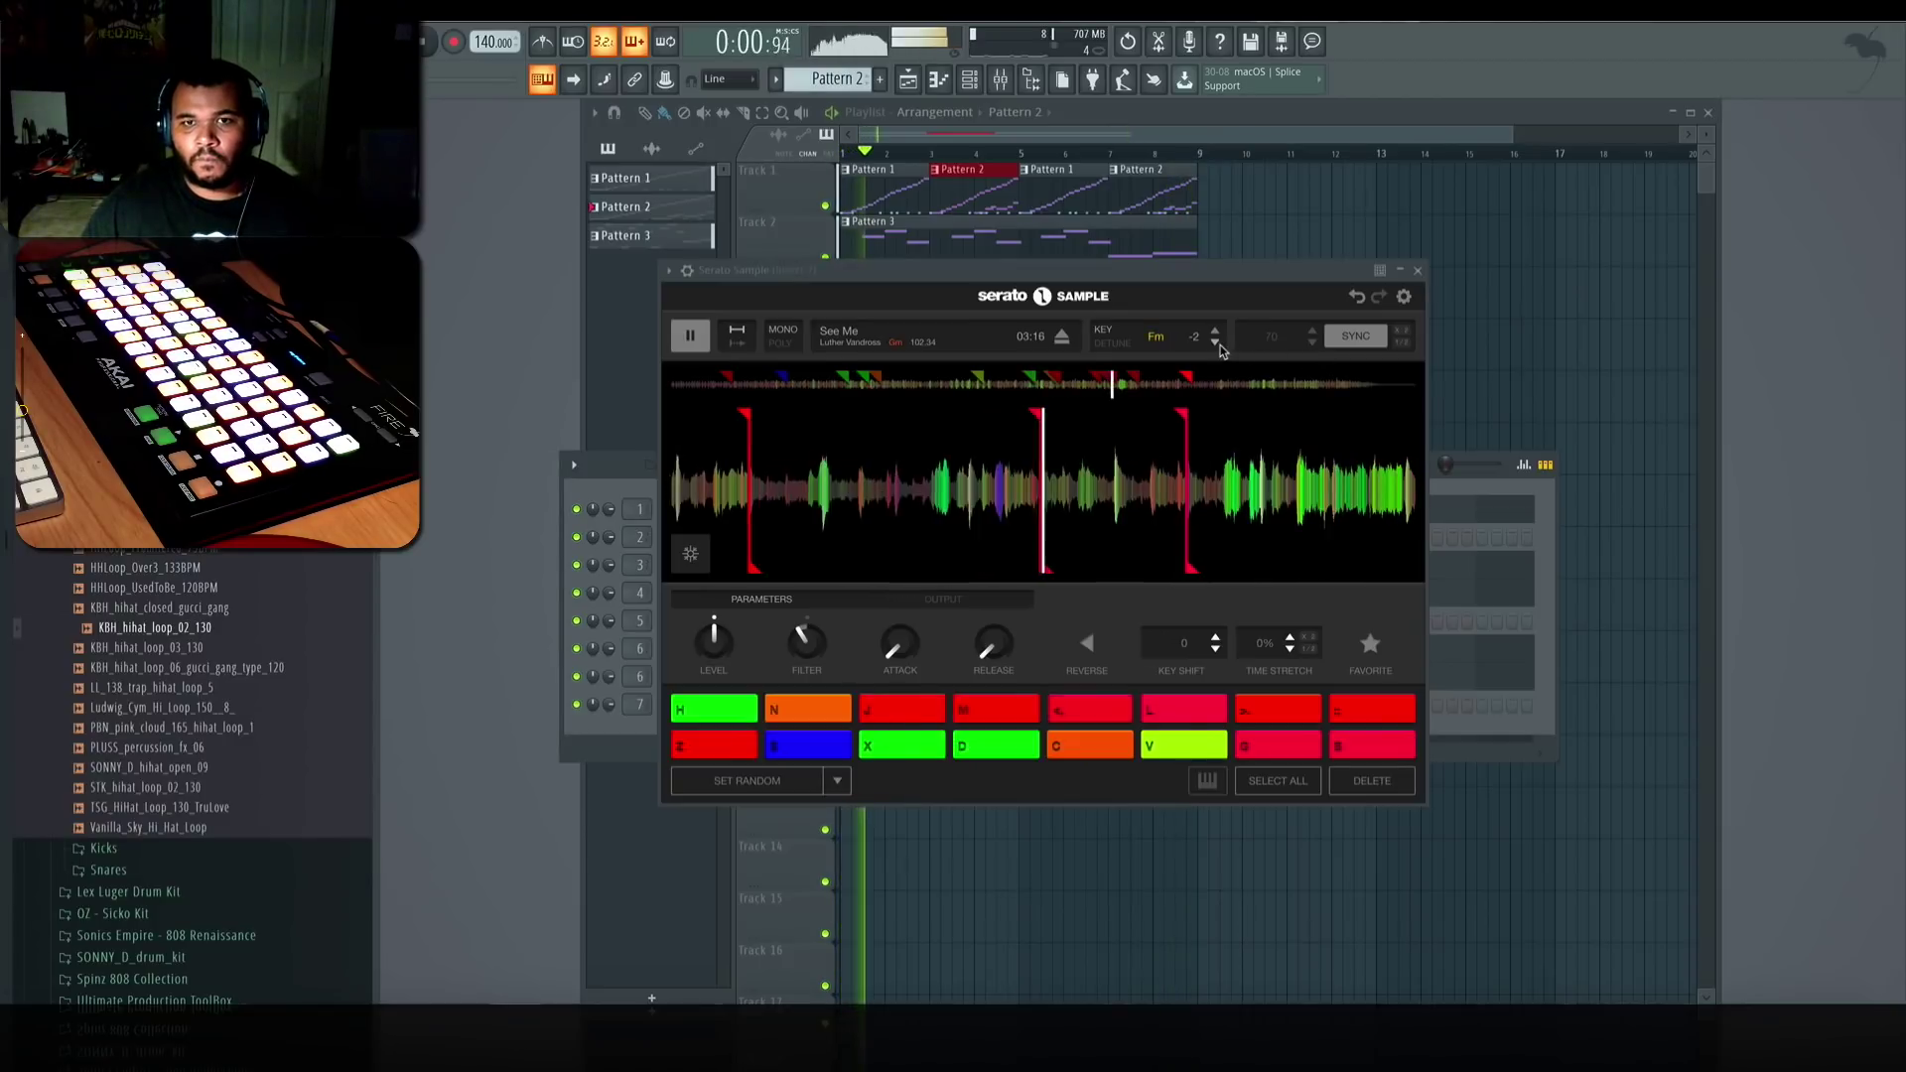
{"action": "left_click", "coordinate": [1215, 344]}
{"action": "left_click", "coordinate": [1215, 343]}
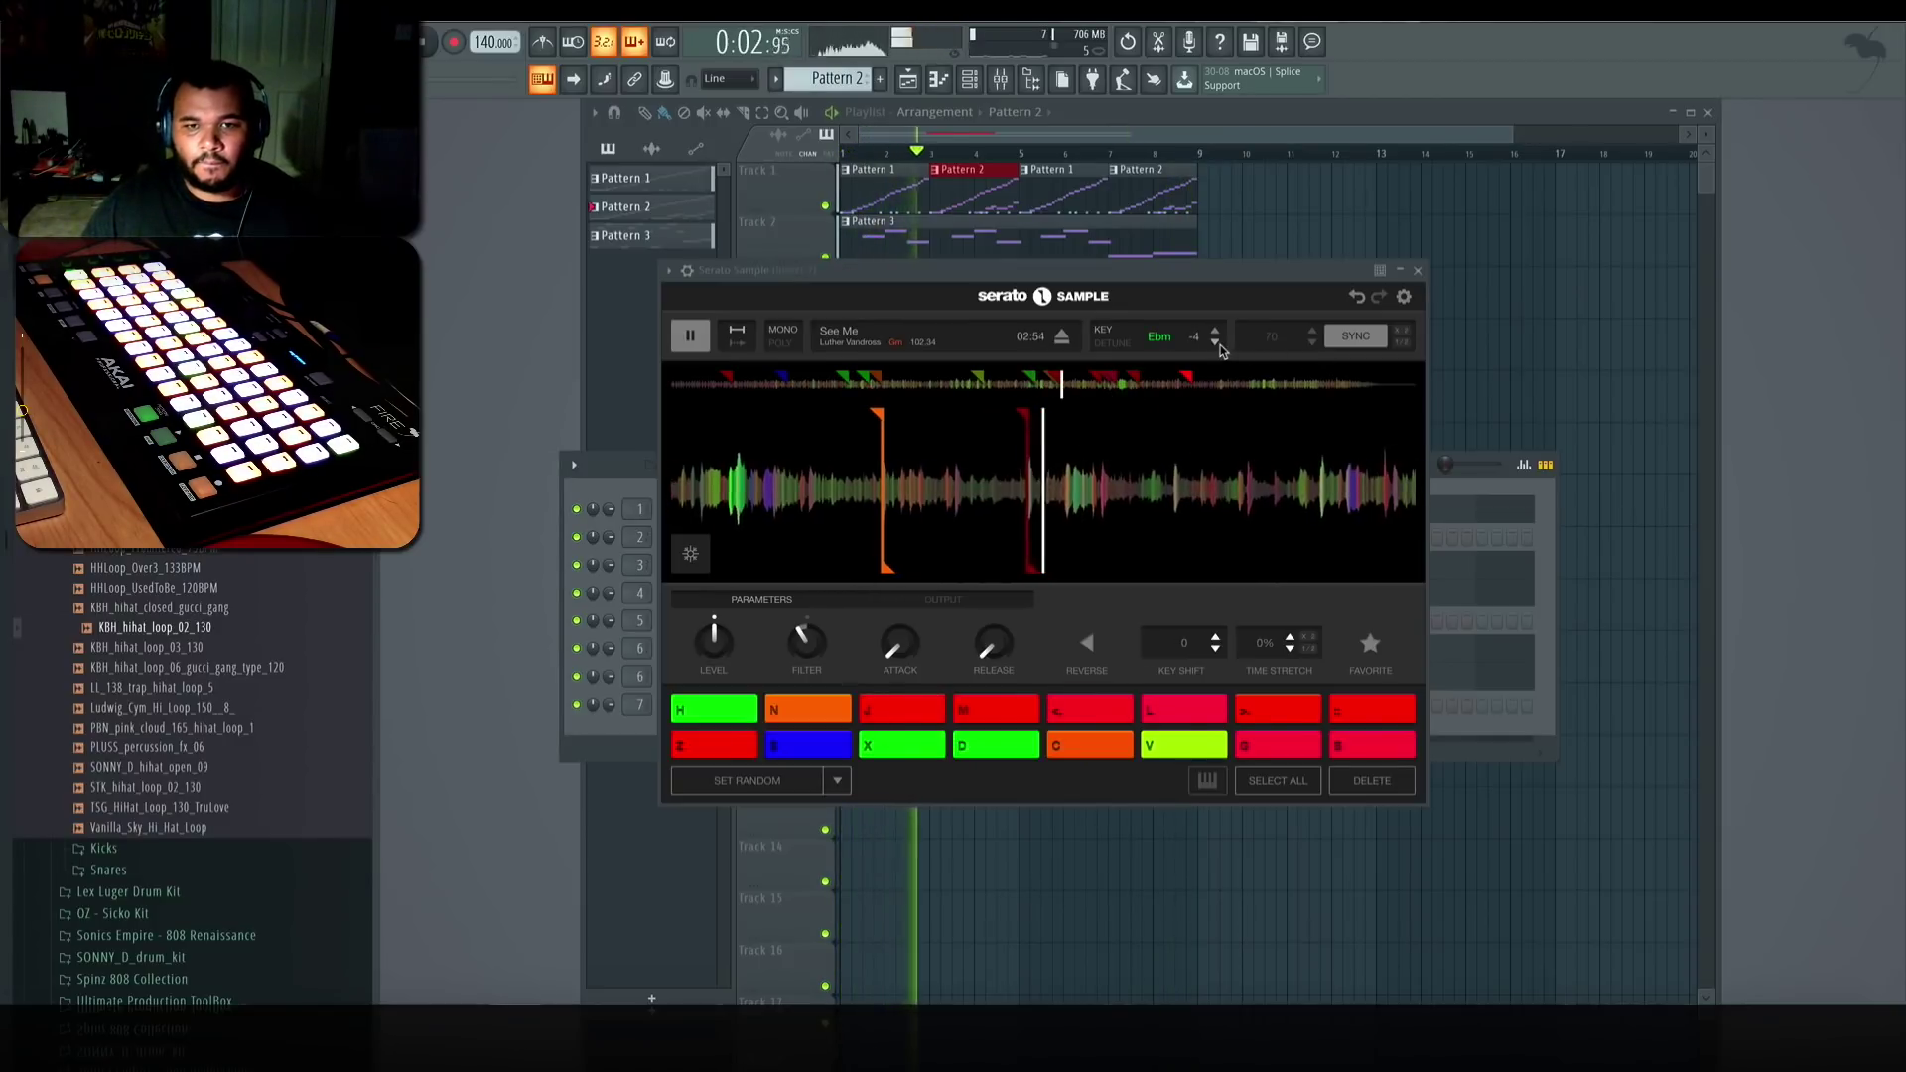
{"action": "left_click", "coordinate": [1215, 330]}
{"action": "left_click", "coordinate": [1215, 329]}
{"action": "left_click", "coordinate": [1215, 330]}
{"action": "left_click", "coordinate": [1215, 329]}
{"action": "left_click", "coordinate": [1215, 330]}
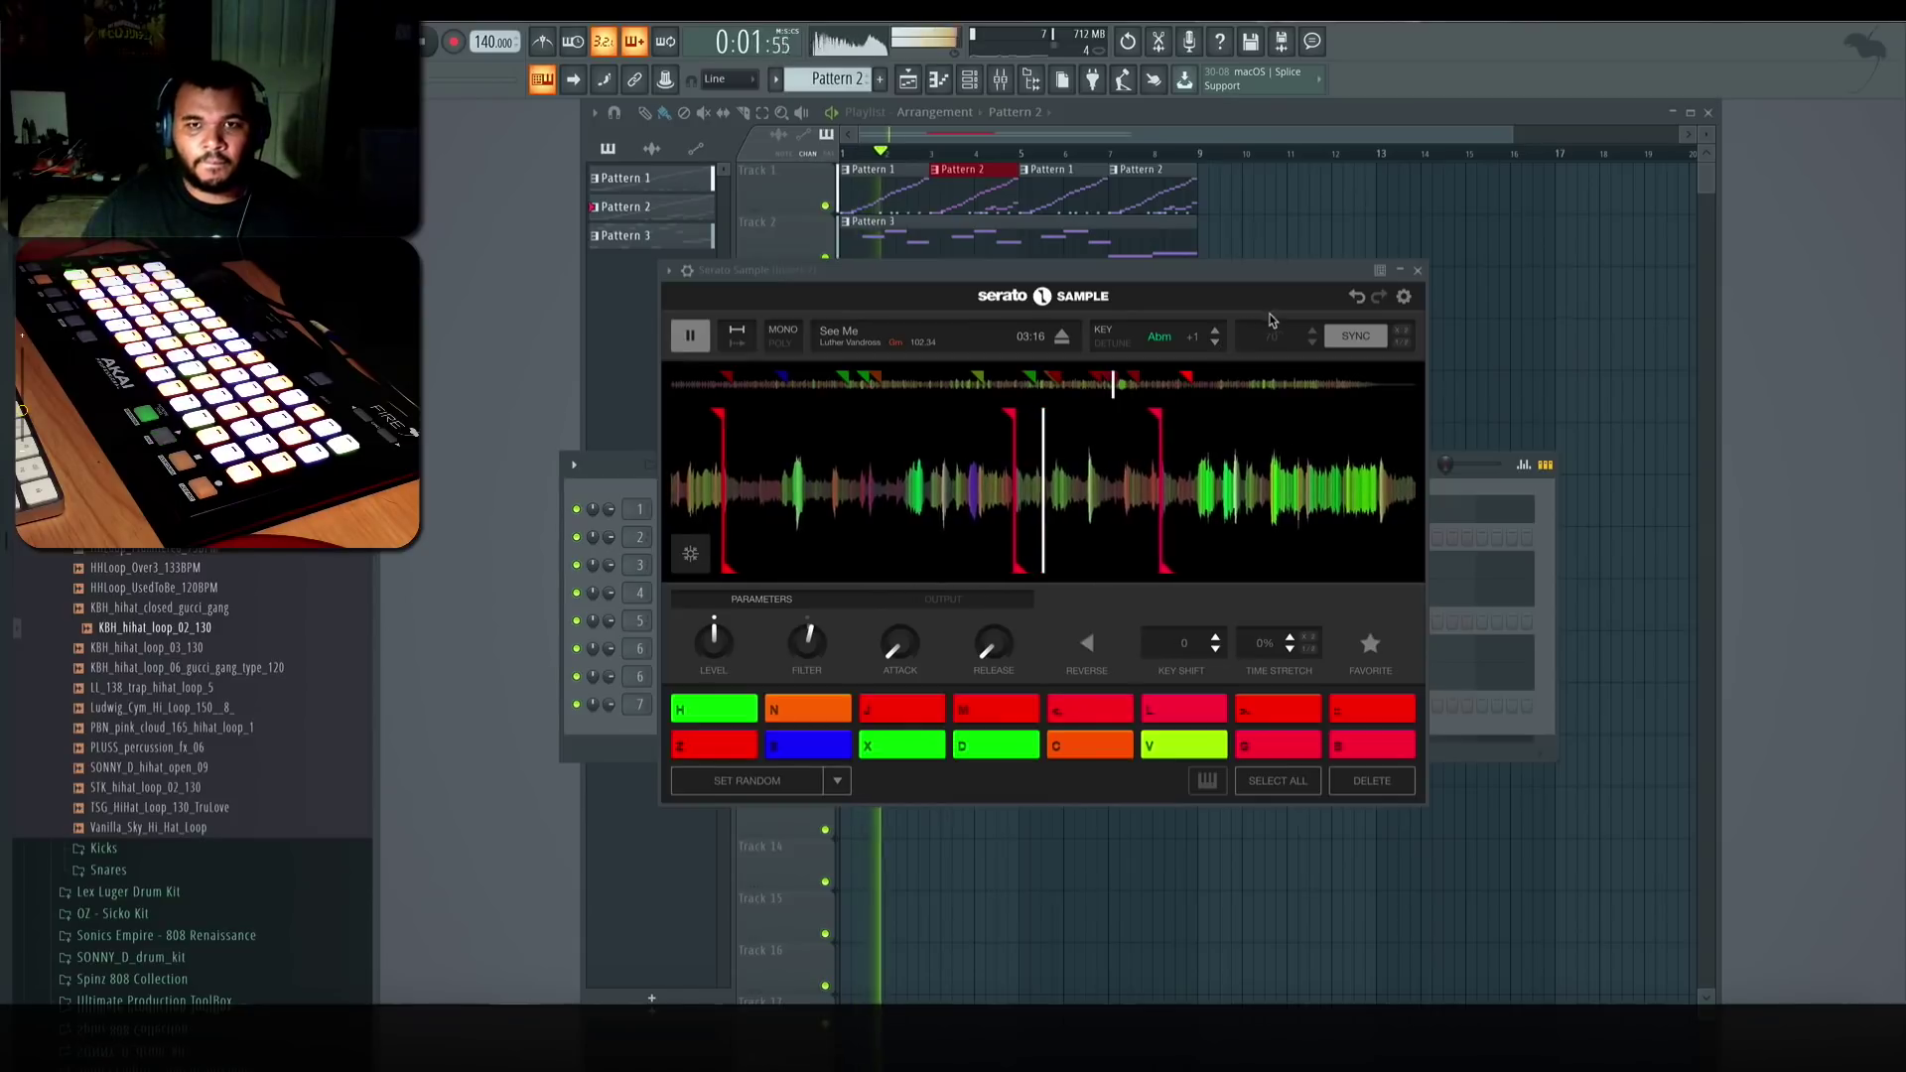
{"action": "key", "text": "space"}
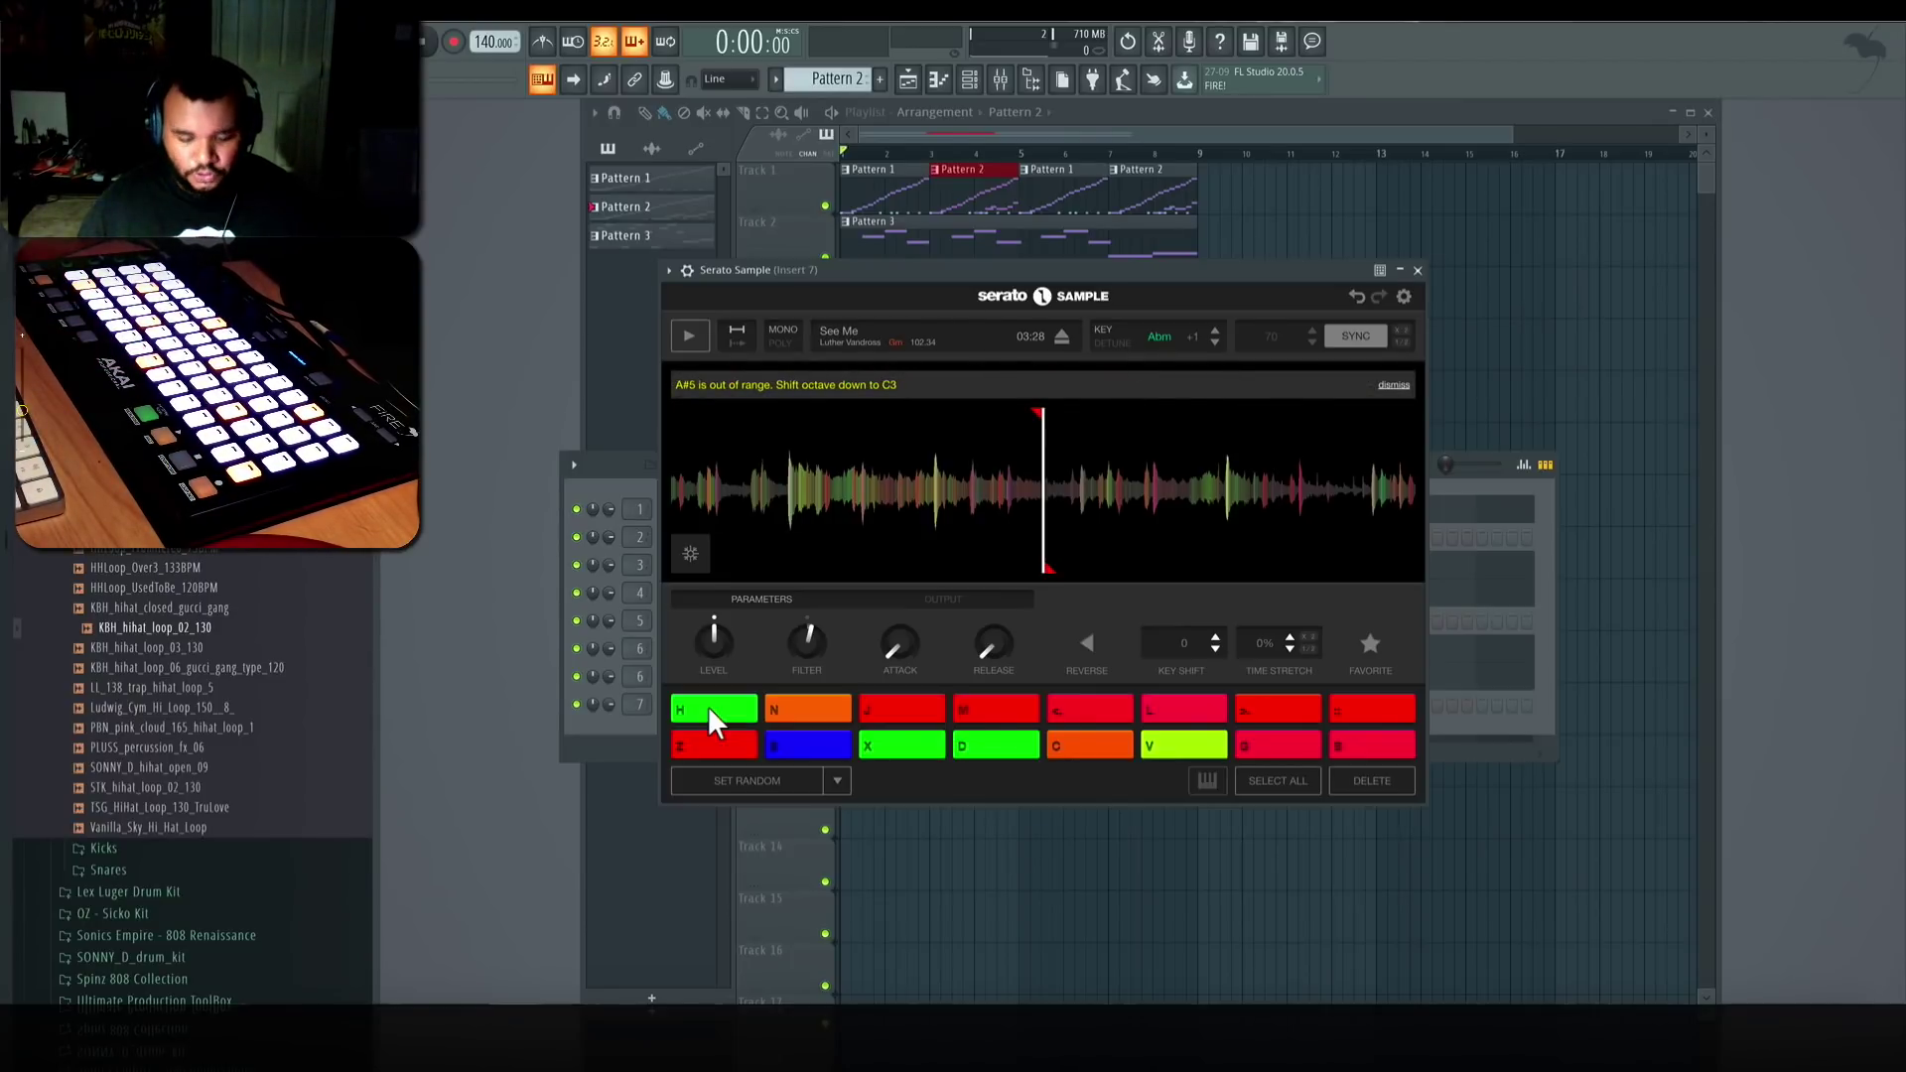
Step: Close the Serato Sample window
{"action": "left_click", "coordinate": [1417, 270]}
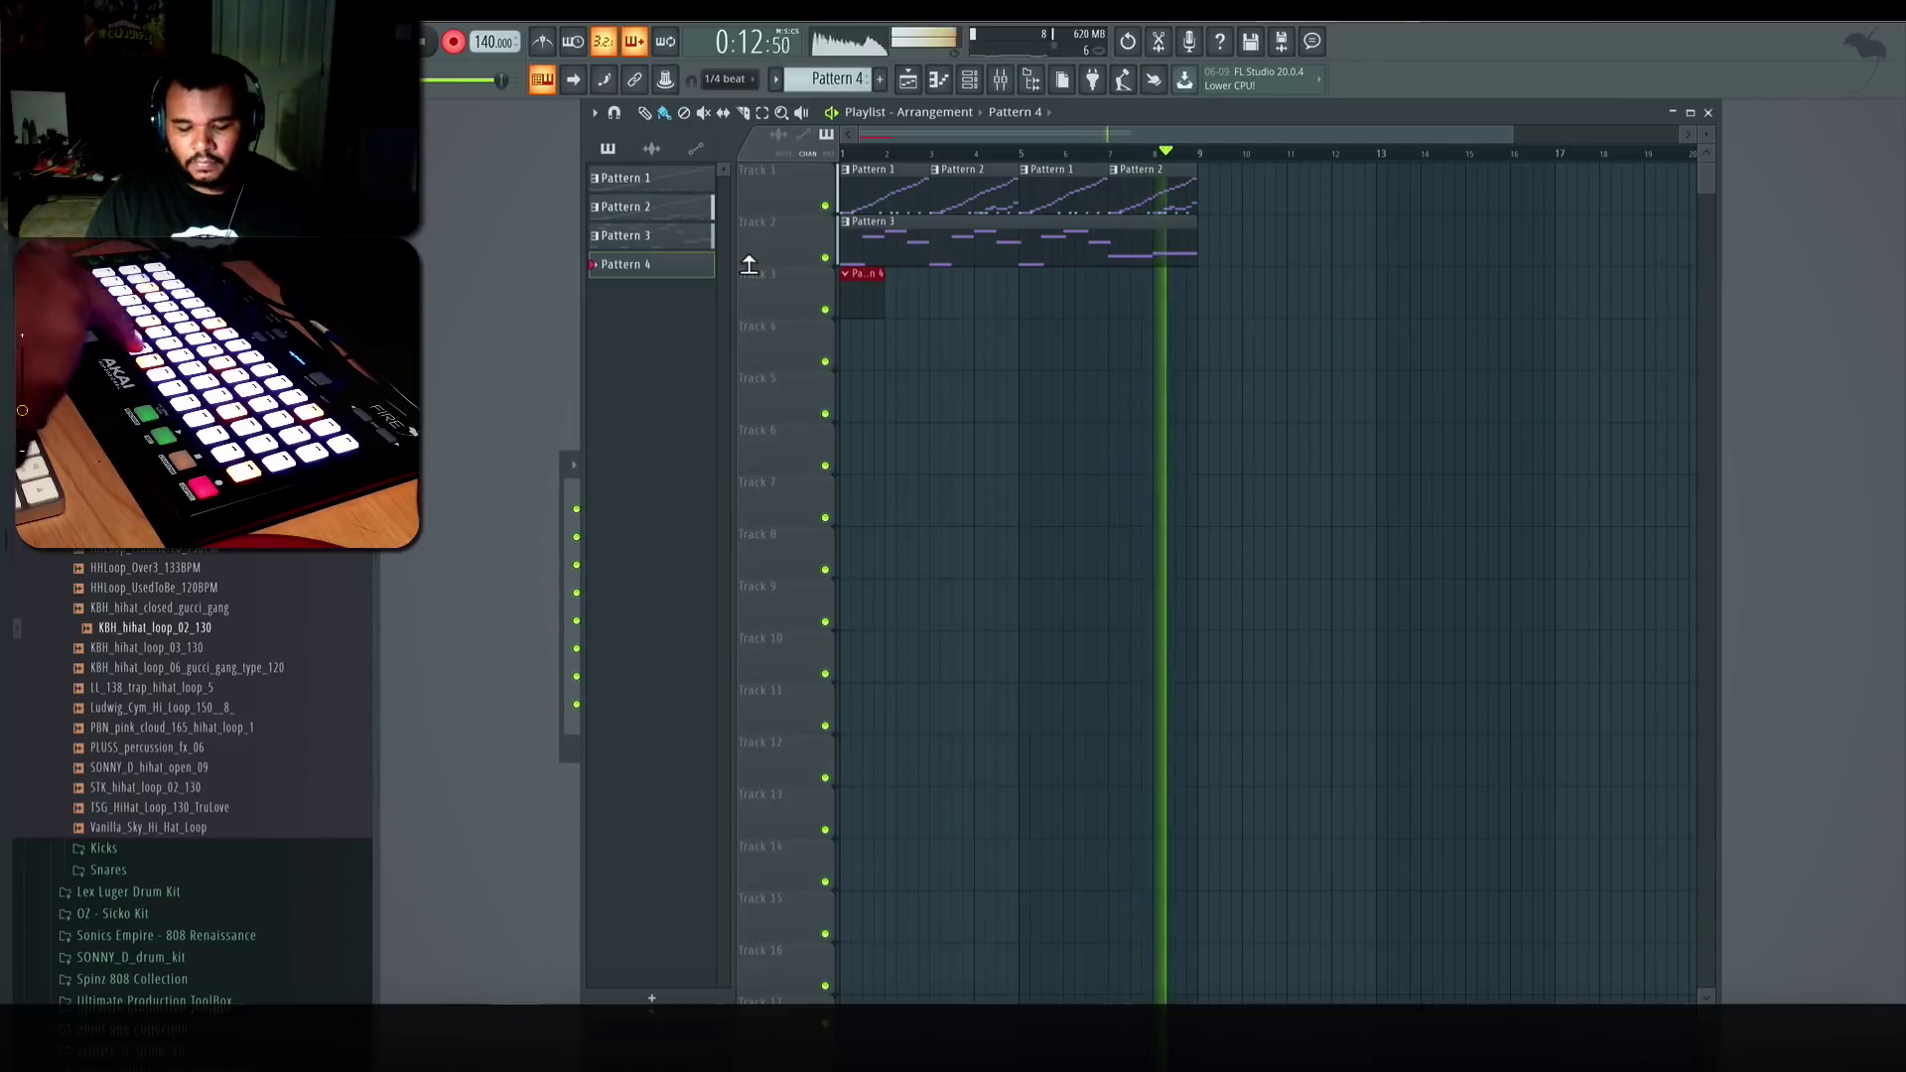
Step: Stop the SONNY_D_808_22_F bassline recording, review its notes in the piano roll, then stop playback
{"action": "key", "text": "space"}
{"action": "key", "text": "F6"}
{"action": "key", "text": "space"}
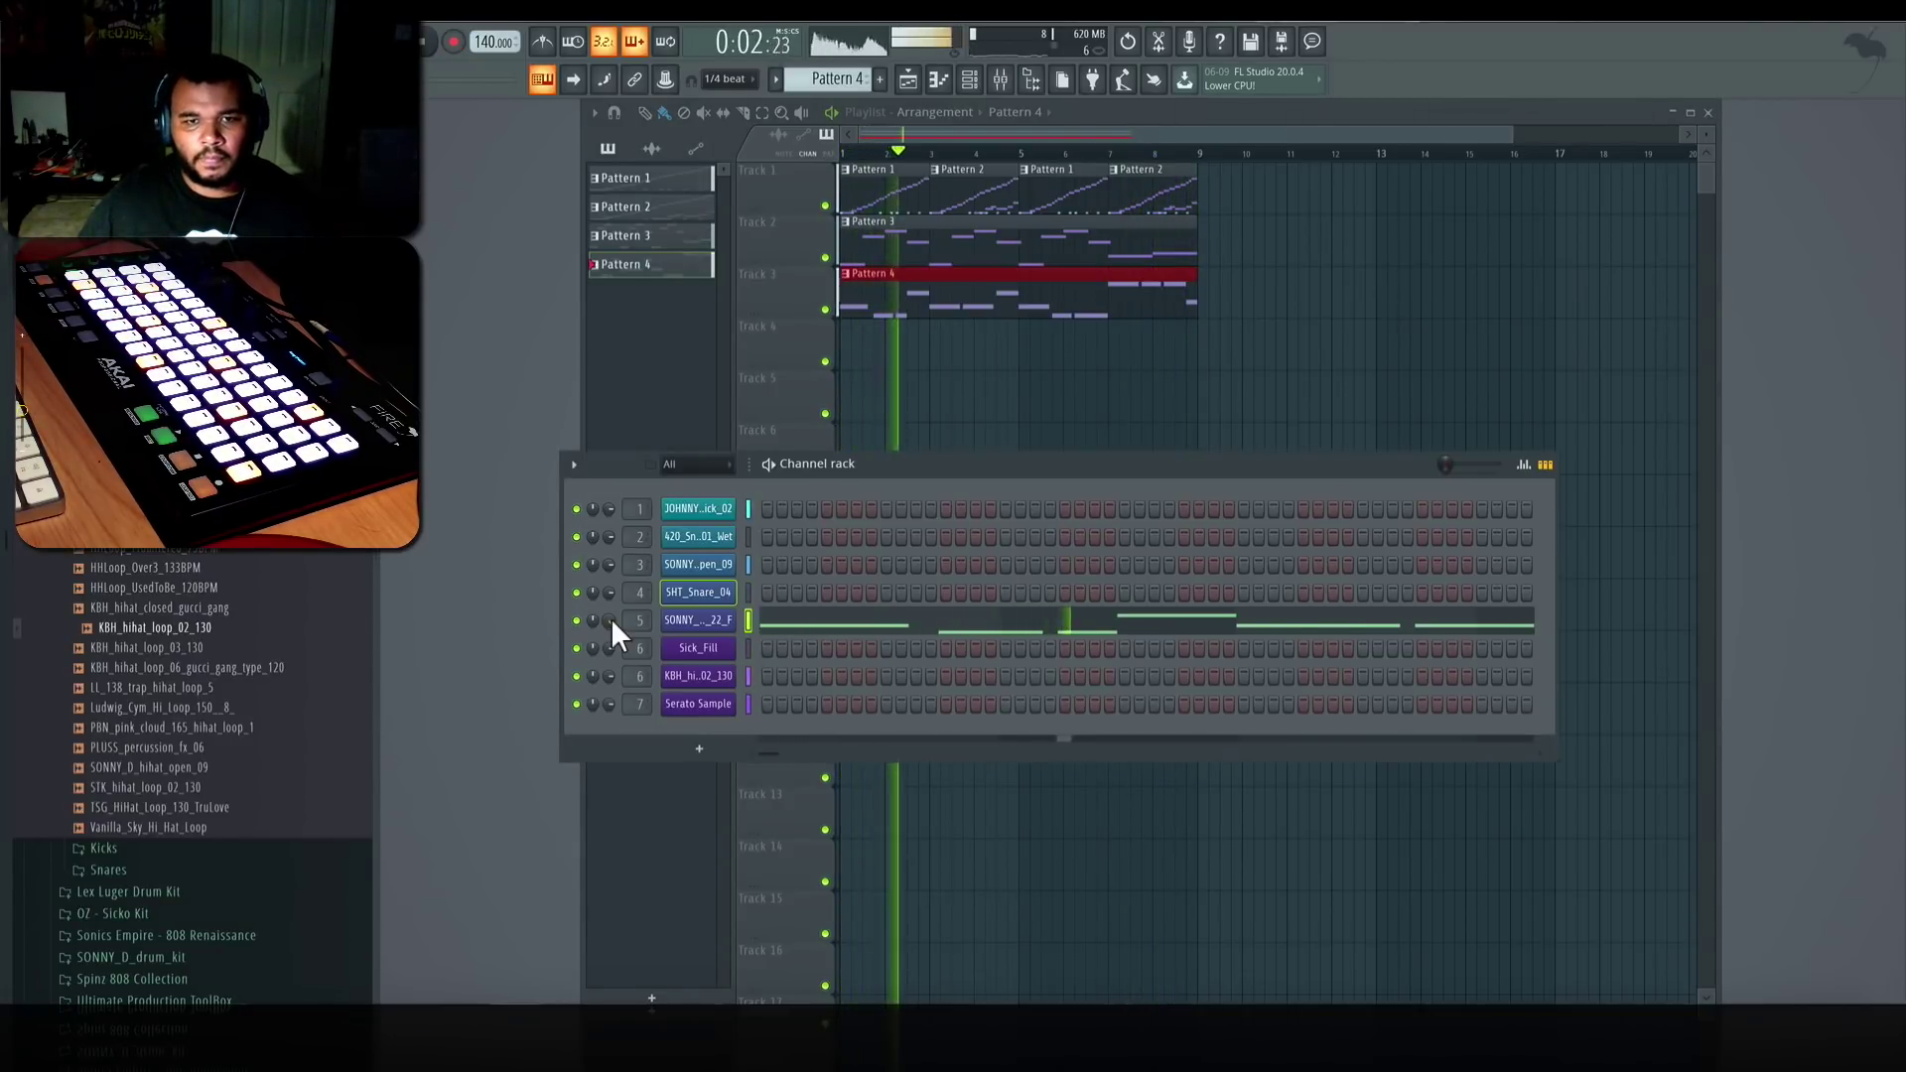
{"action": "left_click", "coordinate": [978, 628]}
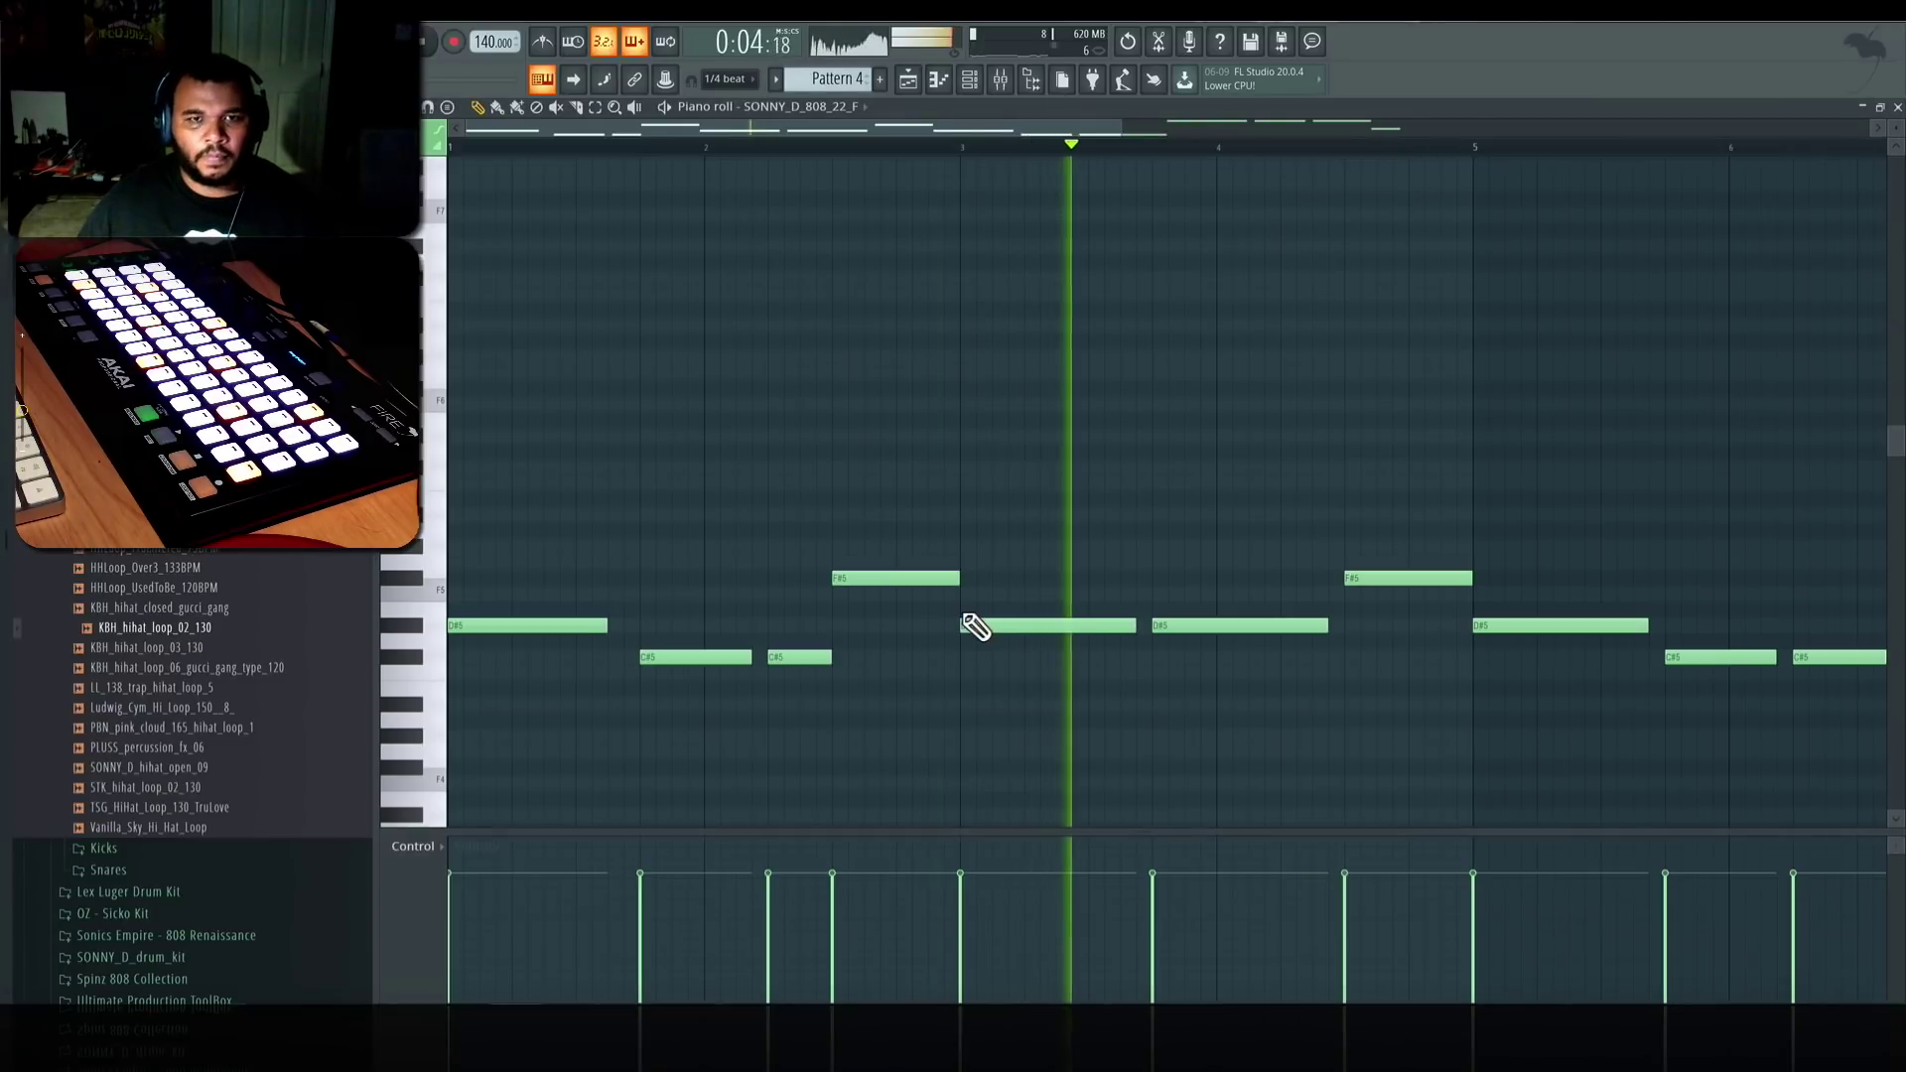
{"action": "left_click_drag", "start_coordinate": [1131, 134], "coordinate": [1492, 134]}
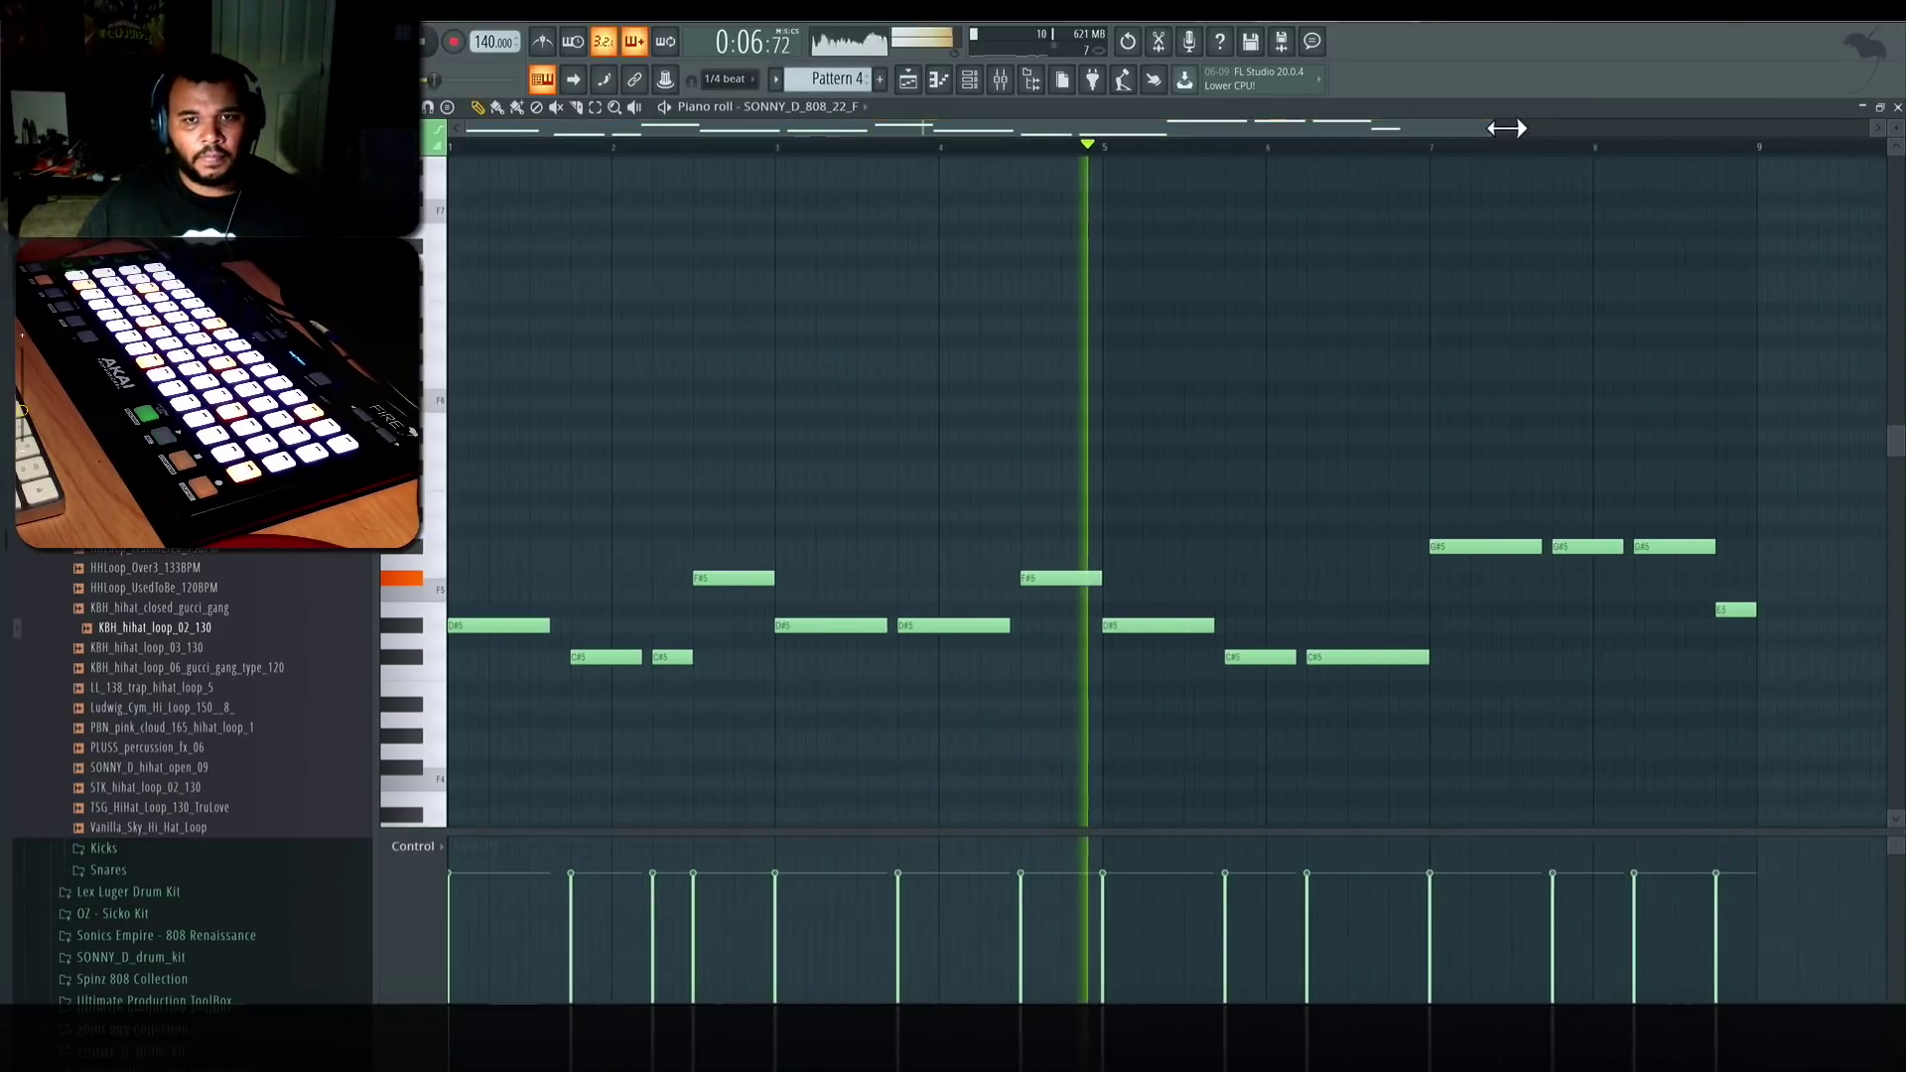
{"action": "left_click", "coordinate": [1897, 107]}
{"action": "key", "text": "space"}
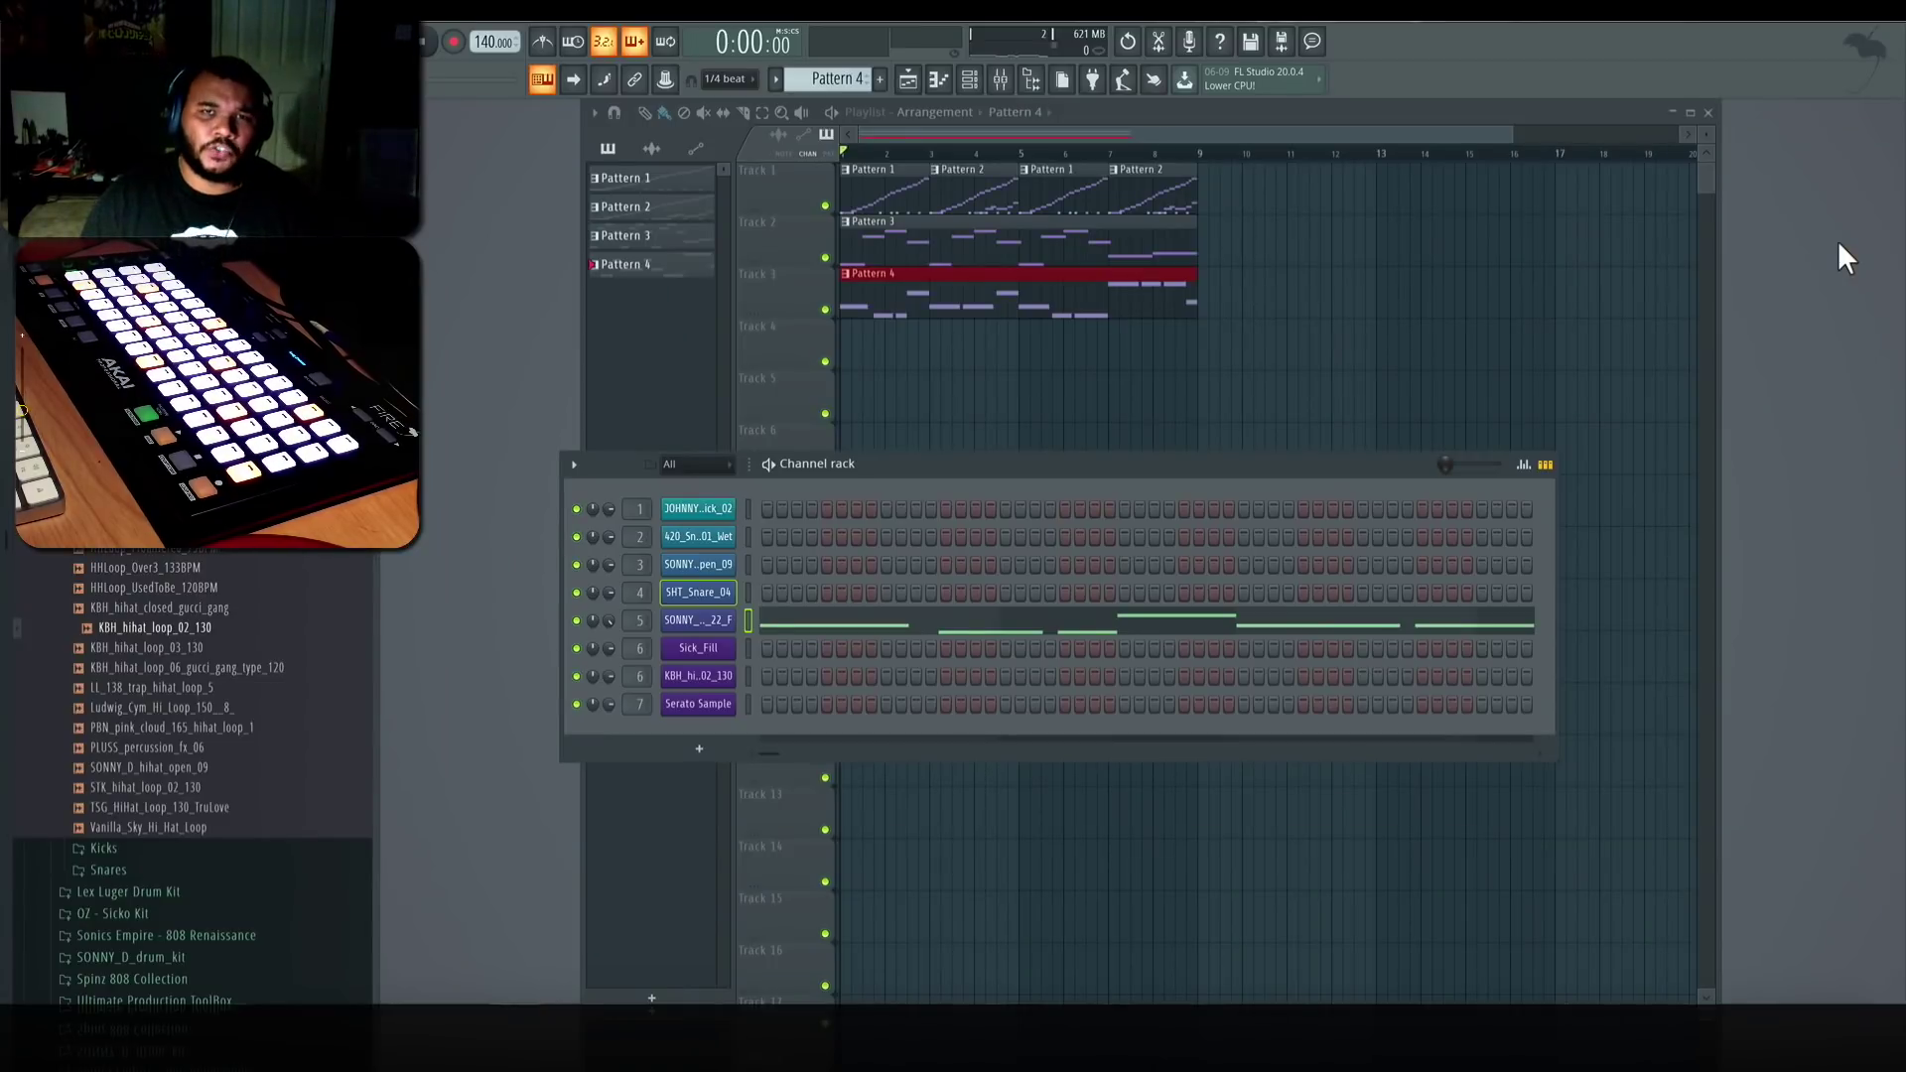